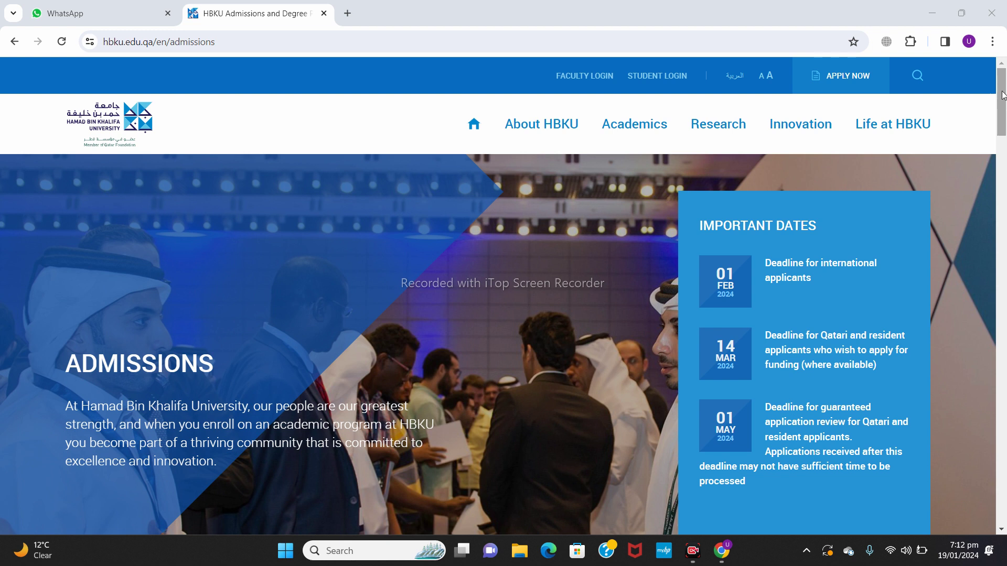
Step: Scroll the Admissions page down to the Explore Degree Options college tabs
{"action": "scroll", "coordinate": [1004, 105], "scroll_direction": "down", "scroll_amount": 2}
{"action": "left_click_drag", "start_coordinate": [1004, 105], "coordinate": [1004, 152]}
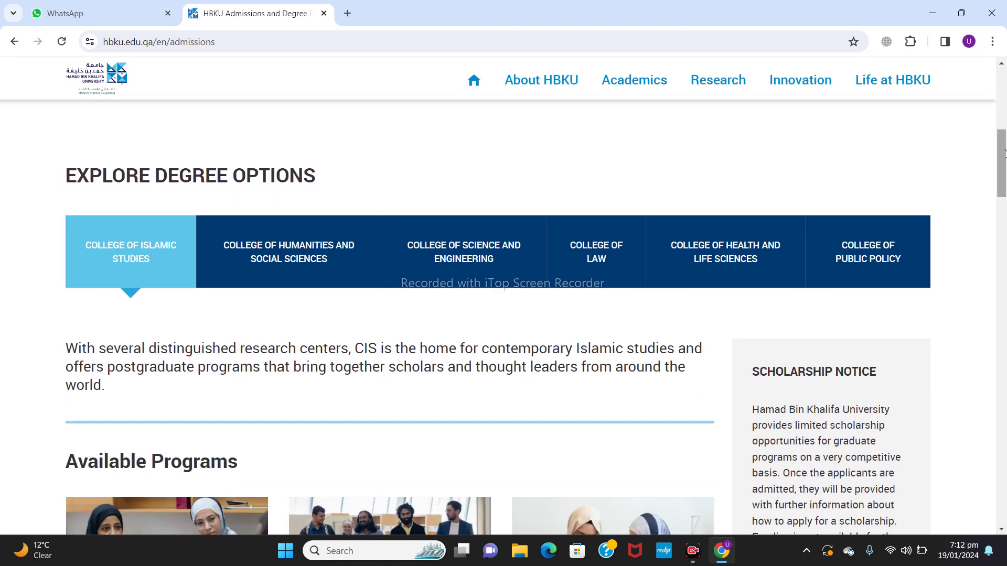
{"action": "scroll", "coordinate": [1004, 152], "scroll_direction": "down", "scroll_amount": 2}
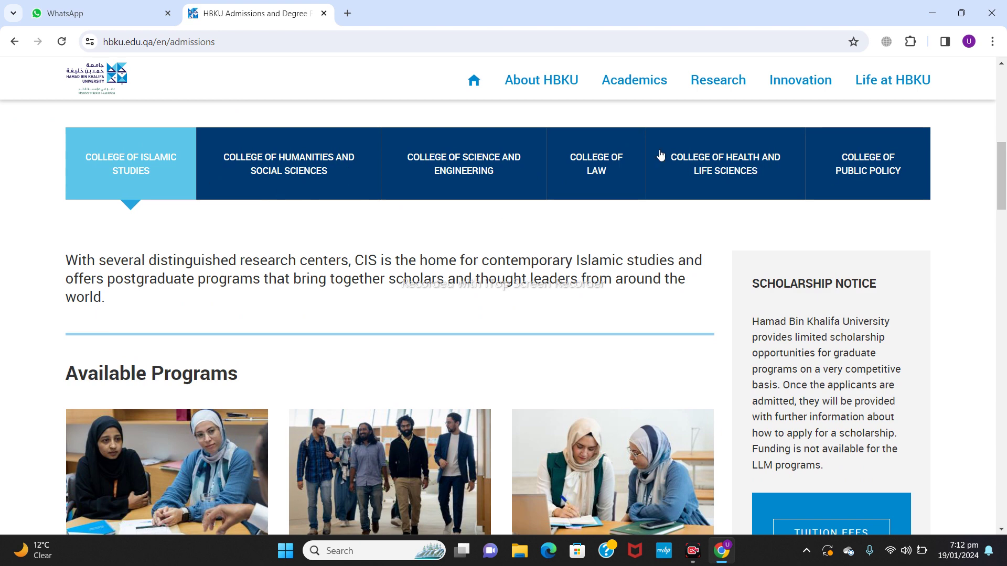
Step: Browse the college tabs, ending on the College of Science and Engineering programs
{"action": "left_click", "coordinate": [312, 161]}
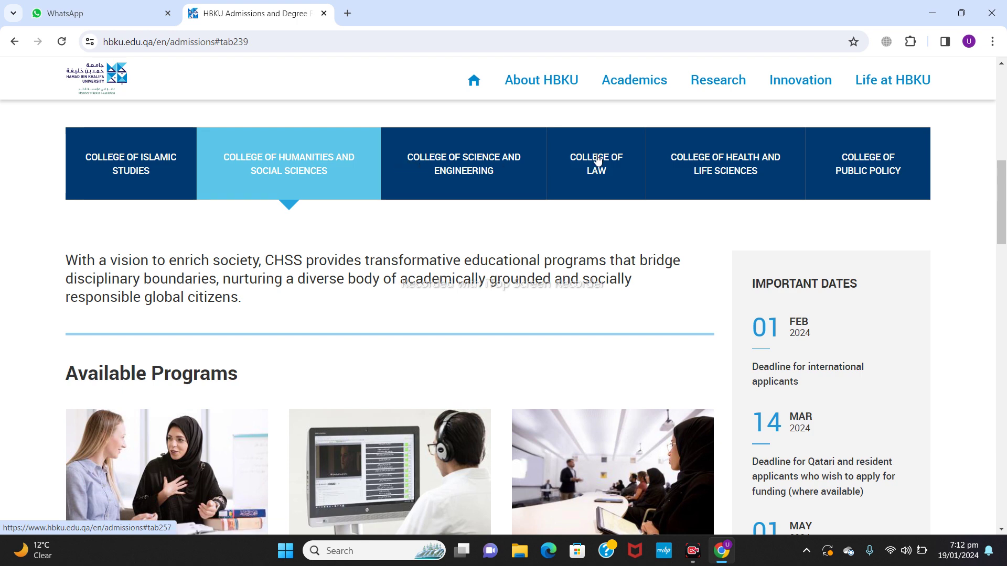
{"action": "left_click", "coordinate": [716, 155]}
{"action": "left_click", "coordinate": [568, 180]}
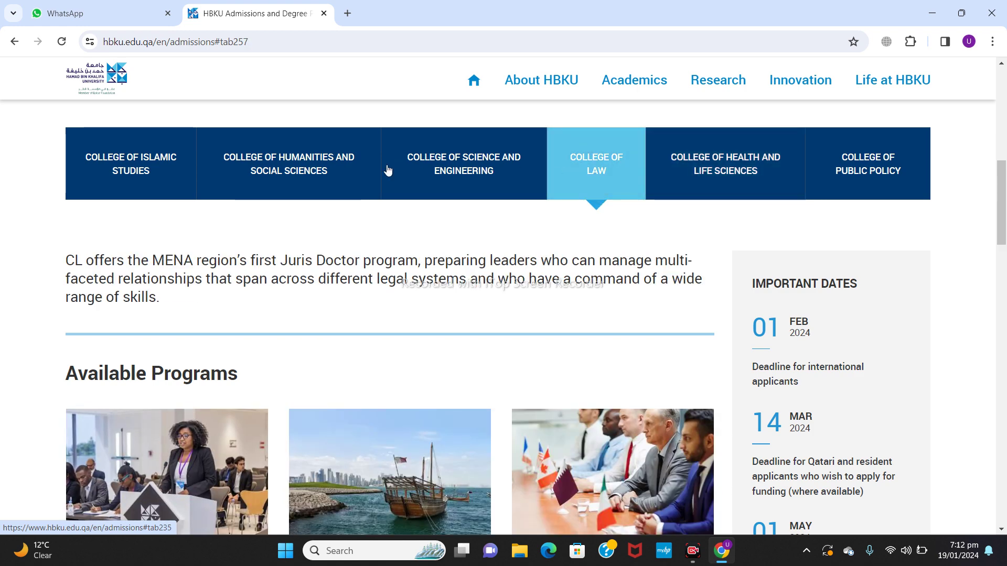
{"action": "left_click", "coordinate": [295, 164]}
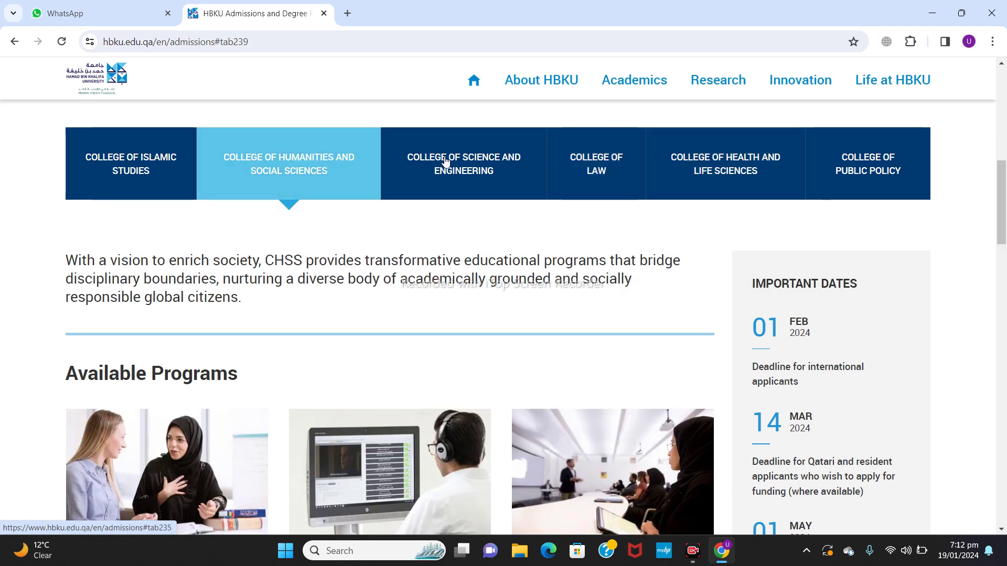
{"action": "left_click", "coordinate": [445, 160]}
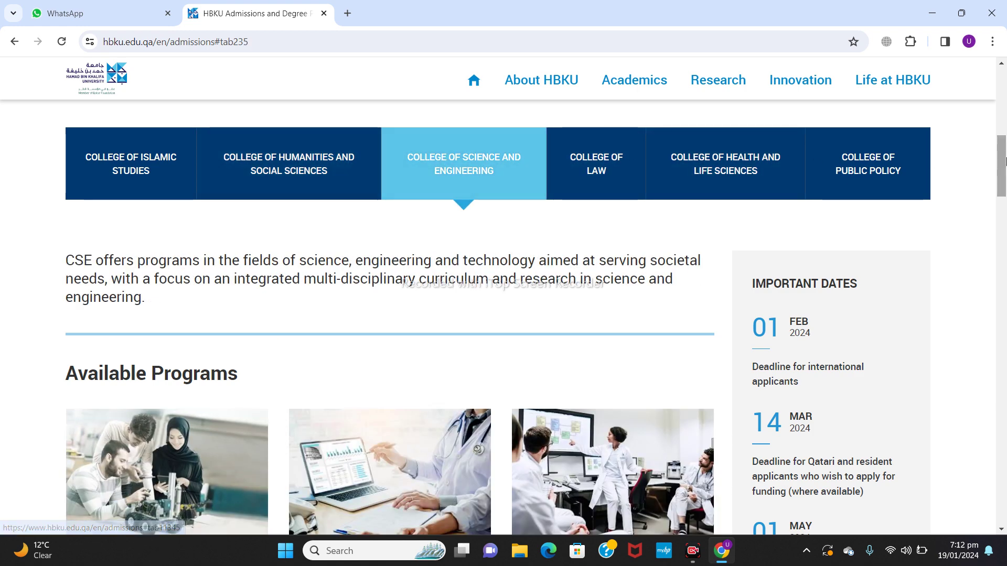
Step: Open Admission Requirements on the MSc Logistics and Supply Chain Management card
{"action": "left_click_drag", "start_coordinate": [1004, 161], "coordinate": [1005, 201]}
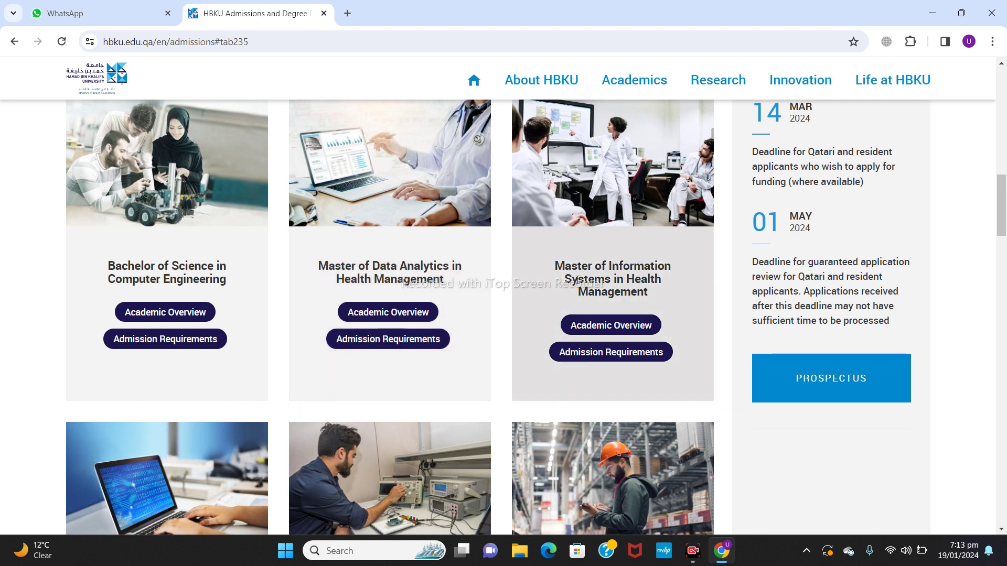
{"action": "left_click_drag", "start_coordinate": [1001, 201], "coordinate": [1003, 251]}
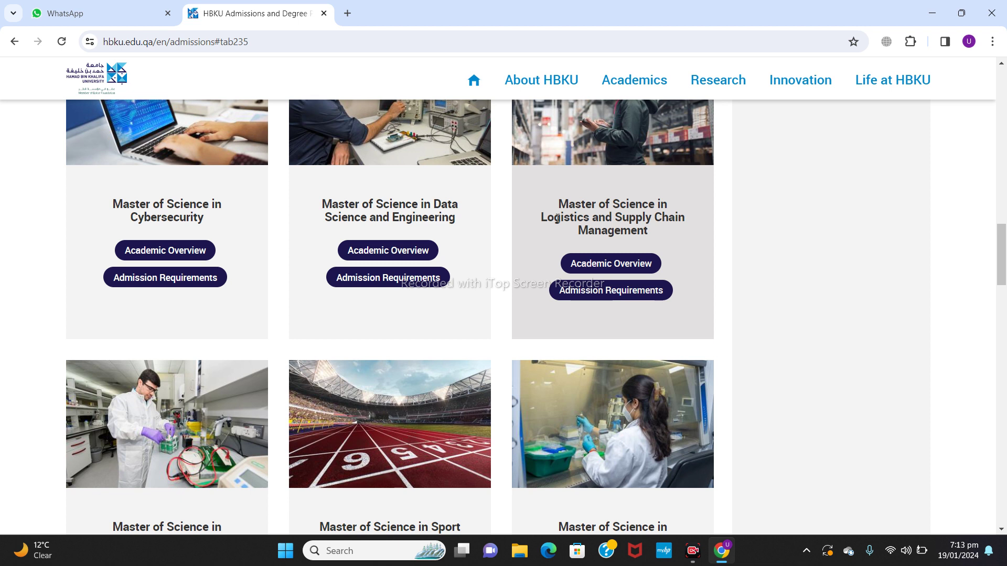
{"action": "left_click", "coordinate": [606, 291]}
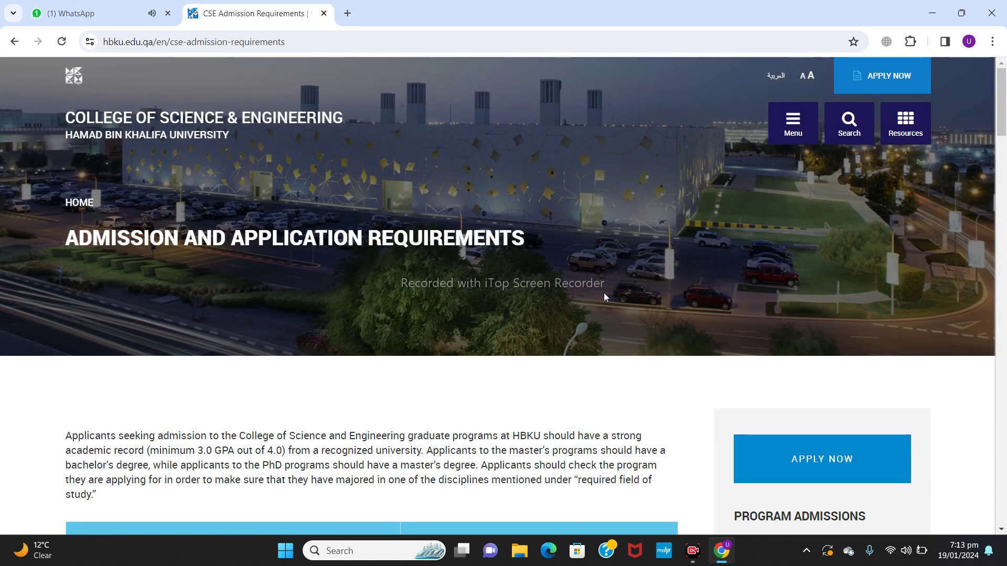
Step: Scroll the CSE requirements page down to the Programs / Required Field of Study table
{"action": "scroll", "coordinate": [604, 297], "scroll_direction": "down", "scroll_amount": 4}
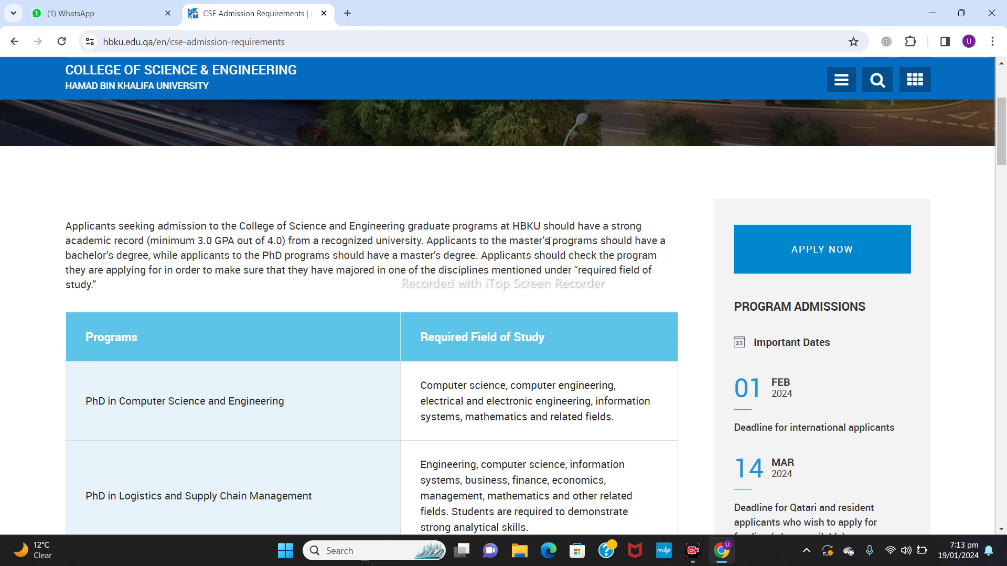
{"action": "scroll", "coordinate": [525, 233], "scroll_direction": "down", "scroll_amount": 3}
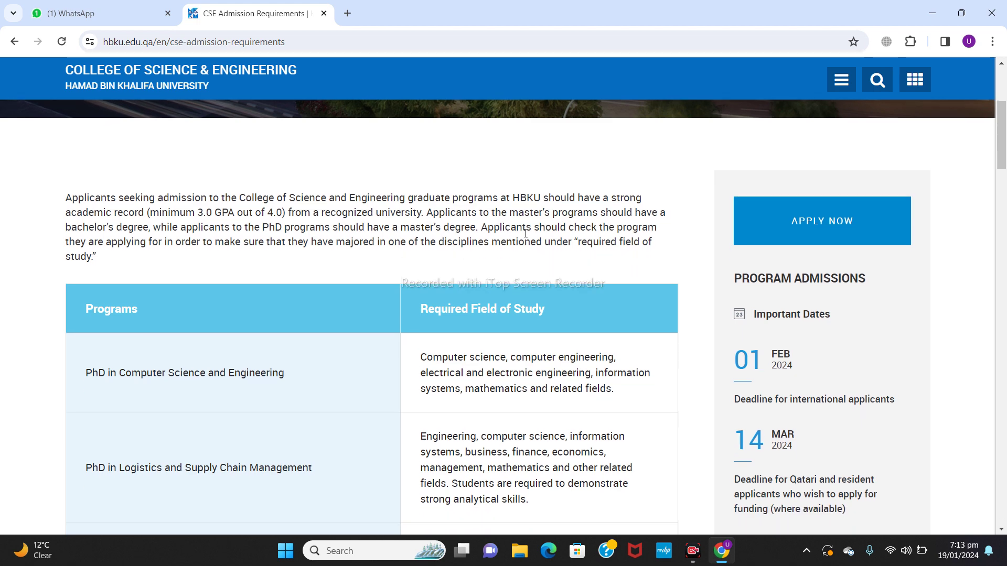
{"action": "scroll", "coordinate": [526, 237], "scroll_direction": "down", "scroll_amount": 1}
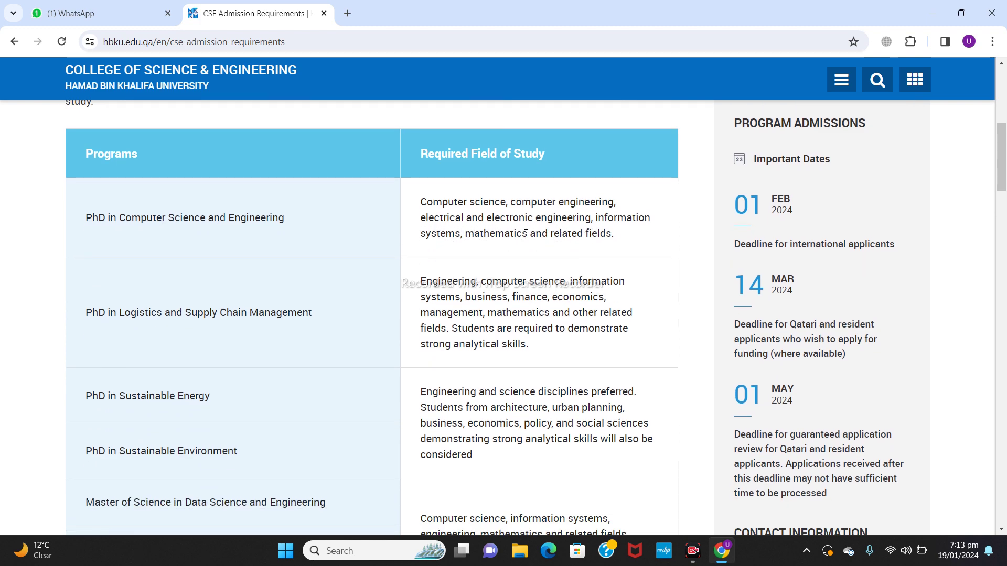
{"action": "scroll", "coordinate": [525, 234], "scroll_direction": "down", "scroll_amount": 1}
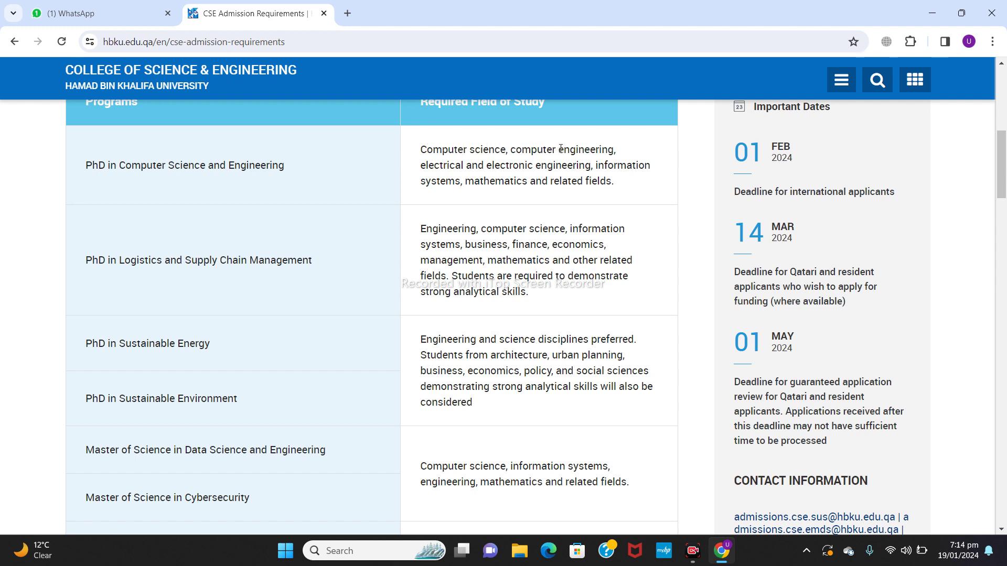
Step: Start and cancel a screen snip of the first table cell, then scroll to the MSc Logistics row
{"action": "key", "text": "super+shift+s"}
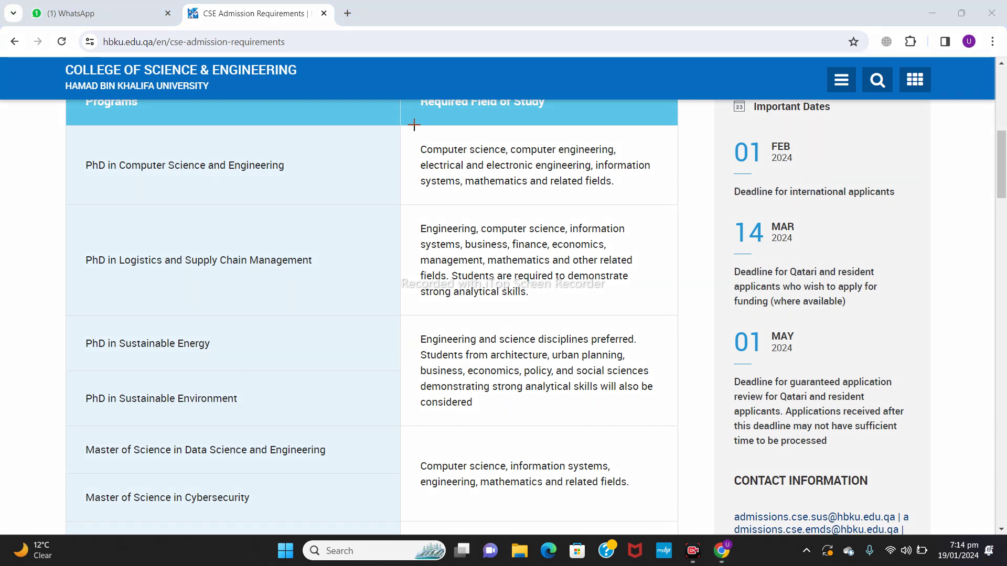
{"action": "left_click_drag", "start_coordinate": [423, 141], "coordinate": [652, 200]}
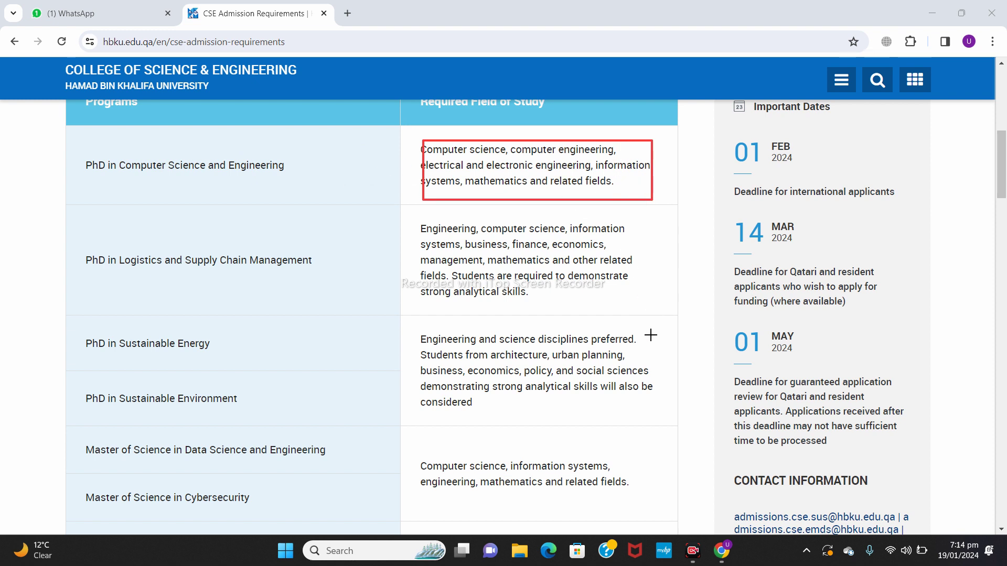
{"action": "right_click", "coordinate": [750, 518]}
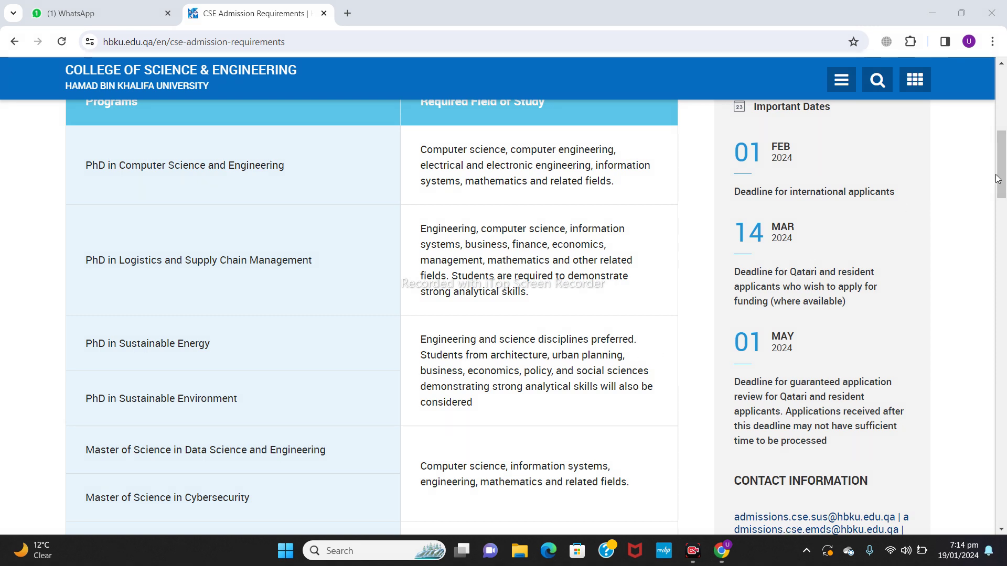
{"action": "scroll", "coordinate": [384, 225], "scroll_direction": "down", "scroll_amount": 5}
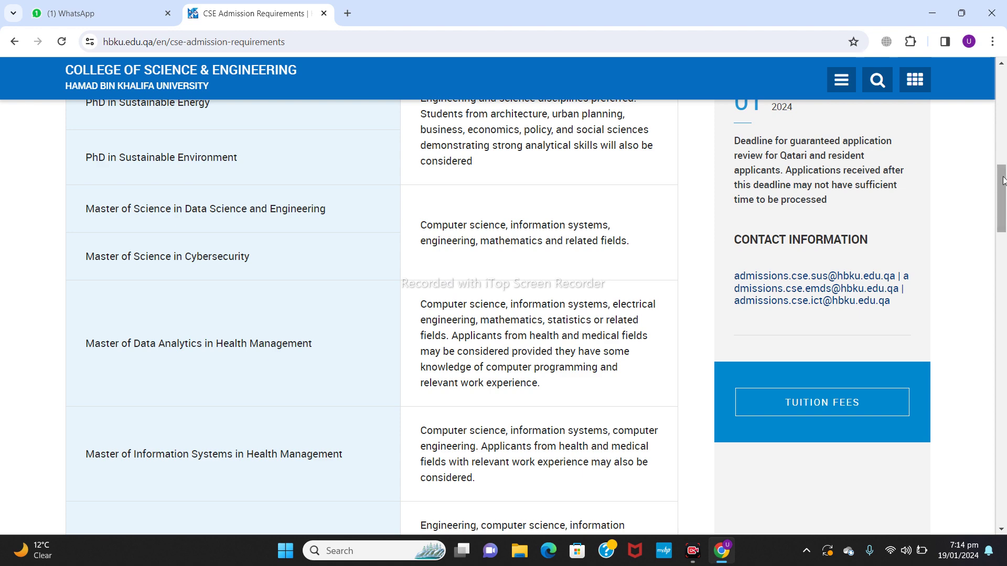
{"action": "left_click_drag", "start_coordinate": [1002, 181], "coordinate": [1003, 229]}
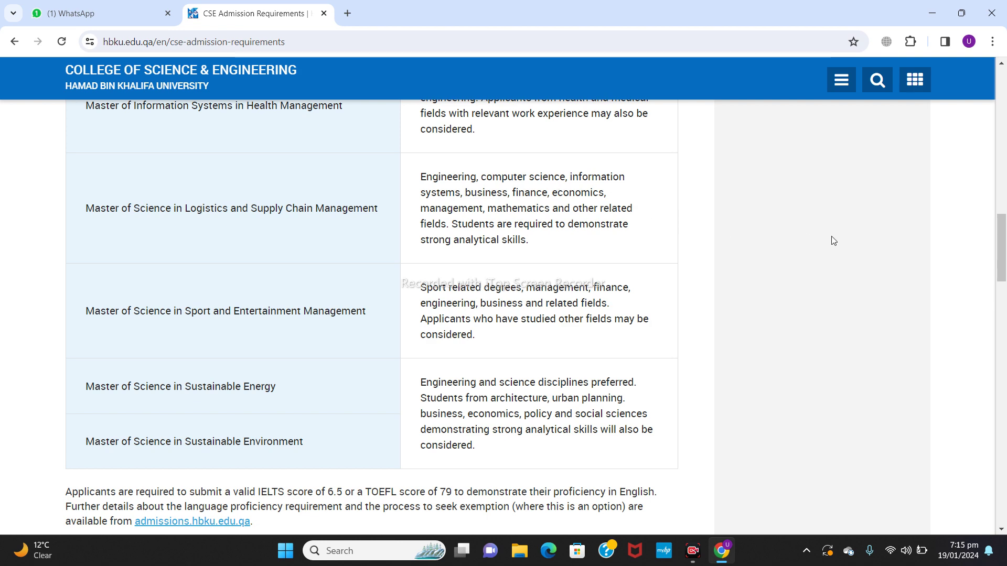
Step: Scroll past the programs table to the IELTS 6.5 / TOEFL 79 paragraph and GRE/GMAT table
{"action": "scroll", "coordinate": [999, 259], "scroll_direction": "down", "scroll_amount": 5}
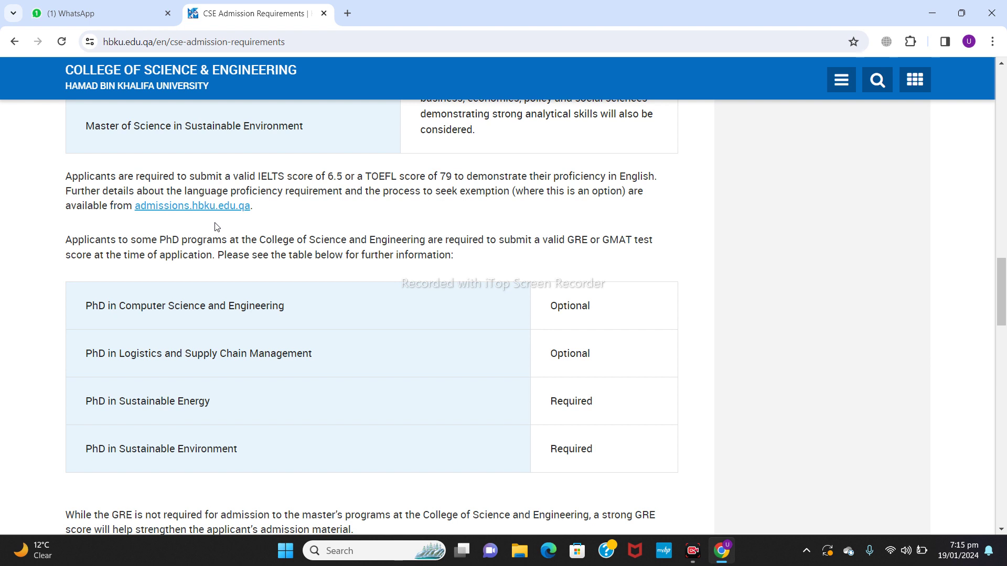
{"action": "scroll", "coordinate": [216, 226], "scroll_direction": "down", "scroll_amount": 2}
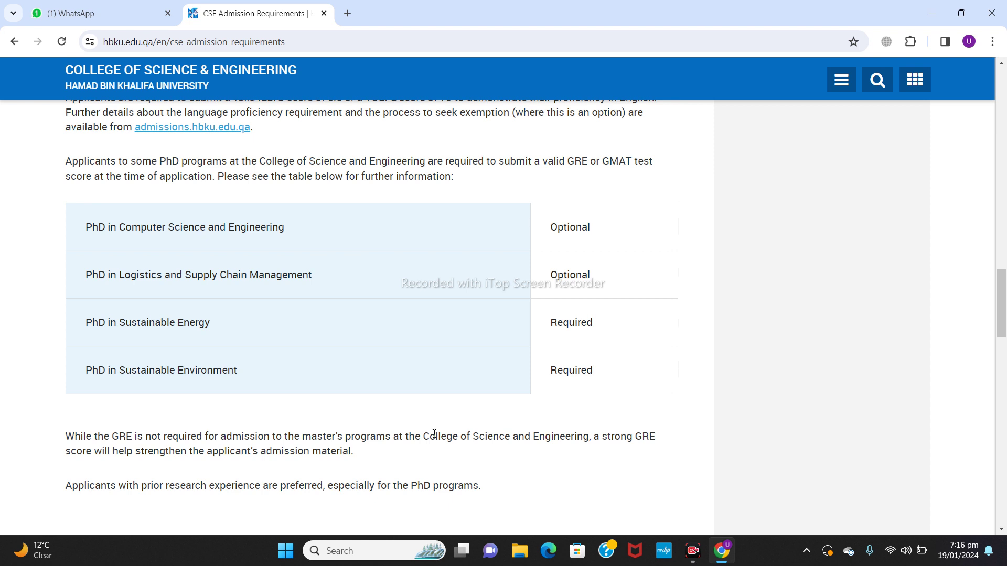
Step: Scroll through the Application and Transcripts document sections, then back up toward the page banner
{"action": "scroll", "coordinate": [434, 434], "scroll_direction": "down", "scroll_amount": 2}
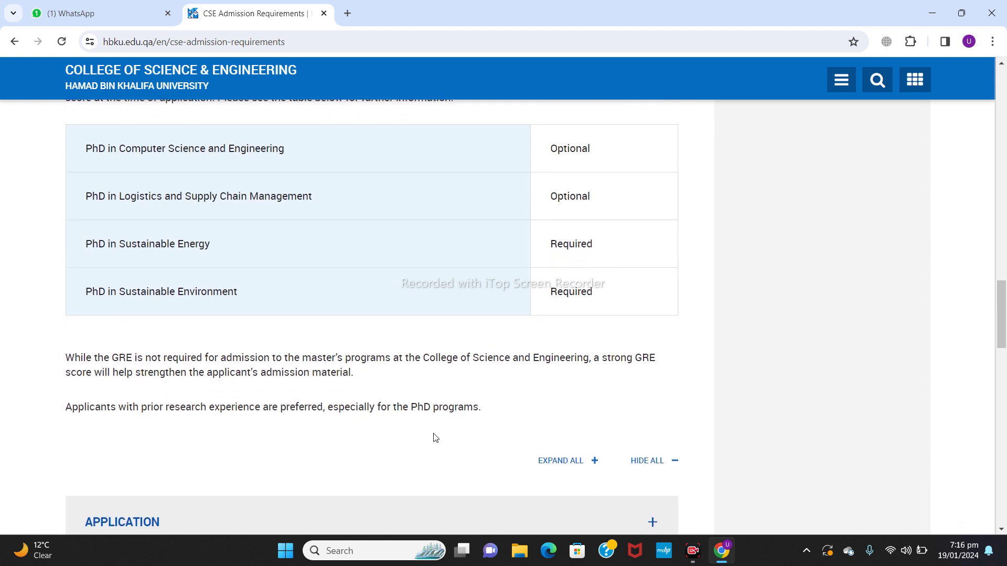
{"action": "scroll", "coordinate": [434, 437], "scroll_direction": "down", "scroll_amount": 1}
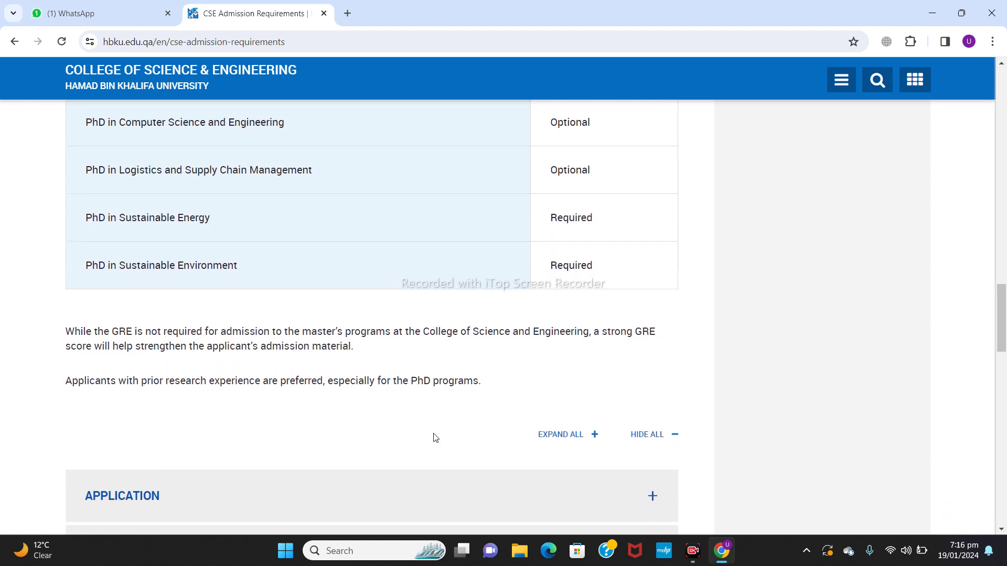
{"action": "scroll", "coordinate": [434, 438], "scroll_direction": "down", "scroll_amount": 3}
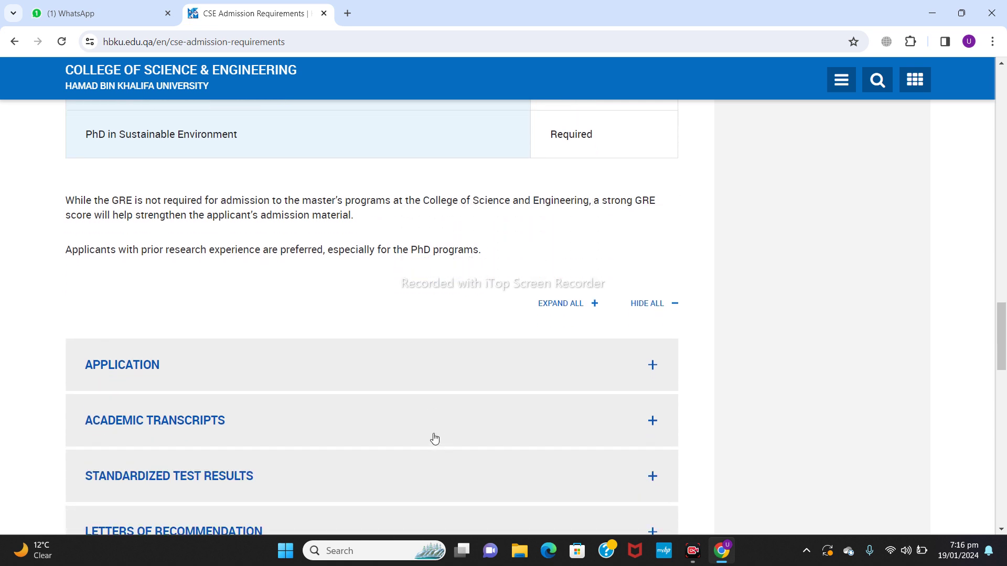
{"action": "scroll", "coordinate": [434, 439], "scroll_direction": "up", "scroll_amount": 6}
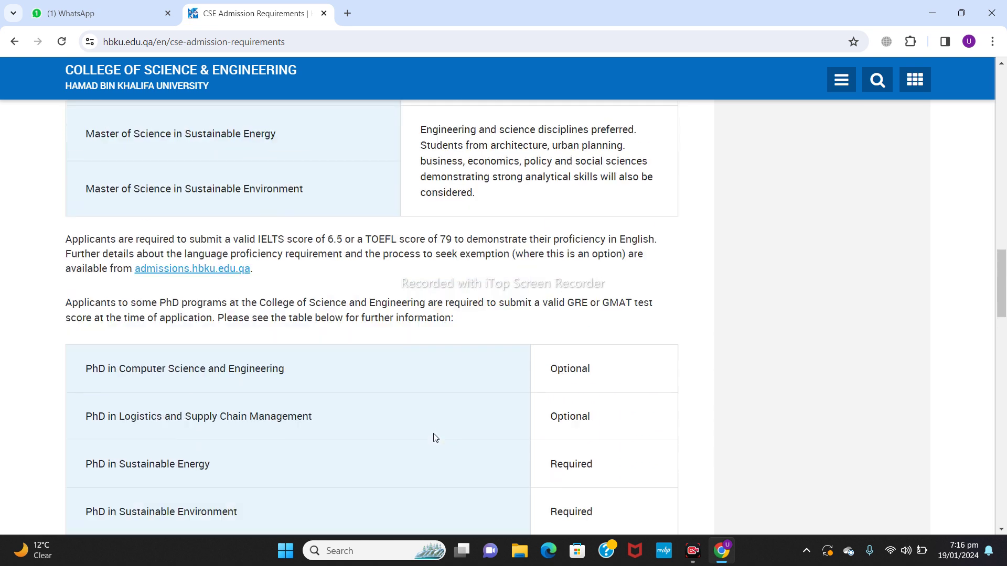
{"action": "scroll", "coordinate": [434, 439], "scroll_direction": "down", "scroll_amount": 2}
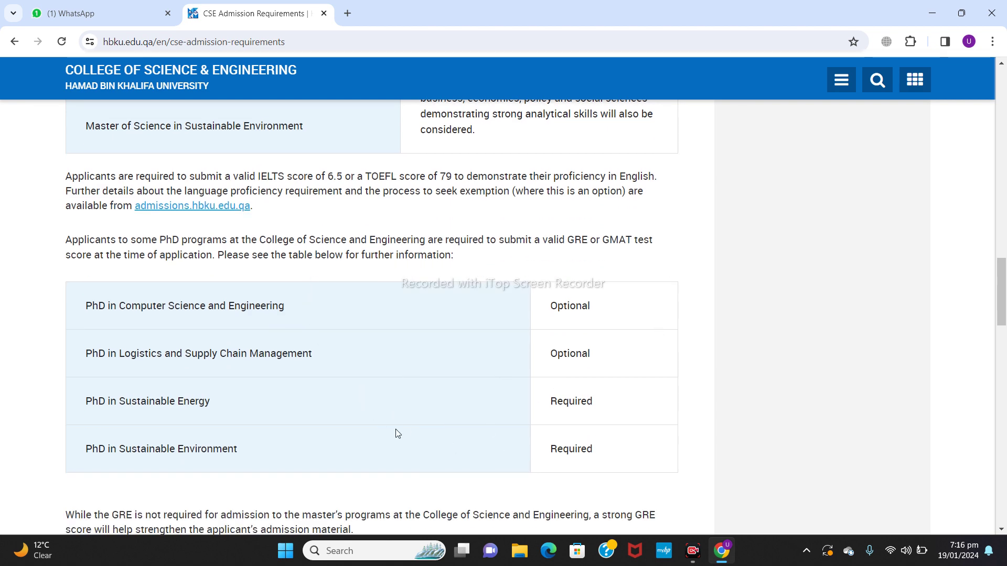
{"action": "scroll", "coordinate": [409, 421], "scroll_direction": "down", "scroll_amount": 9}
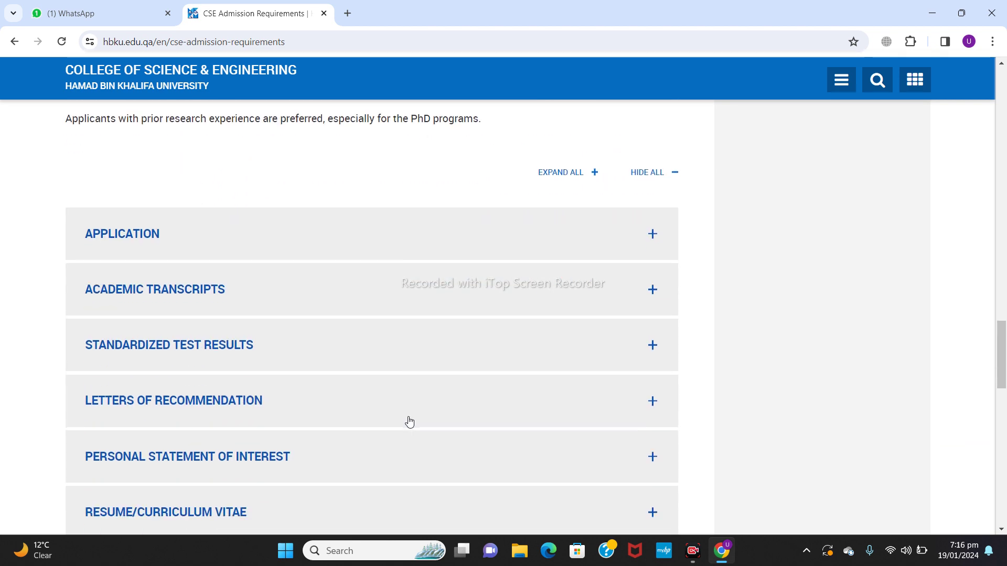
{"action": "scroll", "coordinate": [409, 422], "scroll_direction": "down", "scroll_amount": 8}
{"action": "scroll", "coordinate": [409, 422], "scroll_direction": "up", "scroll_amount": 5}
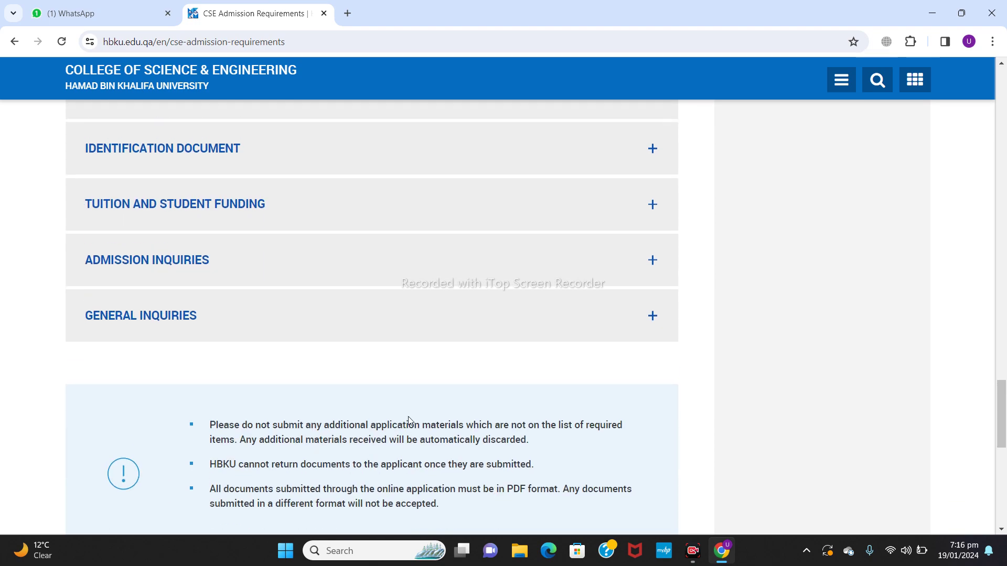
{"action": "scroll", "coordinate": [409, 422], "scroll_direction": "up", "scroll_amount": 20}
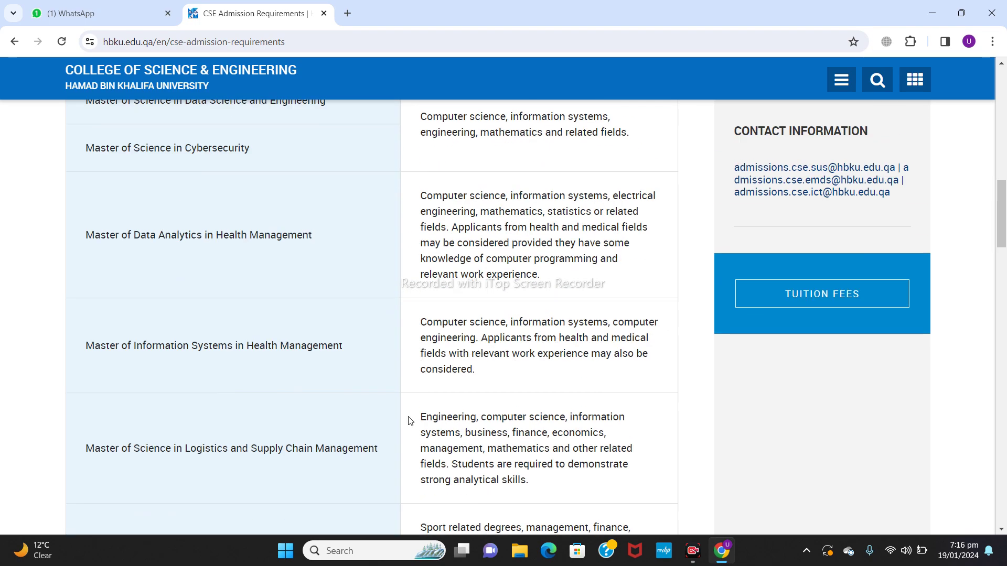
{"action": "scroll", "coordinate": [409, 422], "scroll_direction": "up", "scroll_amount": 8}
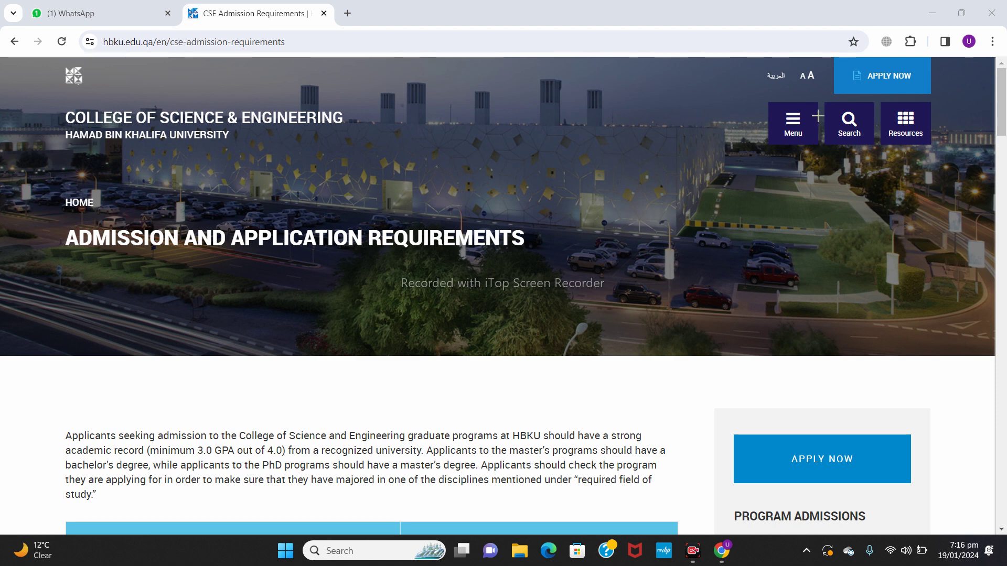
Step: Start a new application, clear the prefilled sign-in email, and go to Create Account
{"action": "left_click_drag", "start_coordinate": [825, 70], "coordinate": [937, 82]}
{"action": "left_click", "coordinate": [848, 75]}
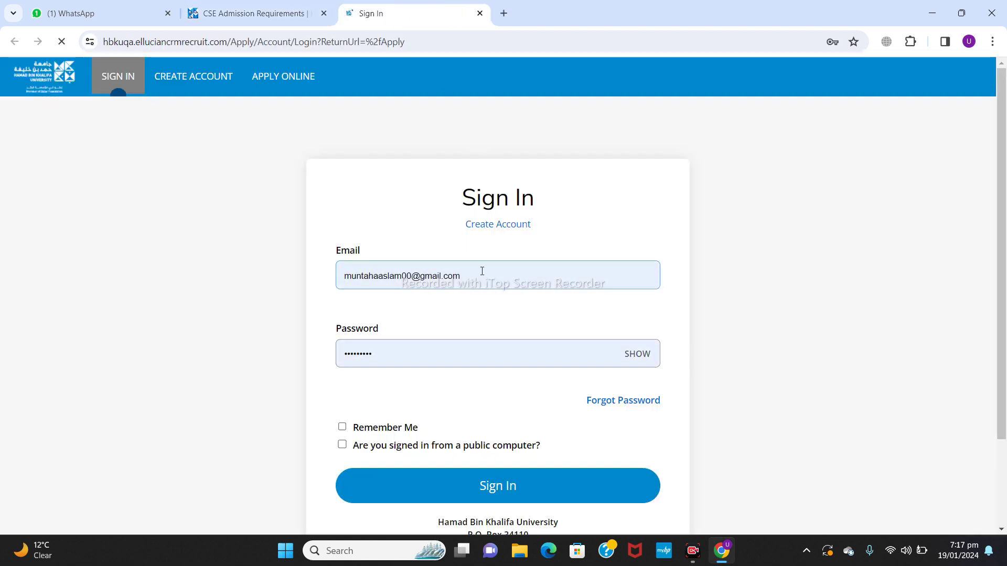
{"action": "left_click", "coordinate": [482, 275]}
{"action": "key", "text": "BackSpace"}
{"action": "key", "text": "BackSpace"}
{"action": "key", "text": "BackSpace"}
{"action": "key", "text": "BackSpace"}
{"action": "key", "text": "BackSpace"}
{"action": "key", "text": "BackSpace"}
{"action": "key", "text": "BackSpace"}
{"action": "key", "text": "BackSpace"}
{"action": "key", "text": "BackSpace"}
{"action": "key", "text": "BackSpace"}
{"action": "key", "text": "BackSpace"}
{"action": "key", "text": "BackSpace"}
{"action": "key", "text": "BackSpace"}
{"action": "key", "text": "BackSpace"}
{"action": "key", "text": "BackSpace"}
{"action": "key", "text": "BackSpace"}
{"action": "key", "text": "BackSpace"}
{"action": "key", "text": "BackSpace"}
{"action": "key", "text": "BackSpace"}
{"action": "key", "text": "BackSpace"}
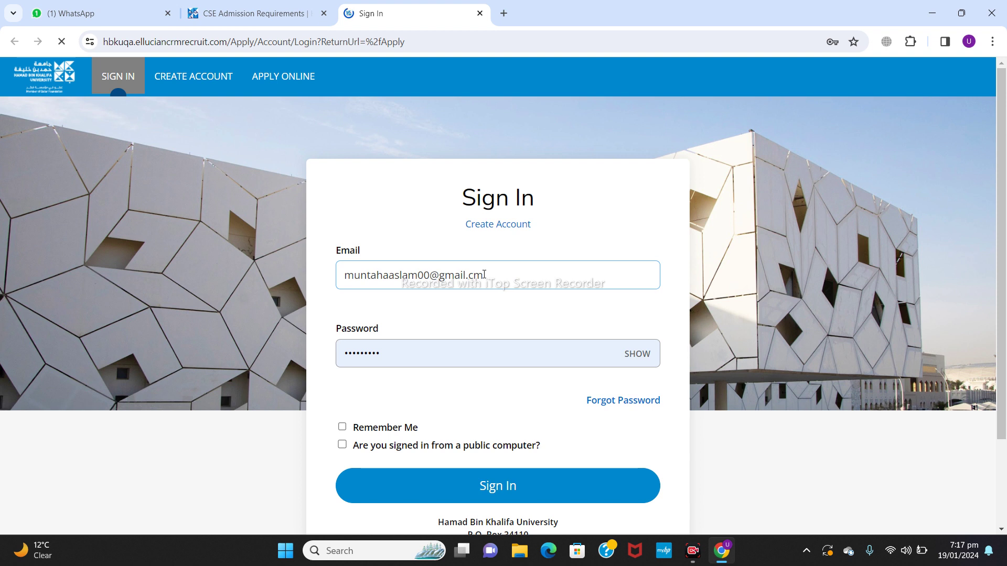
{"action": "key", "text": "BackSpace"}
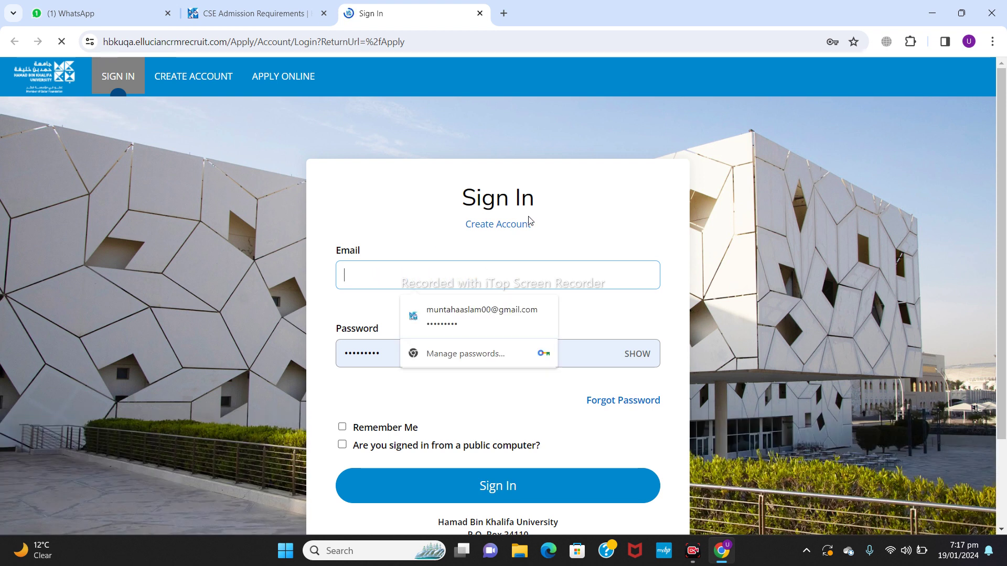
{"action": "key", "text": "ctrl+v"}
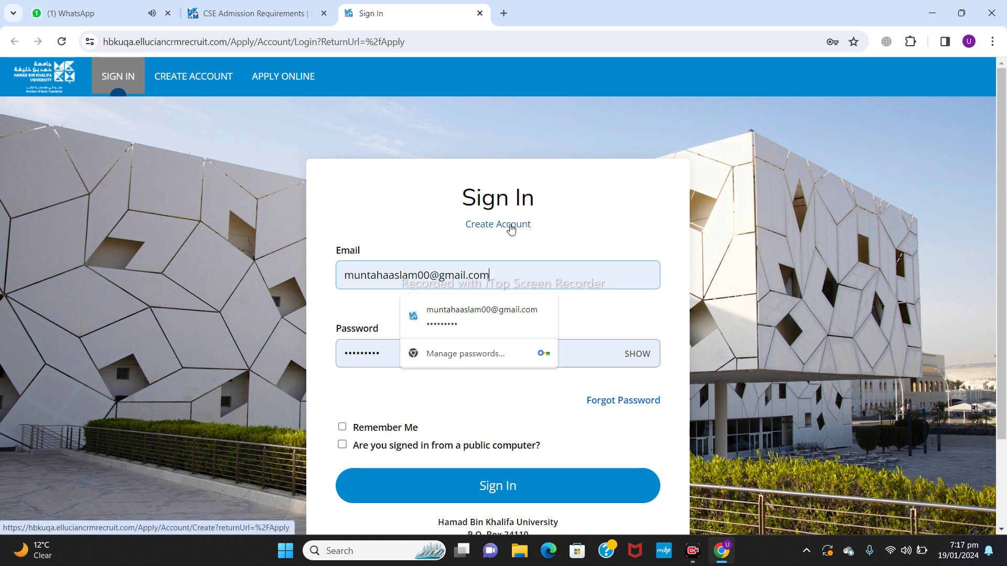
{"action": "left_click", "coordinate": [511, 229]}
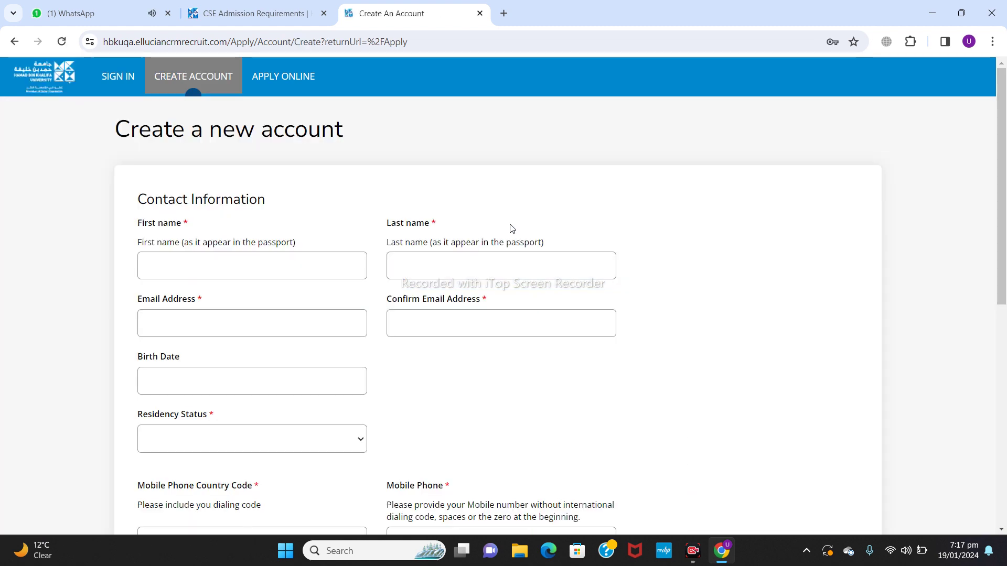
Step: Enter the applicant's first and last name, correcting the last name
{"action": "left_click", "coordinate": [231, 273]}
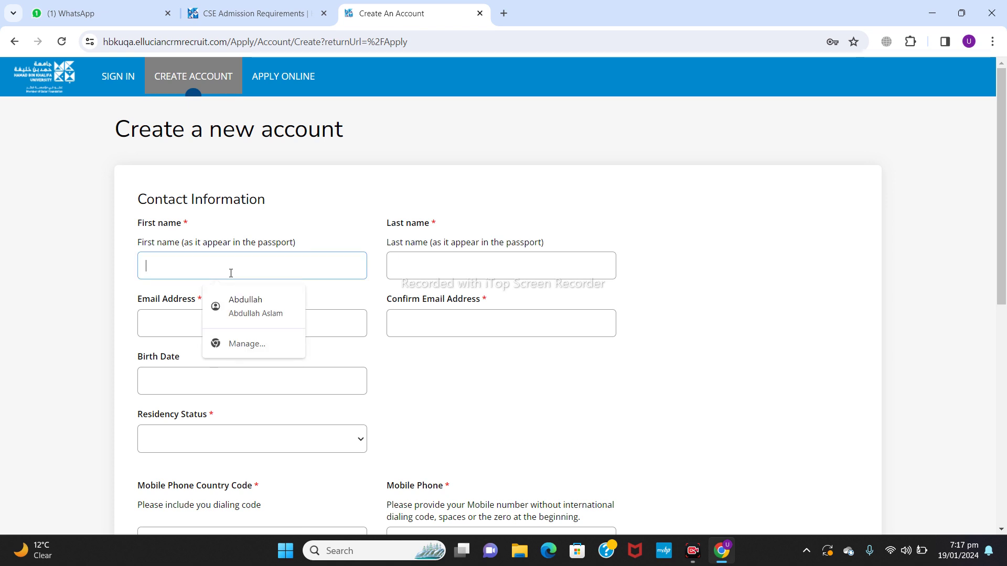
{"action": "type", "text": "scroller"}
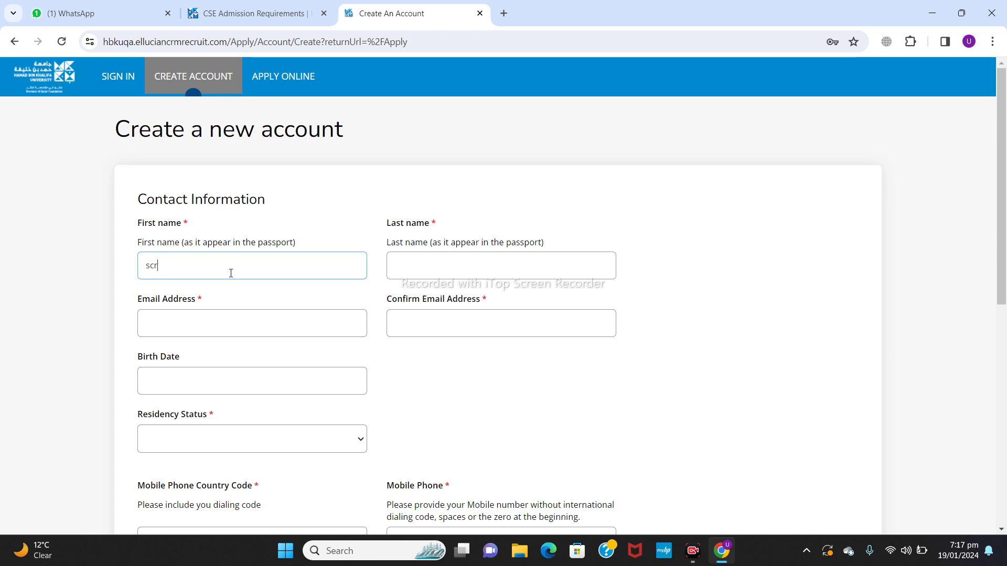
{"action": "left_click", "coordinate": [496, 257]}
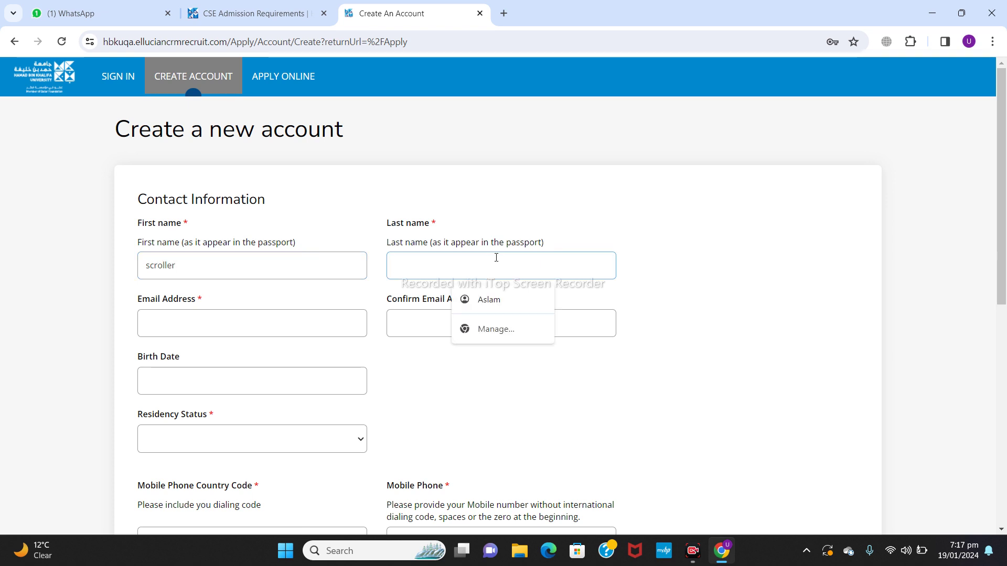
{"action": "type", "text": "786"}
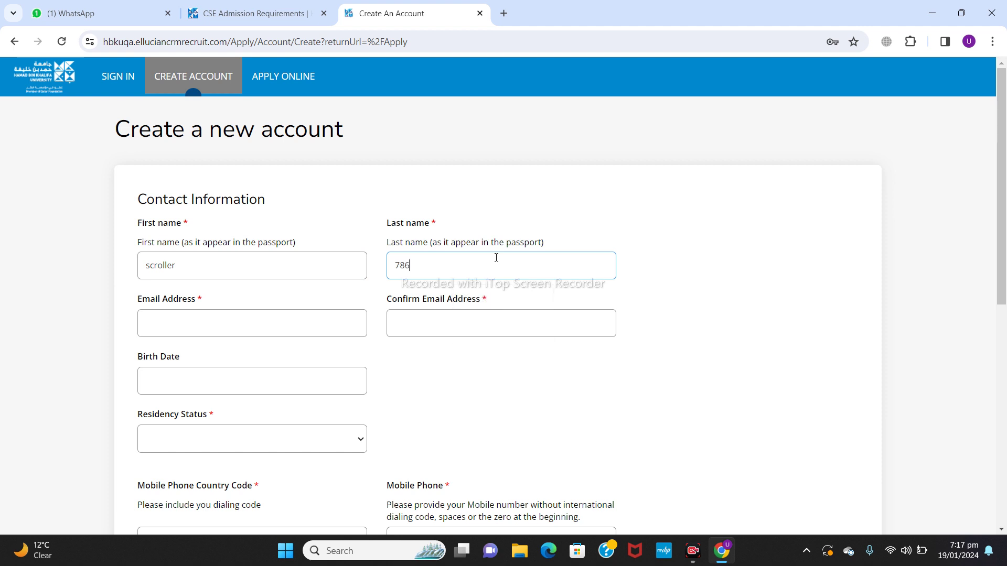
{"action": "left_click", "coordinate": [235, 331]}
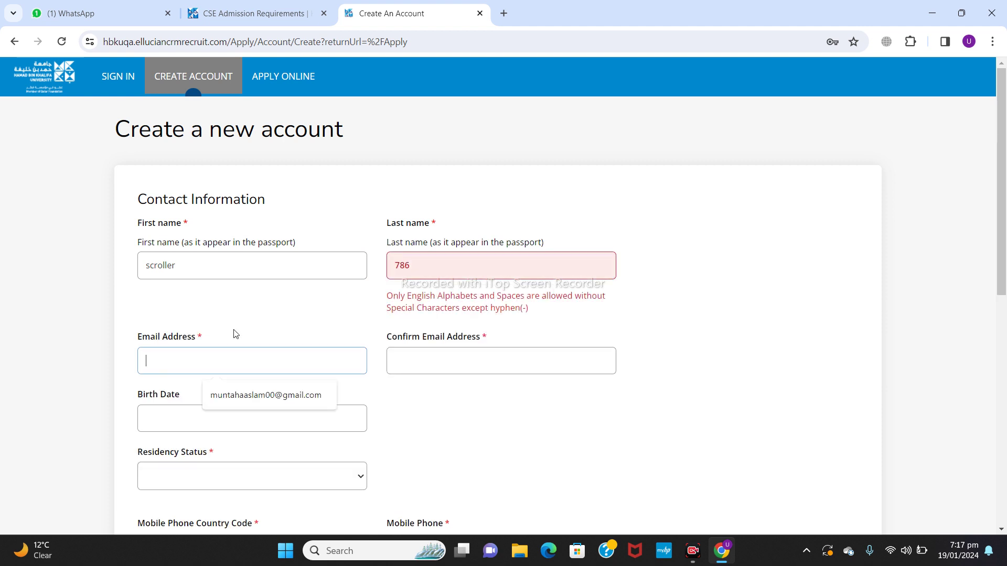
{"action": "left_click", "coordinate": [451, 264]}
{"action": "key", "text": "BackSpace"}
{"action": "key", "text": "BackSpace"}
{"action": "key", "text": "BackSpace"}
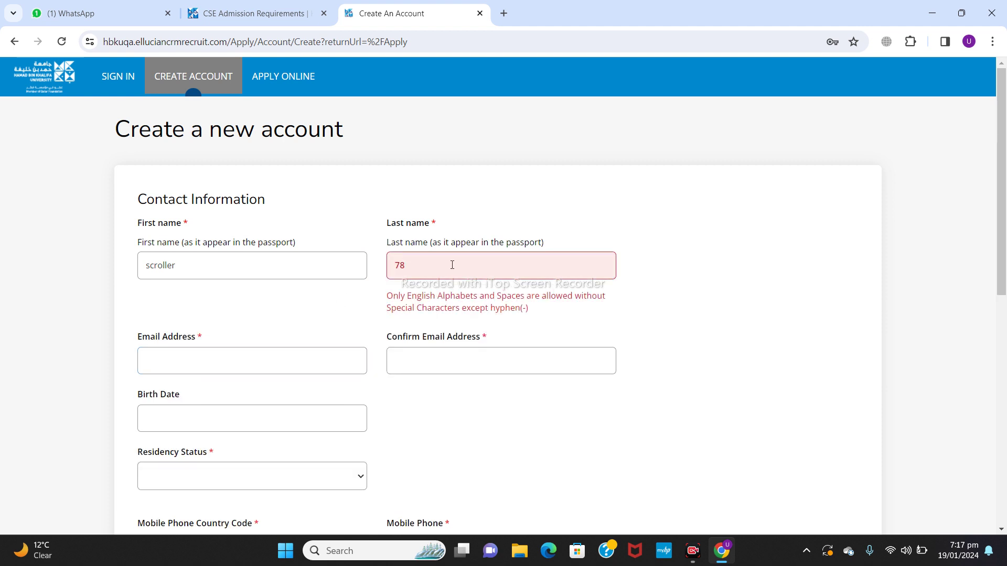
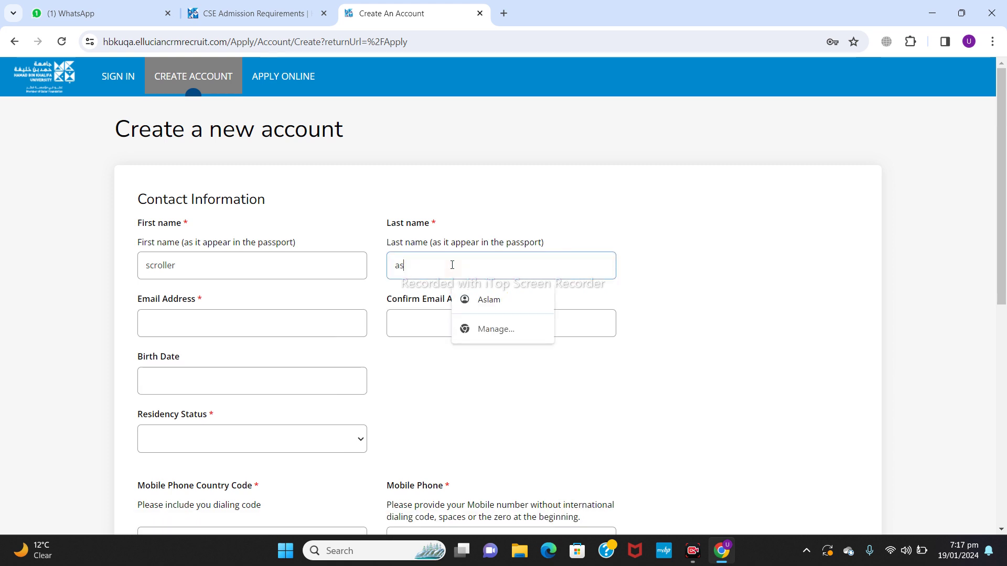
Step: Type the applicant's Gmail address and paste it into Confirm Email
{"action": "left_click", "coordinate": [224, 325]}
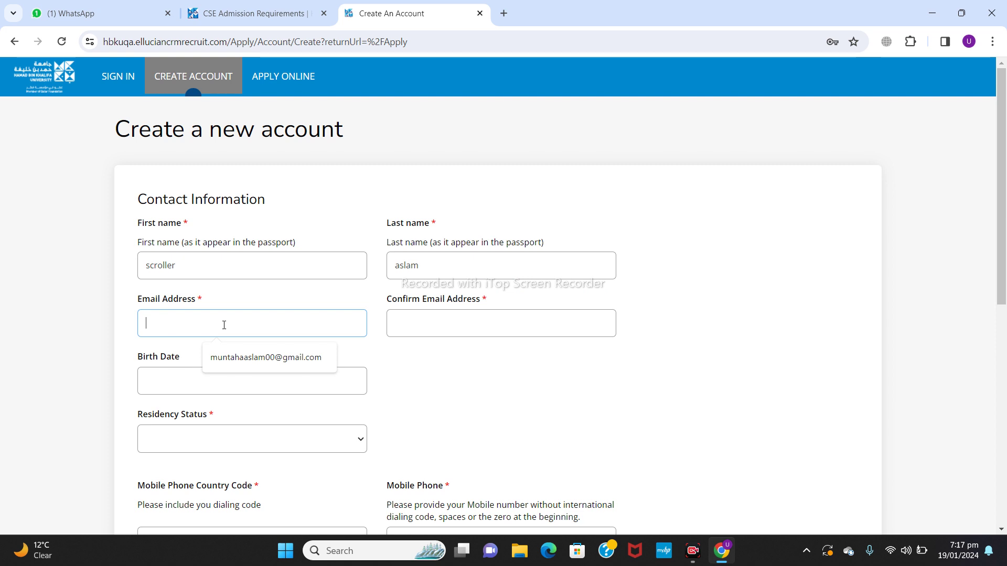
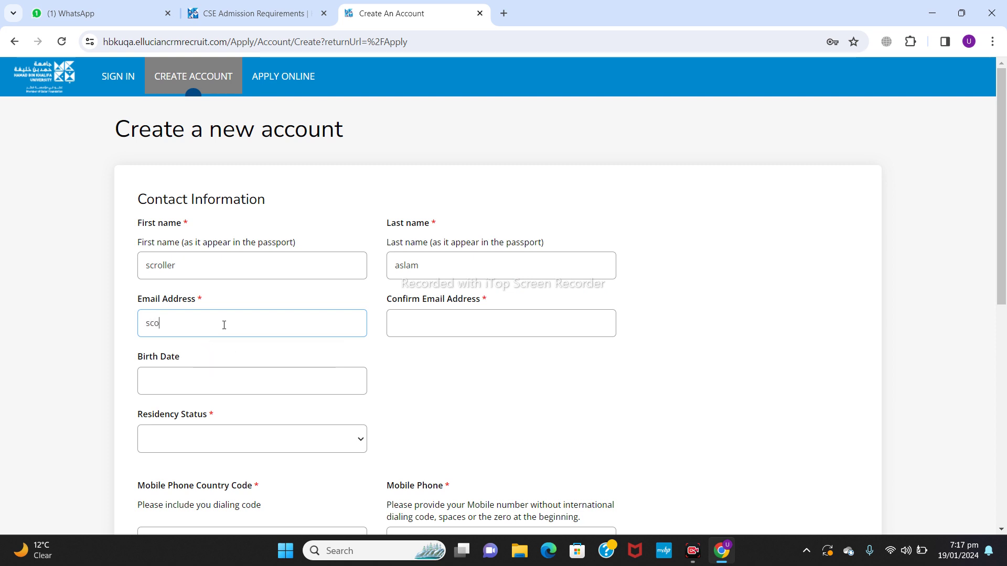
{"action": "key", "text": "ctrl+a"}
{"action": "key", "text": "ctrl+c"}
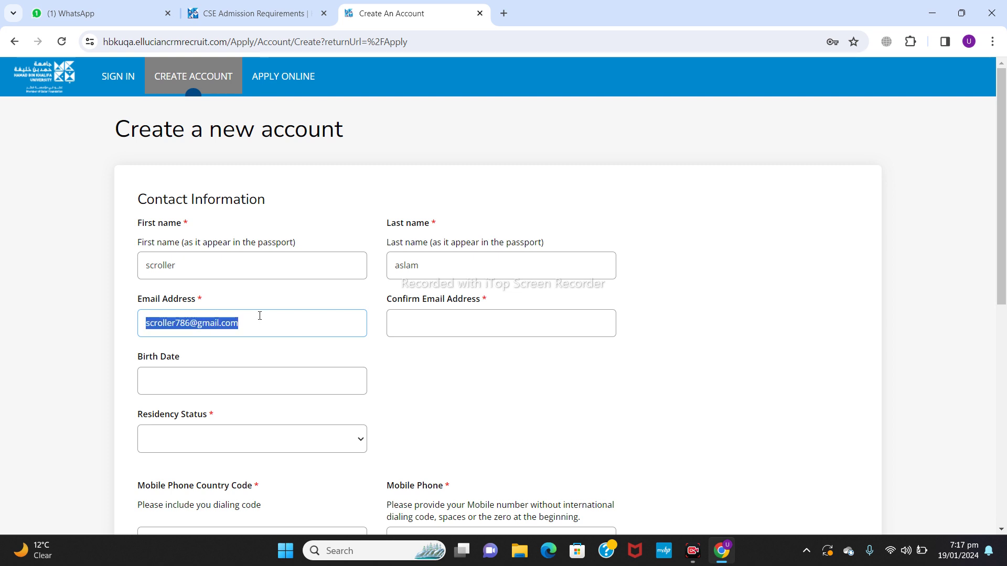
{"action": "left_click", "coordinate": [430, 320]}
{"action": "key", "text": "ctrl+v"}
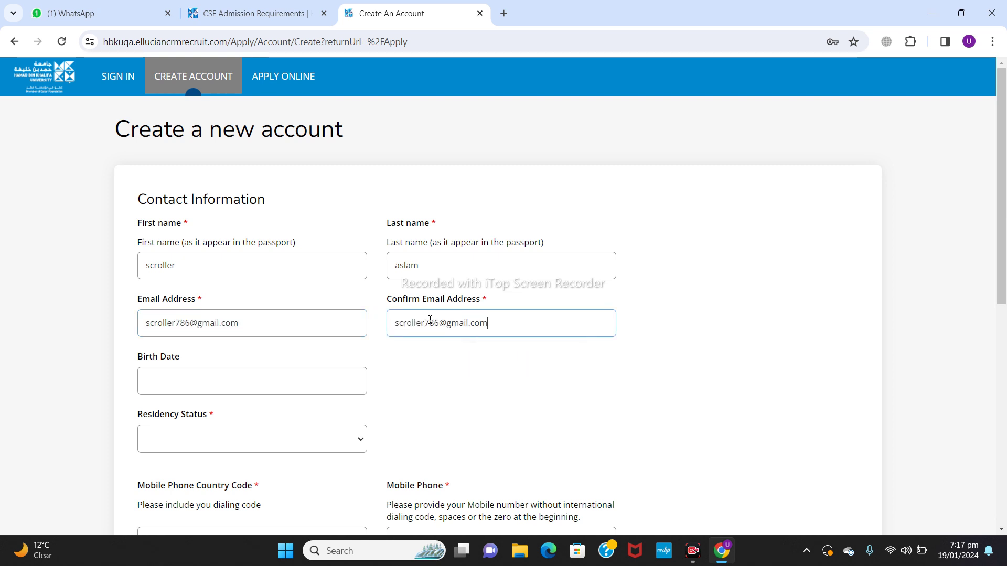
Step: Accept the suggested birth date and set Residency Status to International
{"action": "left_click", "coordinate": [224, 384]}
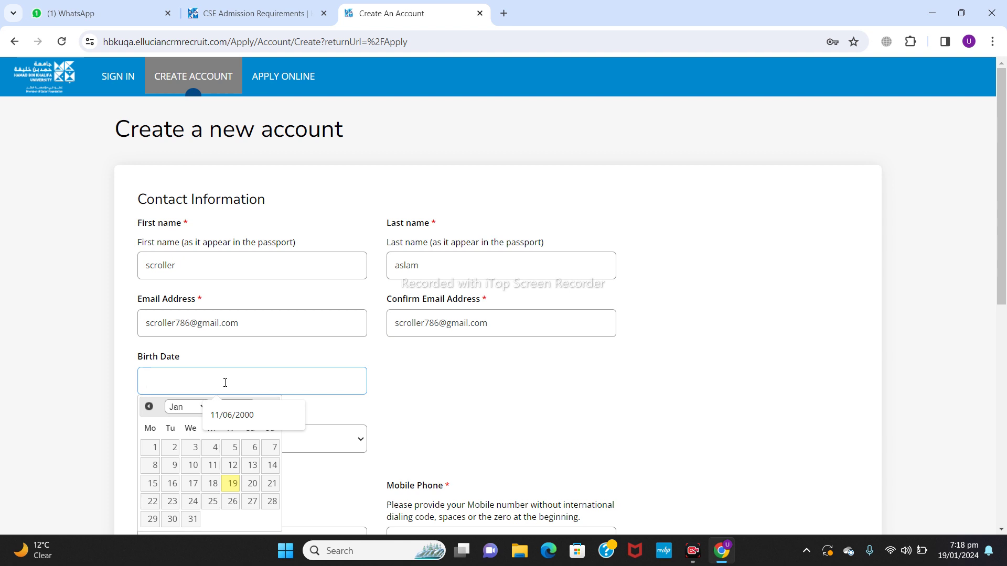
{"action": "left_click", "coordinate": [224, 416]}
{"action": "left_click", "coordinate": [526, 373]}
{"action": "scroll", "coordinate": [528, 373], "scroll_direction": "down", "scroll_amount": 2}
{"action": "scroll", "coordinate": [527, 370], "scroll_direction": "down", "scroll_amount": 2}
{"action": "left_click", "coordinate": [355, 289]}
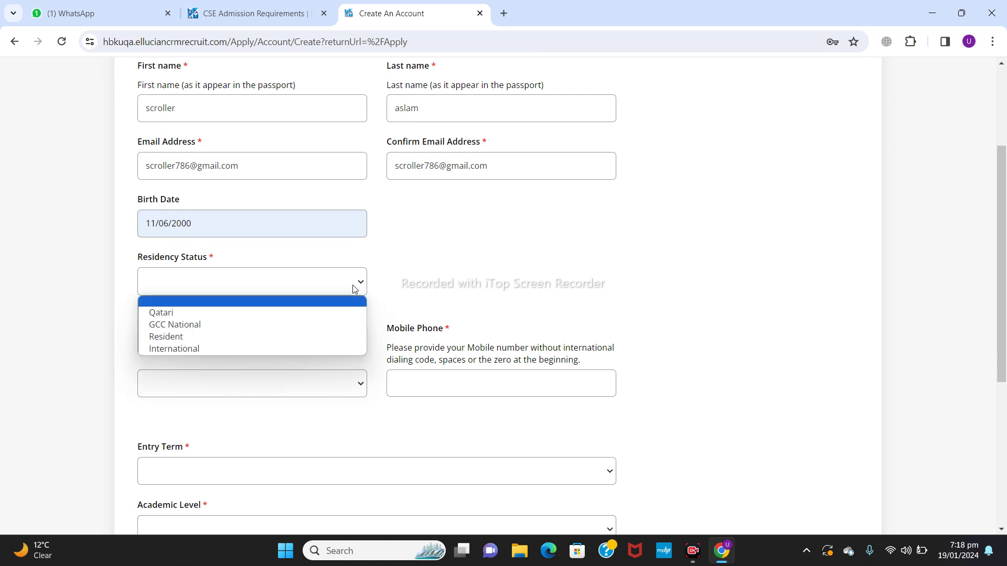
{"action": "left_click", "coordinate": [220, 349]}
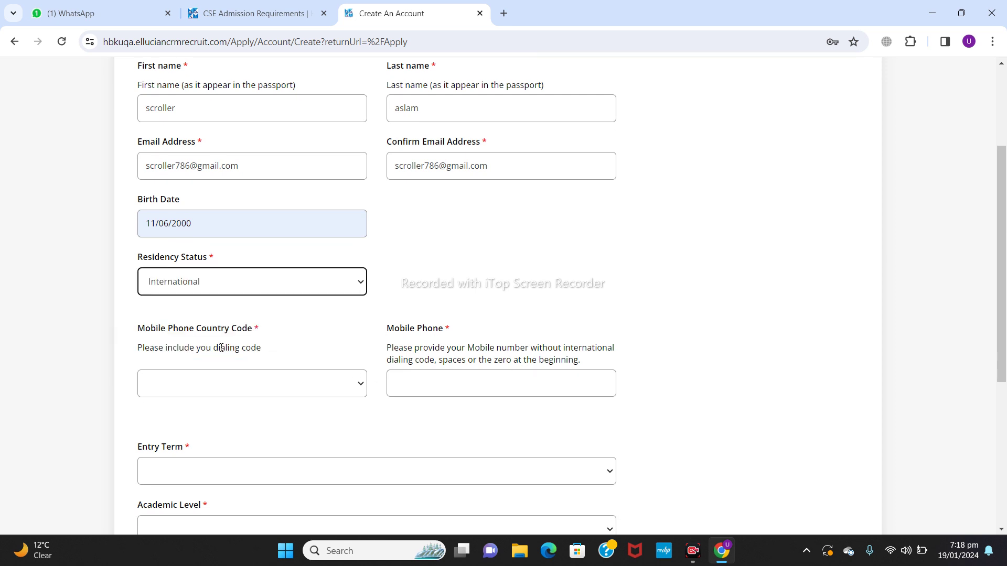
Step: Choose the +92 Pakistan phone country code
{"action": "left_click", "coordinate": [262, 386]}
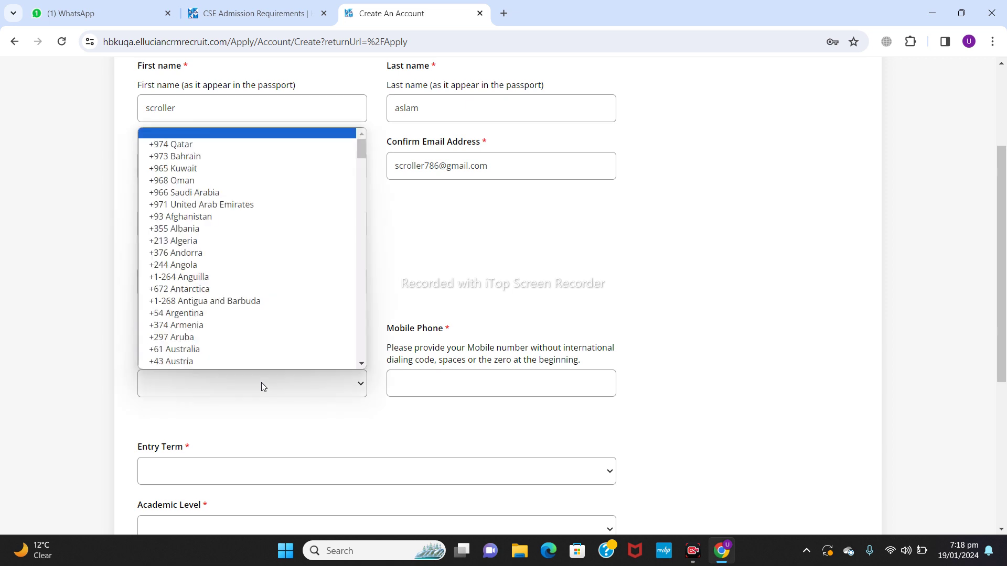
{"action": "scroll", "coordinate": [360, 359], "scroll_direction": "down", "scroll_amount": 15}
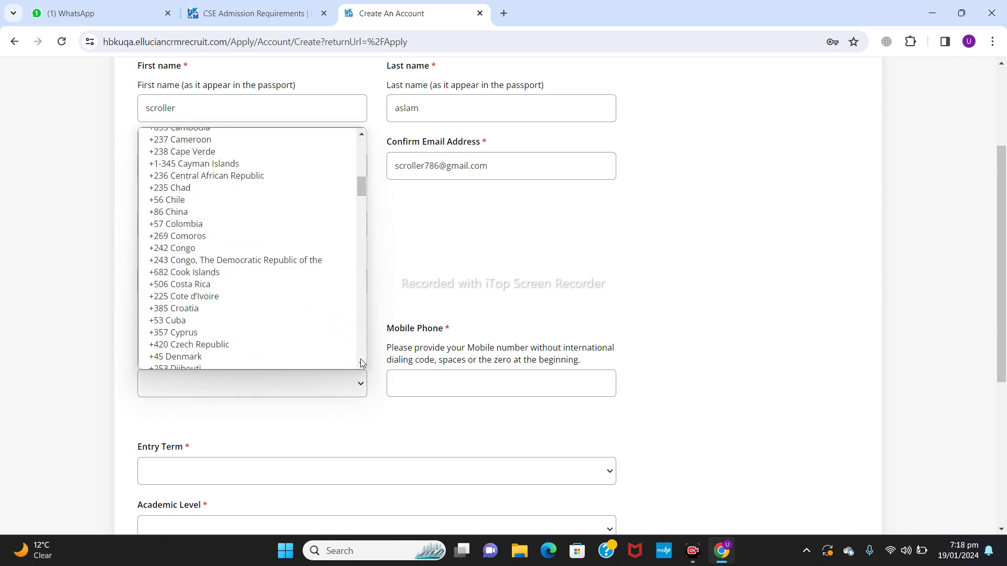
{"action": "scroll", "coordinate": [360, 359], "scroll_direction": "down", "scroll_amount": 8}
{"action": "scroll", "coordinate": [361, 359], "scroll_direction": "down", "scroll_amount": 12}
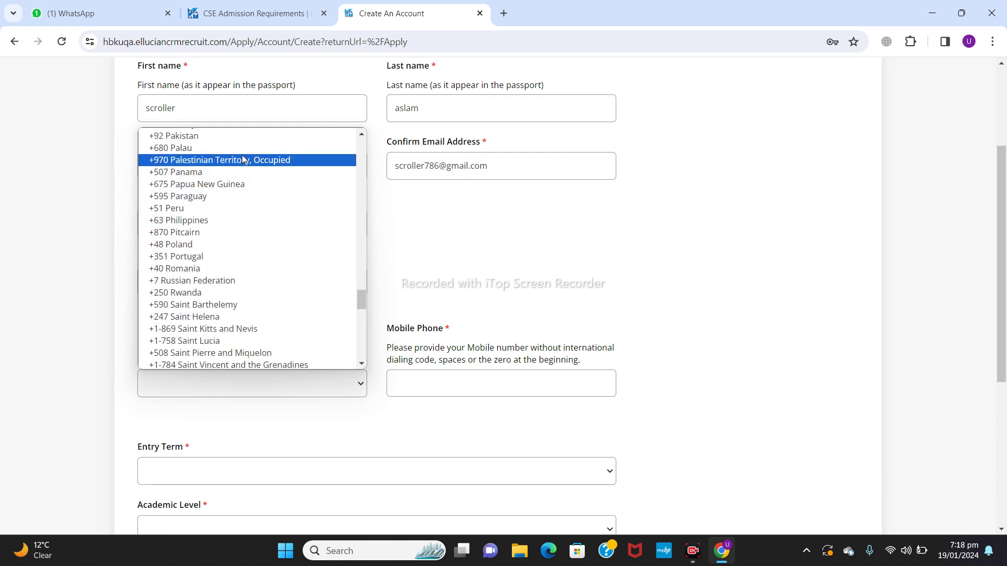
{"action": "left_click", "coordinate": [254, 136]}
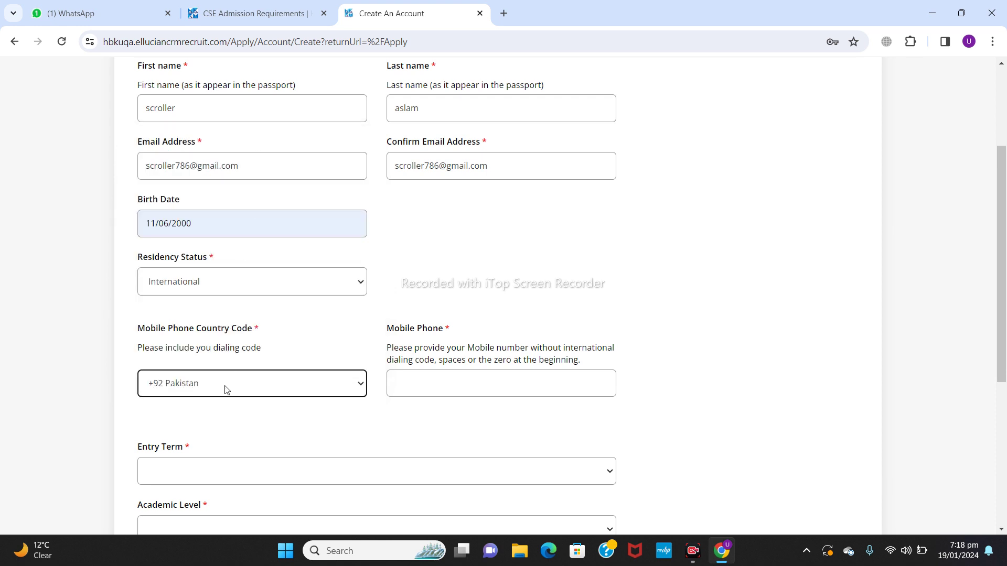
Step: Enter the applicant's mobile number, drop its leading zero to pass validation, then open Entry Term
{"action": "left_click", "coordinate": [453, 382]}
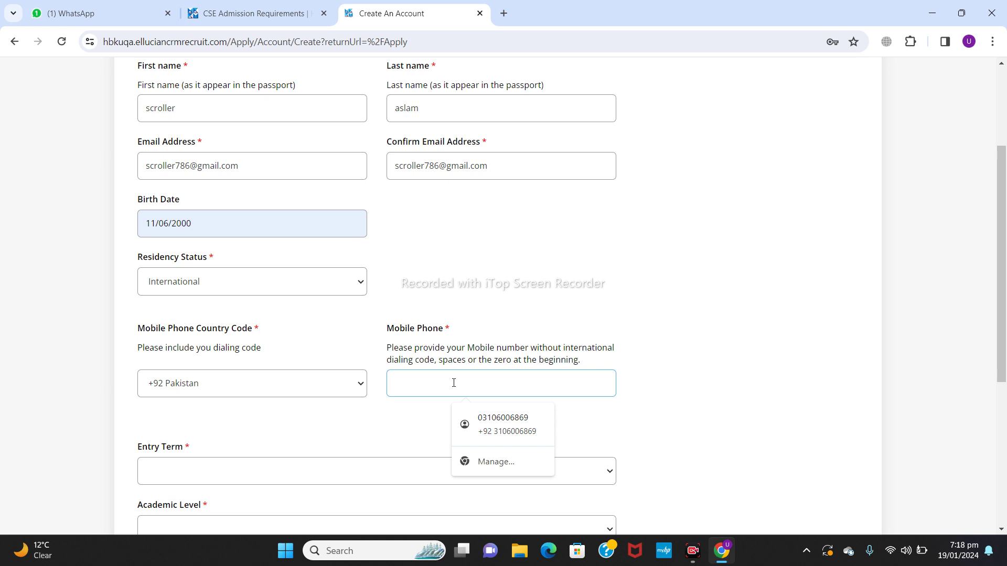
{"action": "type", "text": "3"}
{"action": "key", "text": "BackSpace"}
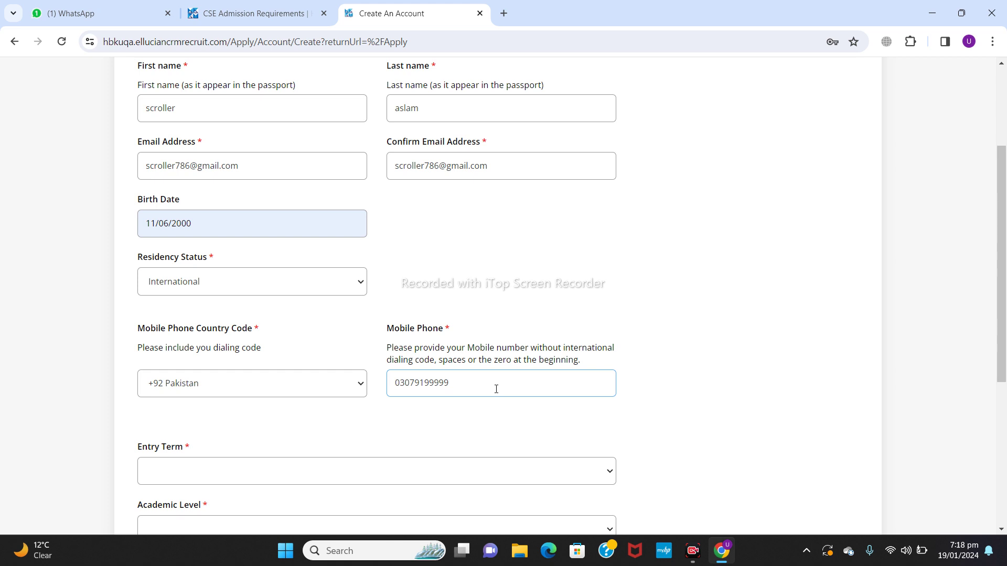
{"action": "left_click", "coordinate": [249, 481]}
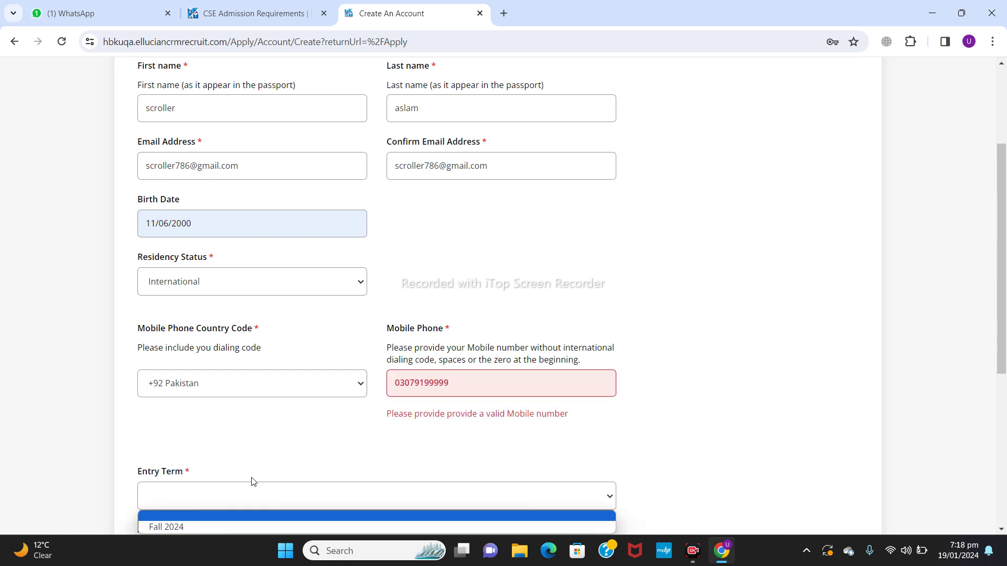
{"action": "left_click", "coordinate": [514, 380]}
{"action": "type", "text": "9"}
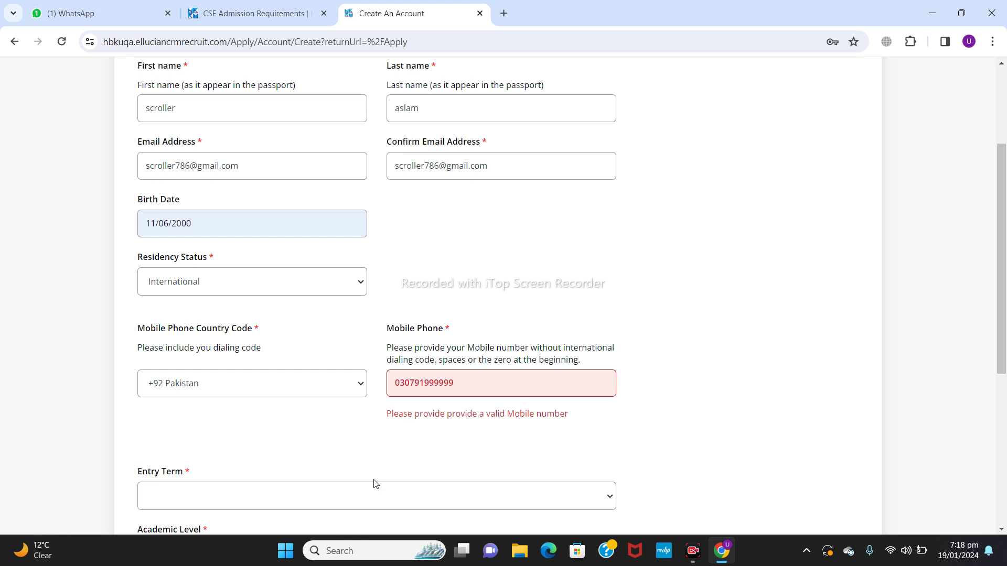
{"action": "left_click", "coordinate": [359, 495]}
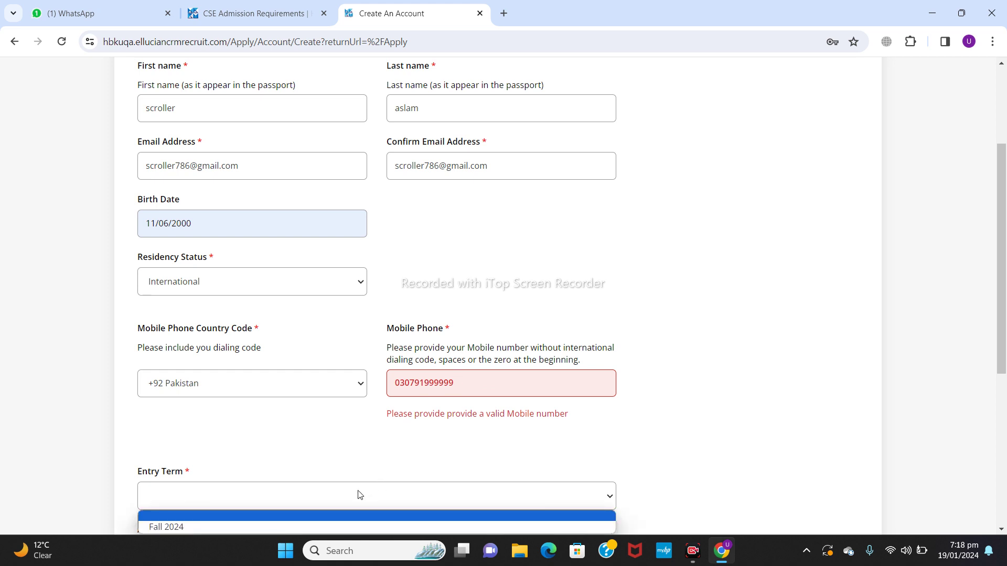
{"action": "left_click", "coordinate": [404, 382]}
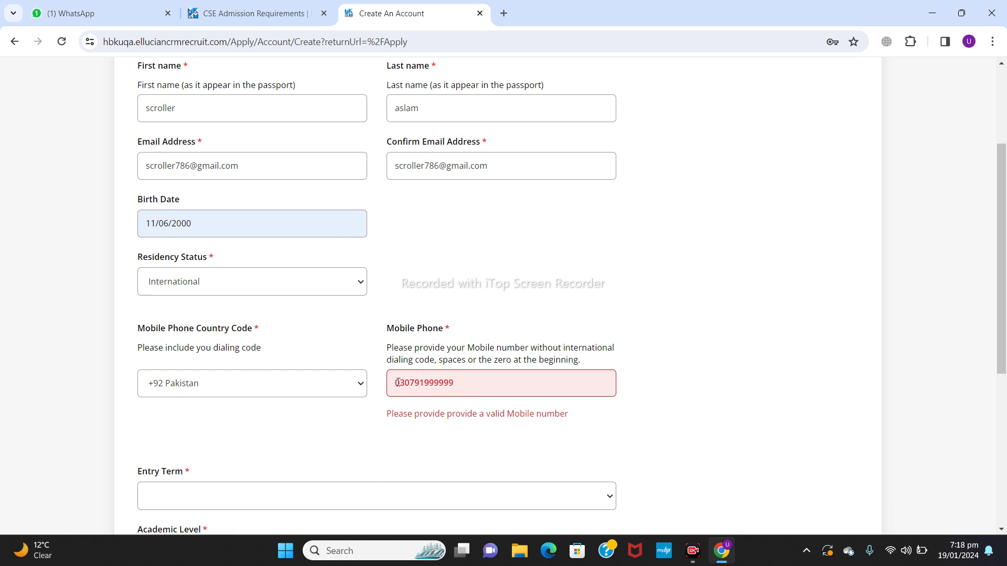
{"action": "key", "text": "BackSpace"}
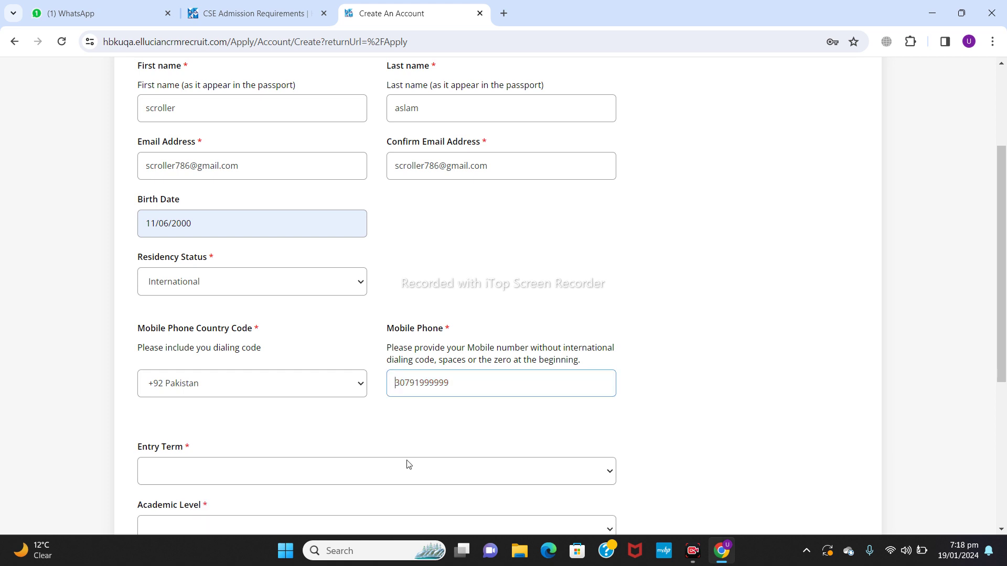
{"action": "left_click", "coordinate": [343, 478]}
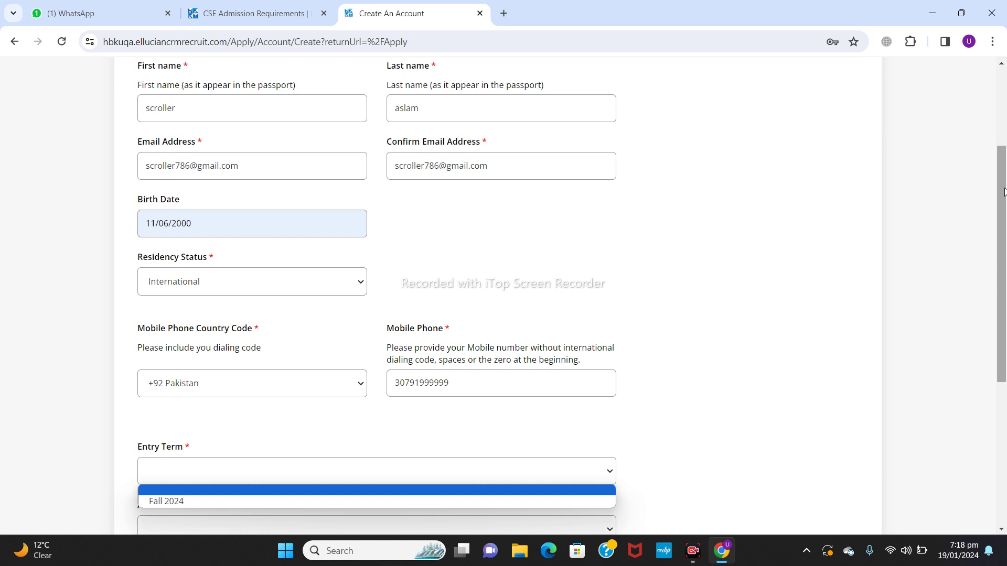
Step: Choose entry term Fall 2024, level Graduate and the MSc Logistics and Supply Chain Management programme
{"action": "scroll", "coordinate": [987, 190], "scroll_direction": "down", "scroll_amount": 4}
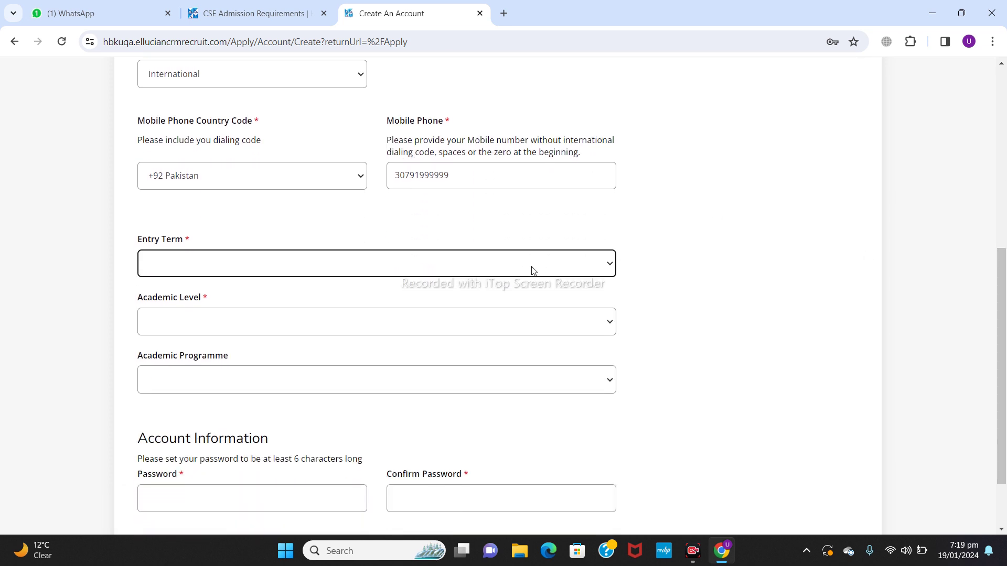
{"action": "left_click", "coordinate": [532, 267]}
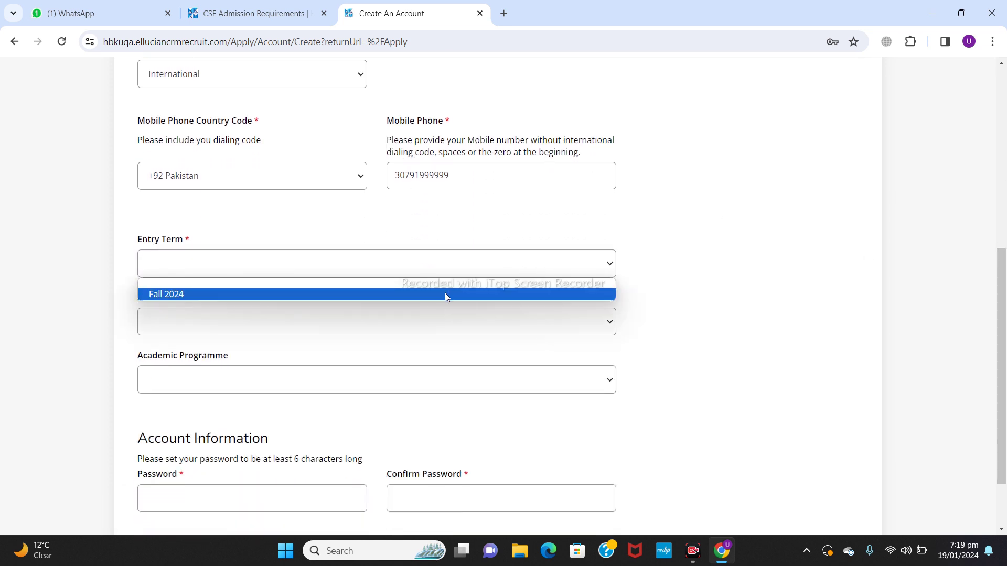
{"action": "left_click", "coordinate": [445, 294]}
{"action": "left_click", "coordinate": [445, 329]}
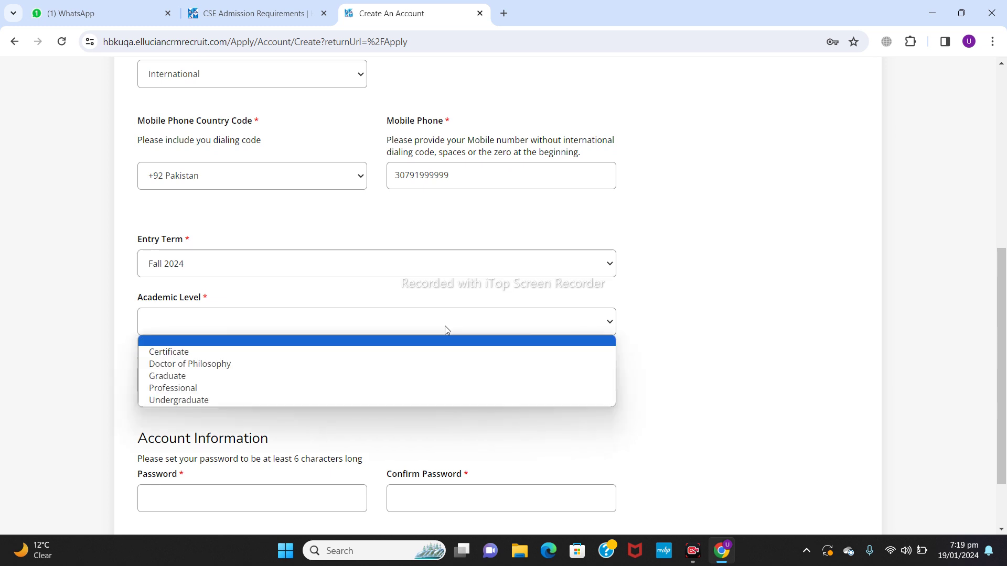
{"action": "left_click", "coordinate": [281, 376]}
{"action": "left_click", "coordinate": [281, 380]}
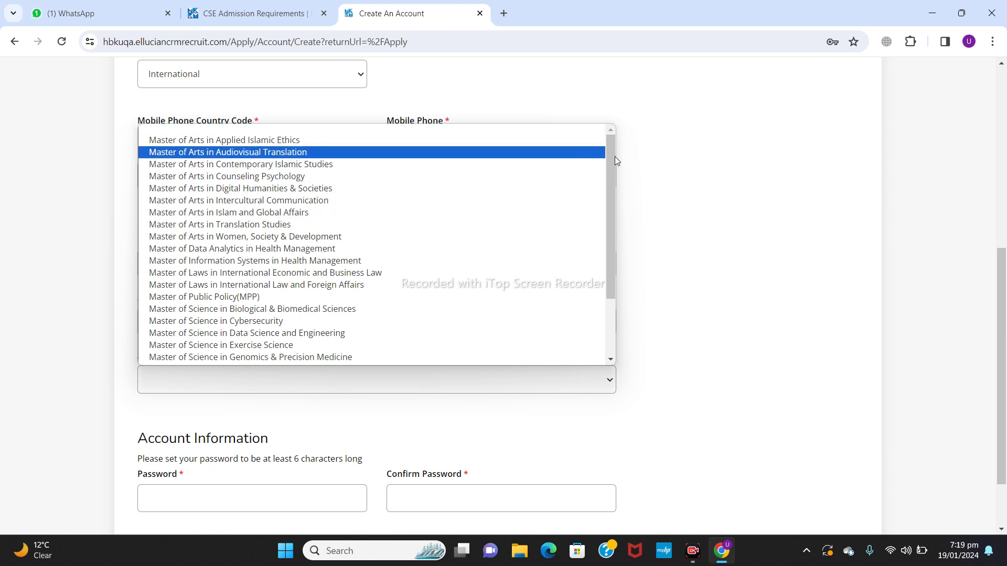
{"action": "left_click_drag", "start_coordinate": [615, 157], "coordinate": [634, 212]}
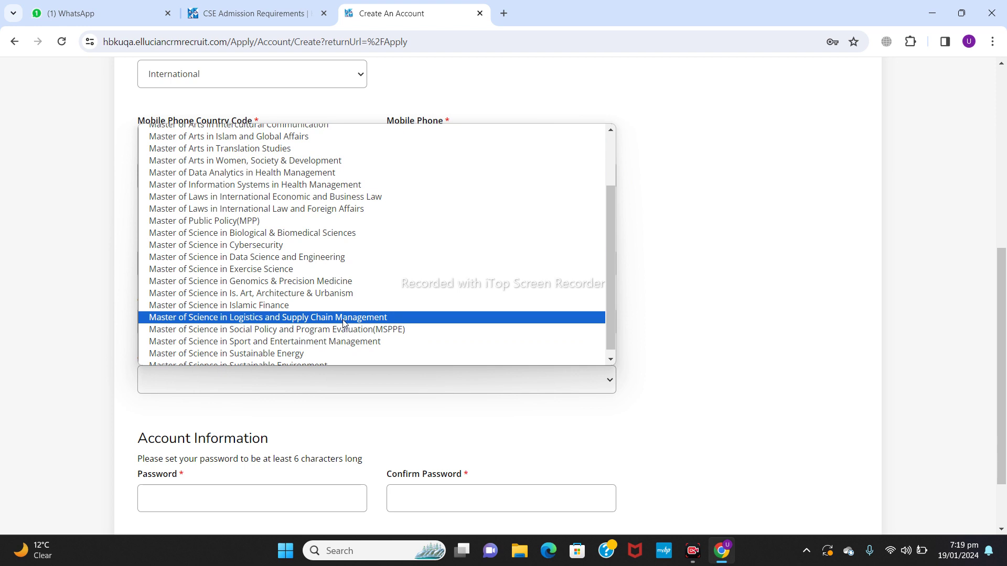
{"action": "left_click", "coordinate": [344, 318]}
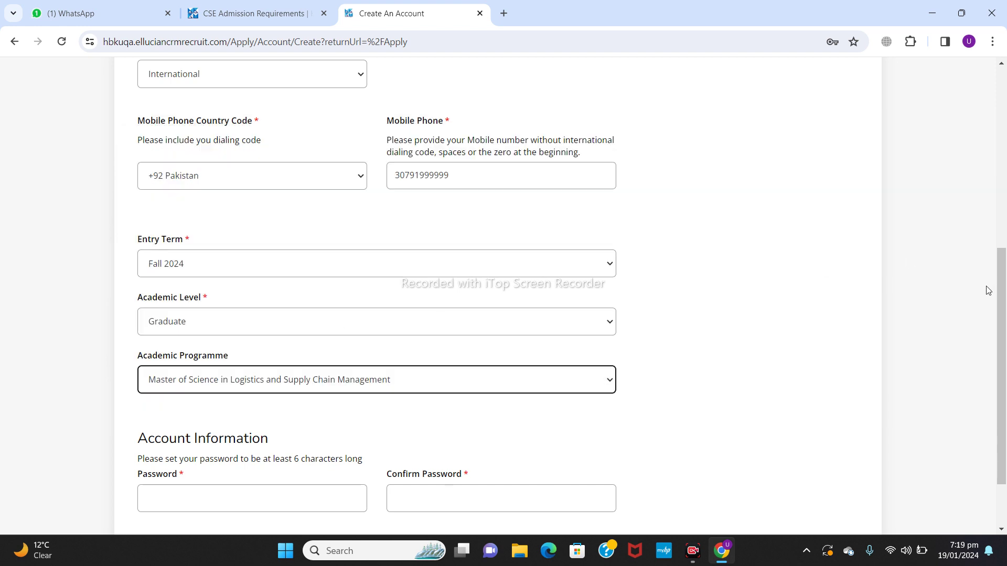
{"action": "left_click_drag", "start_coordinate": [1000, 288], "coordinate": [1005, 343]}
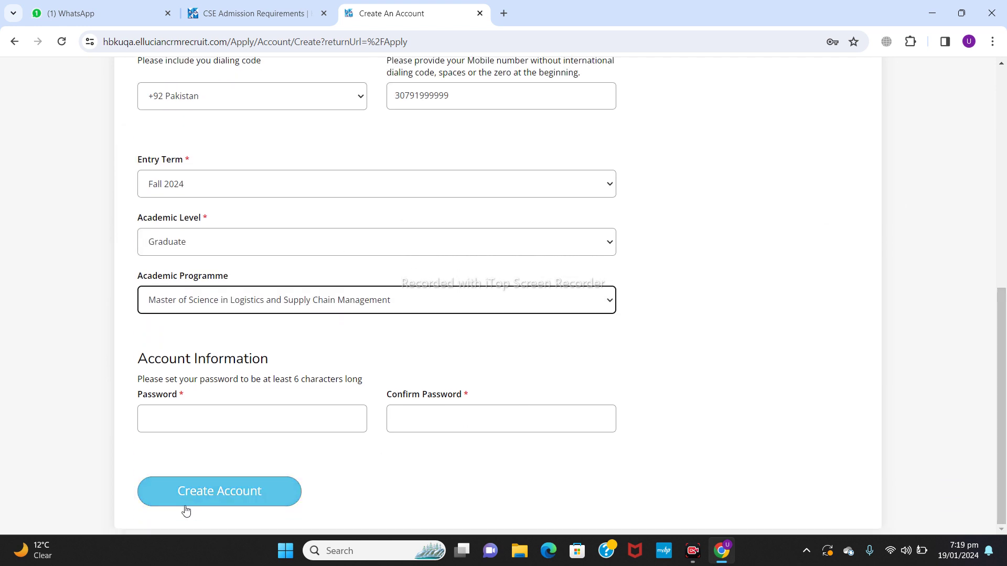
Step: Enter and confirm the account password, then submit with Create Account
{"action": "left_click", "coordinate": [260, 418]}
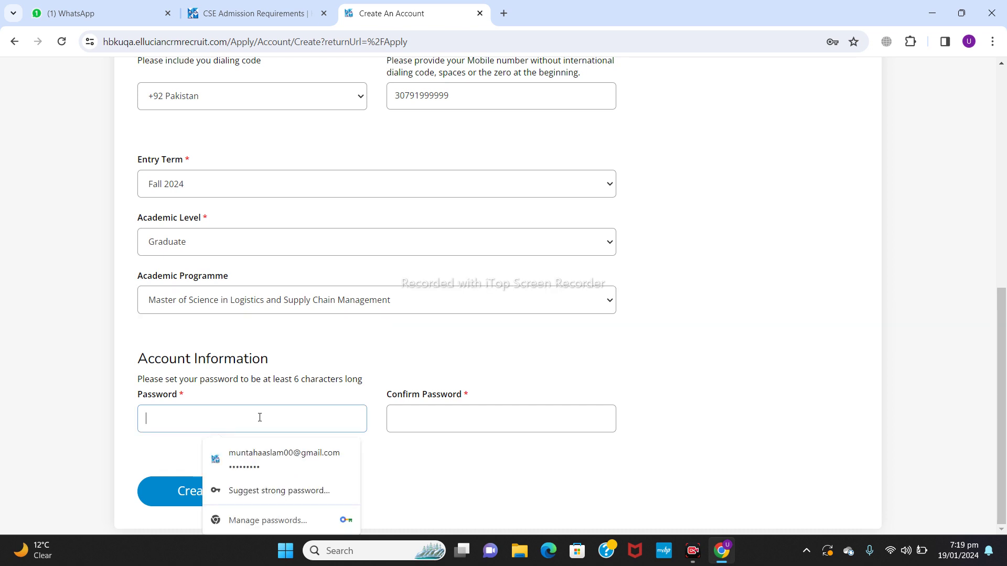
{"action": "type", "text": "•••••••"}
{"action": "key", "text": "Tab"}
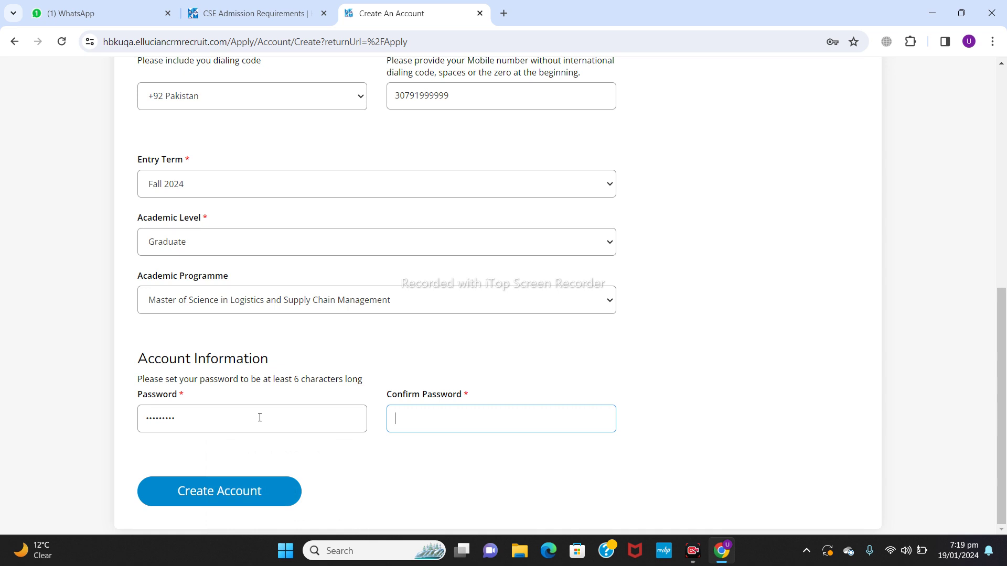
{"action": "type", "text": "•••••••"}
{"action": "left_click", "coordinate": [219, 505]}
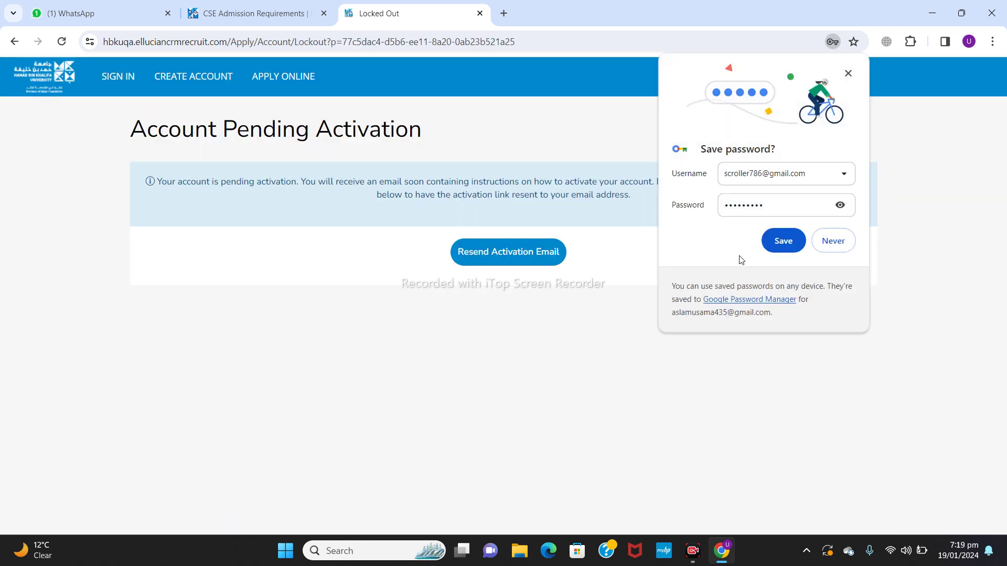
Step: Save the new login in Chrome, sign in, and bring up the application listing
{"action": "left_click", "coordinate": [781, 240]}
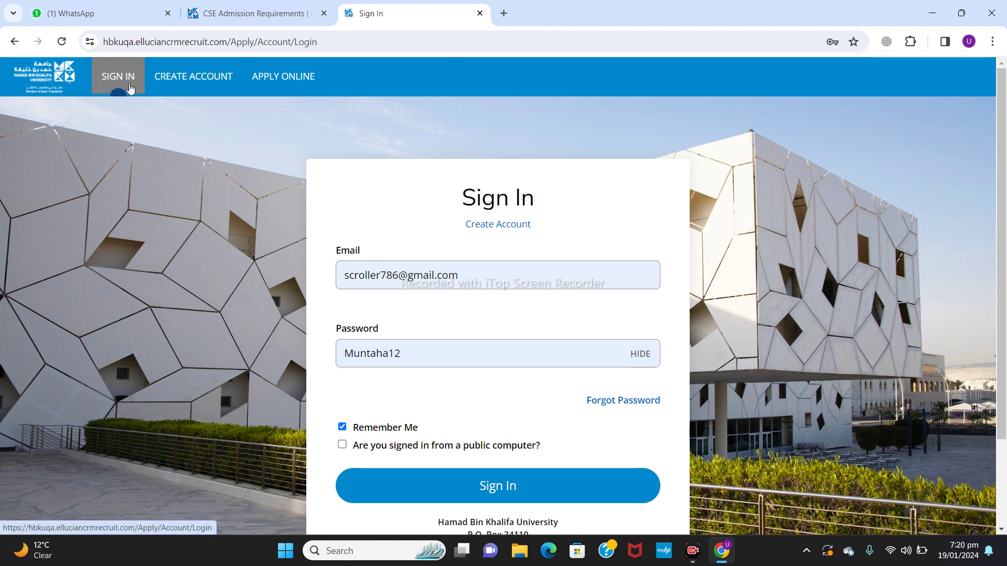
{"action": "left_click", "coordinate": [480, 482]}
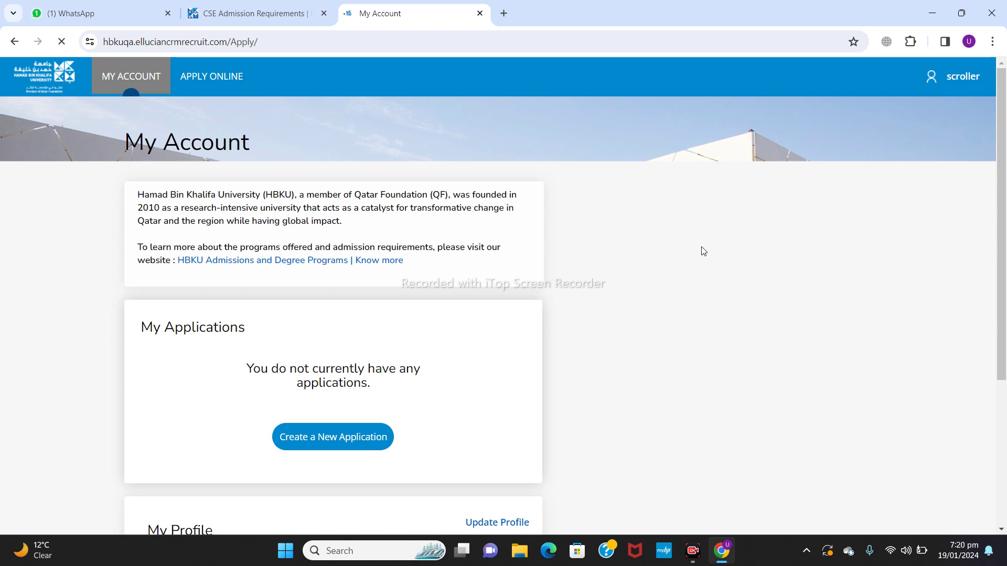
{"action": "scroll", "coordinate": [703, 251], "scroll_direction": "down", "scroll_amount": 1}
{"action": "scroll", "coordinate": [703, 252], "scroll_direction": "down", "scroll_amount": 4}
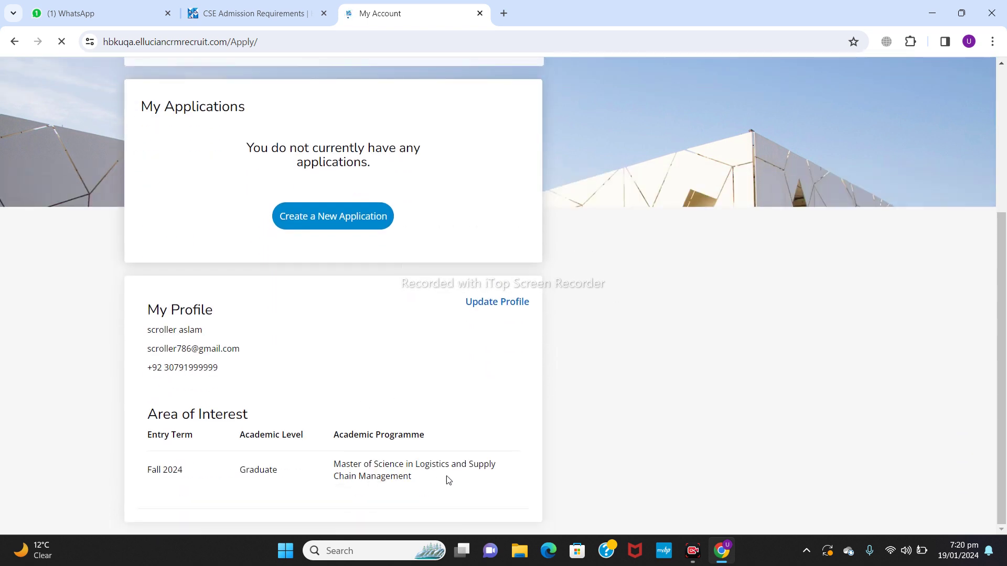
{"action": "left_click", "coordinate": [347, 227]}
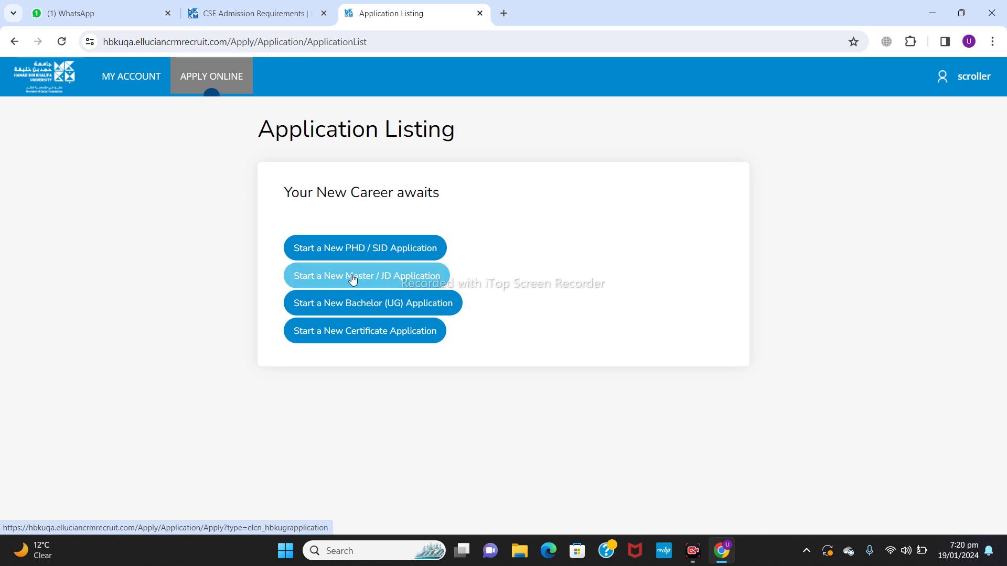
Step: Start a Master / JD application for Fall 2024 Logistics and save applicant type International
{"action": "left_click", "coordinate": [350, 275]}
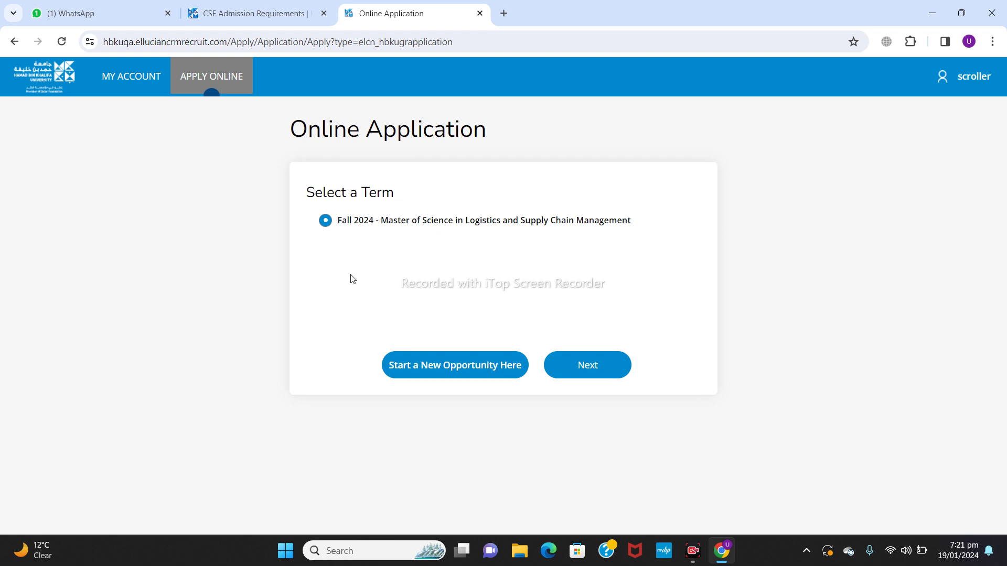
{"action": "left_click", "coordinate": [602, 370]}
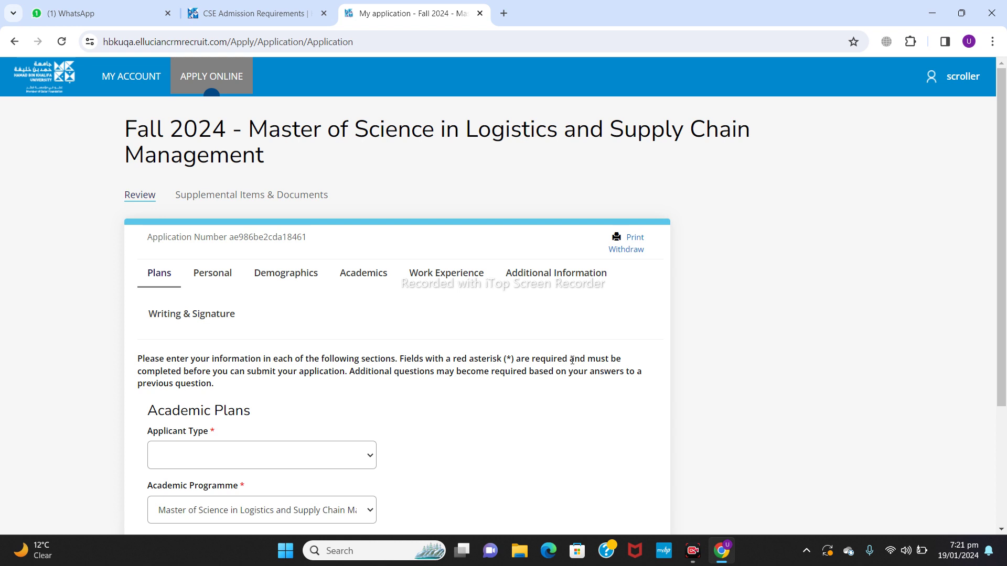
{"action": "left_click_drag", "start_coordinate": [1003, 143], "coordinate": [1005, 255]}
{"action": "left_click", "coordinate": [369, 300]}
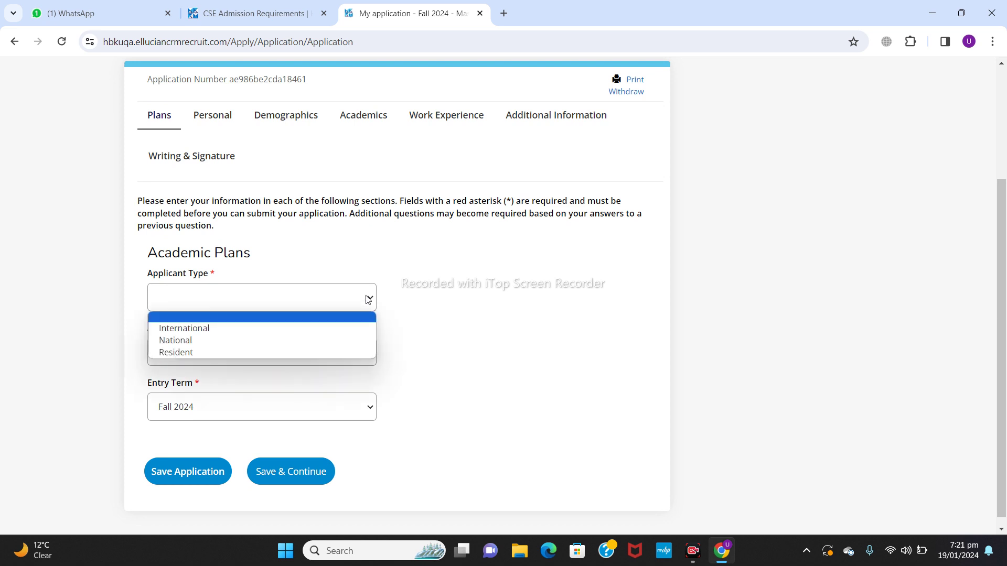
{"action": "left_click", "coordinate": [268, 334]}
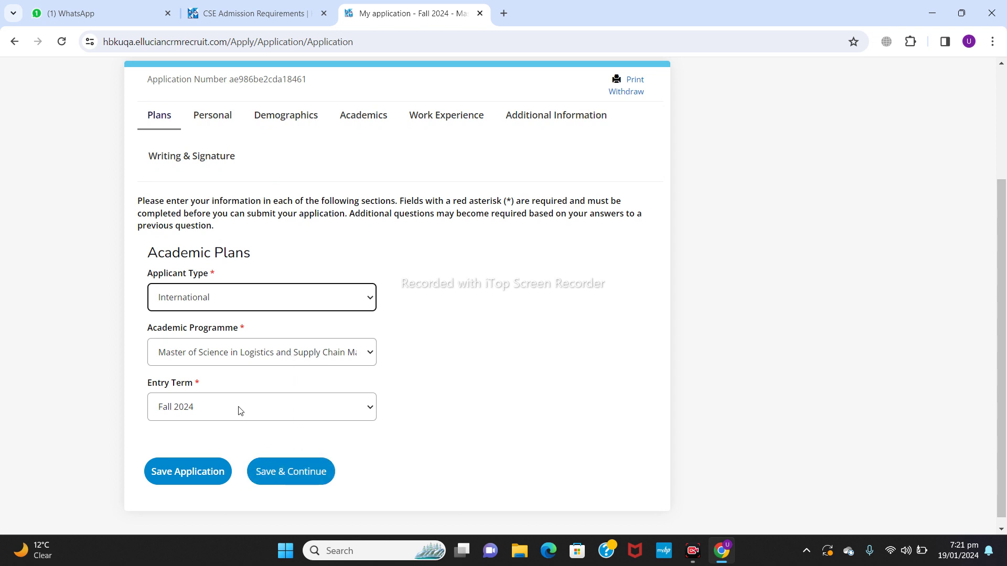
{"action": "left_click", "coordinate": [302, 483]}
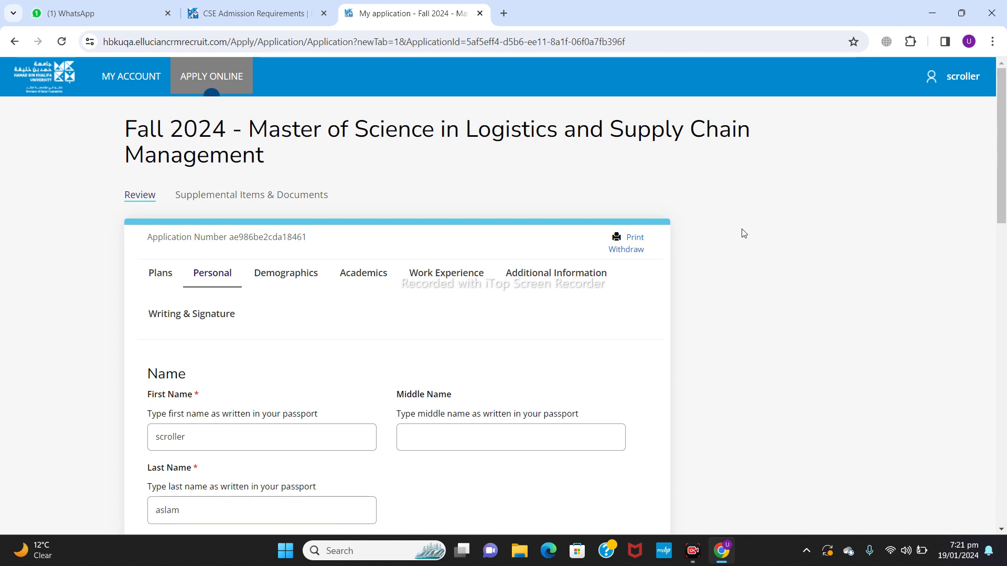
Step: Enter the home phone with country code +92 Pakistan, removing the number's leading zero
{"action": "left_click_drag", "start_coordinate": [1001, 141], "coordinate": [1003, 189]}
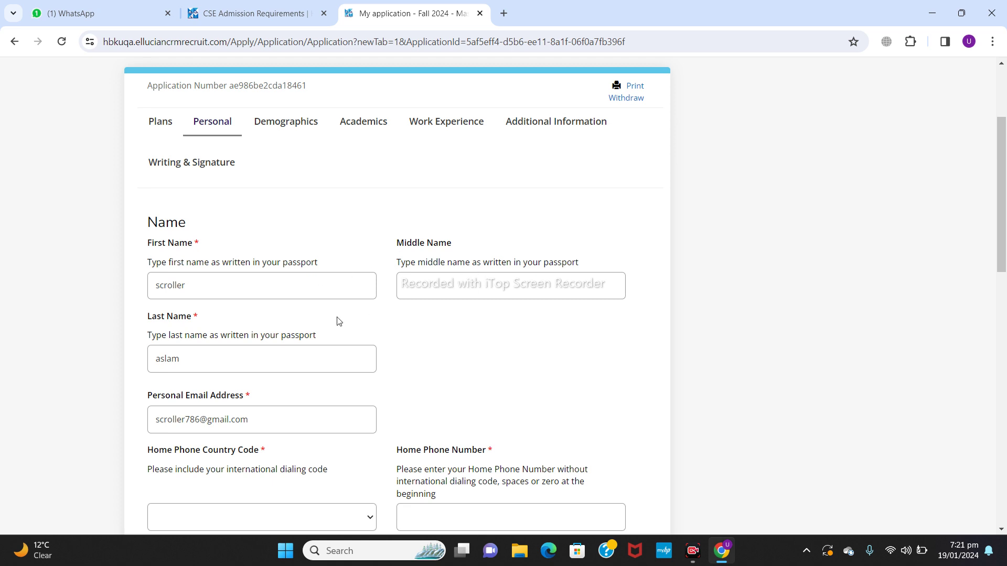
{"action": "left_click_drag", "start_coordinate": [1000, 160], "coordinate": [1003, 254]}
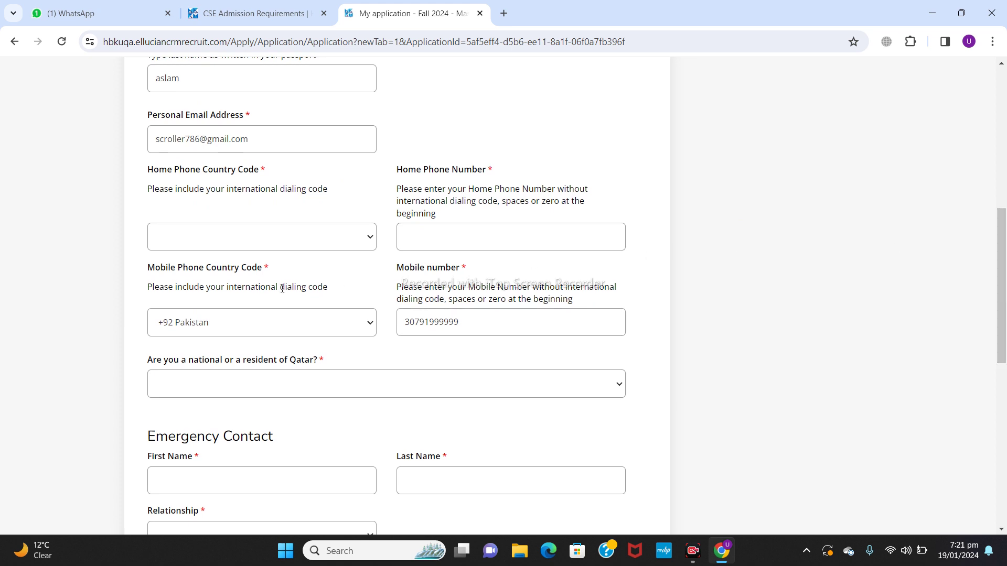
{"action": "left_click", "coordinate": [360, 242]}
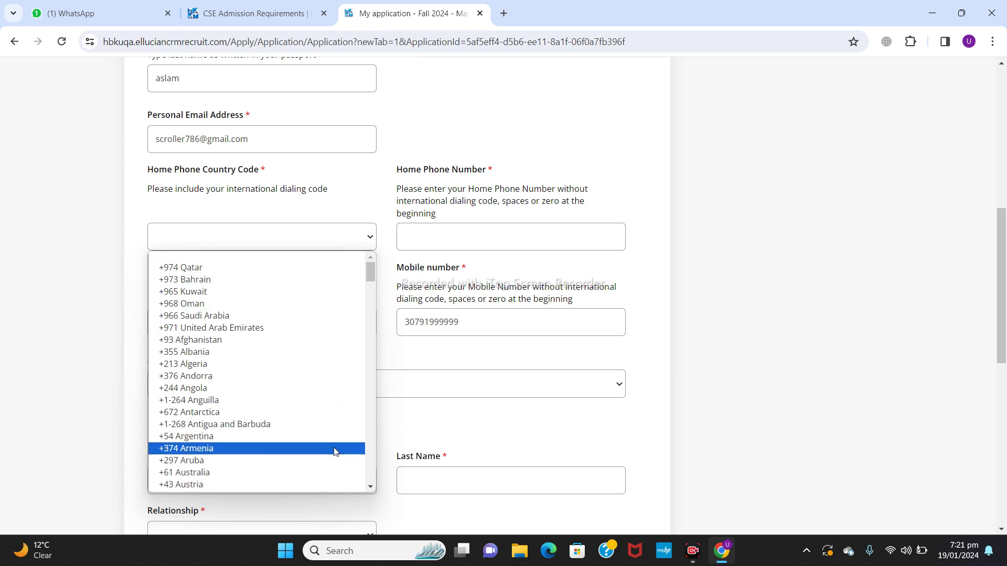
{"action": "left_click", "coordinate": [371, 488]}
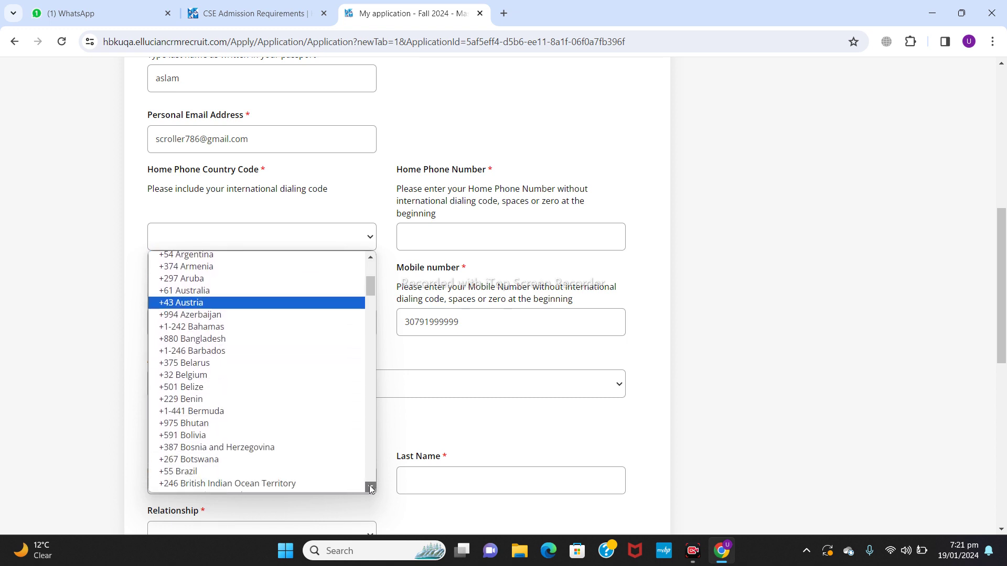
{"action": "left_click_drag", "start_coordinate": [370, 487], "coordinate": [370, 489]}
{"action": "left_click", "coordinate": [262, 404]}
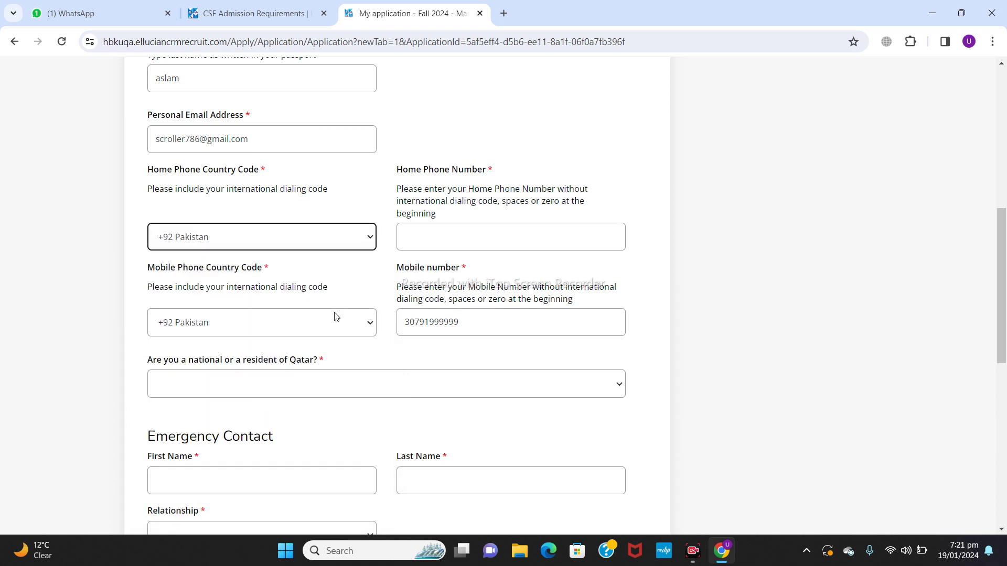
{"action": "left_click", "coordinate": [447, 239]}
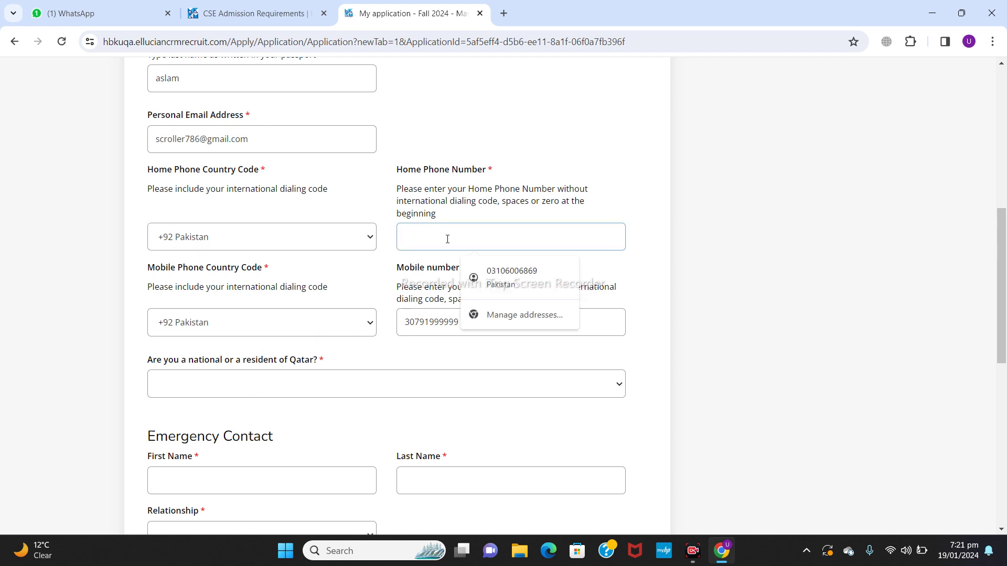
{"action": "left_click", "coordinate": [505, 279]}
{"action": "left_click", "coordinate": [411, 239]}
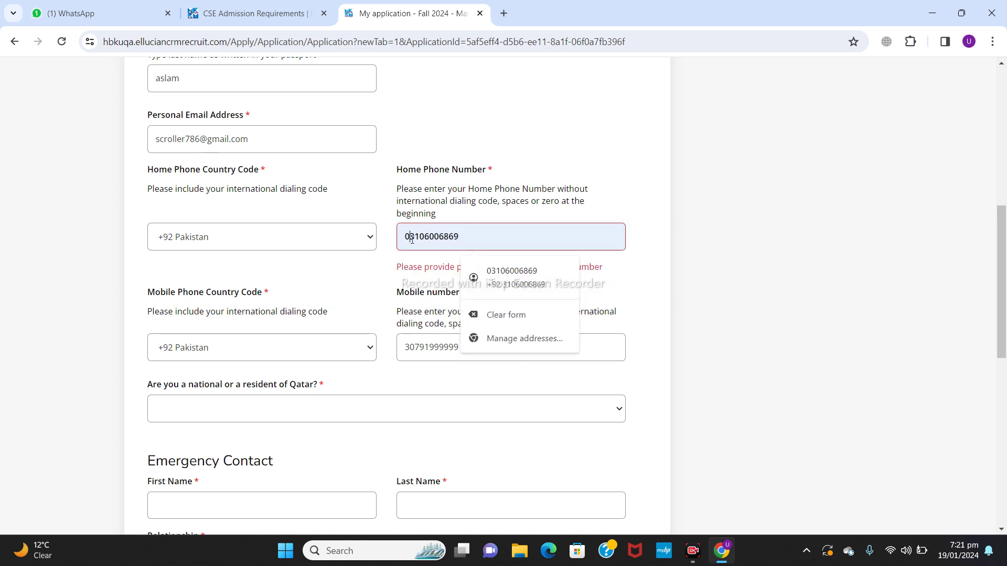
{"action": "key", "text": "BackSpace"}
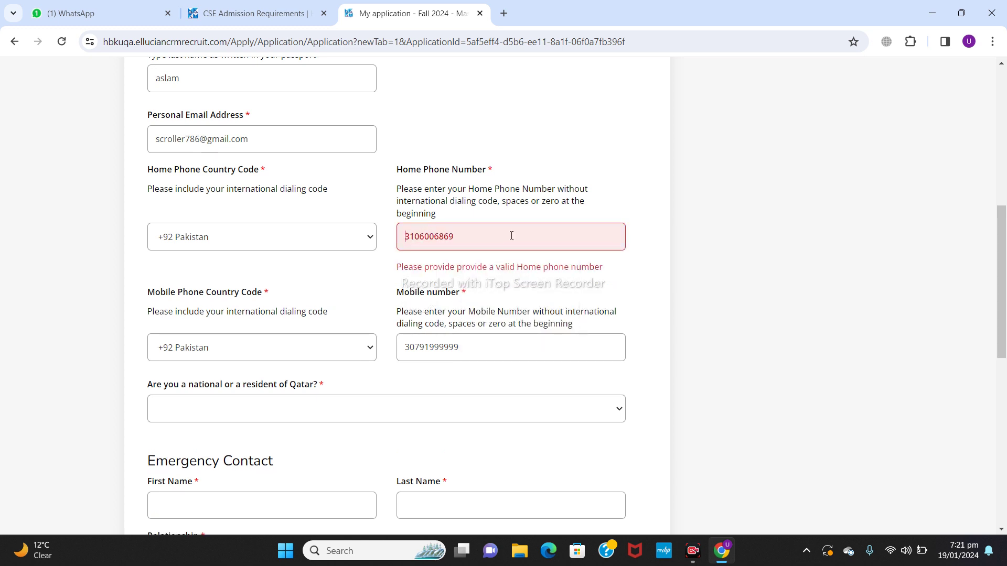
{"action": "left_click", "coordinate": [511, 235]}
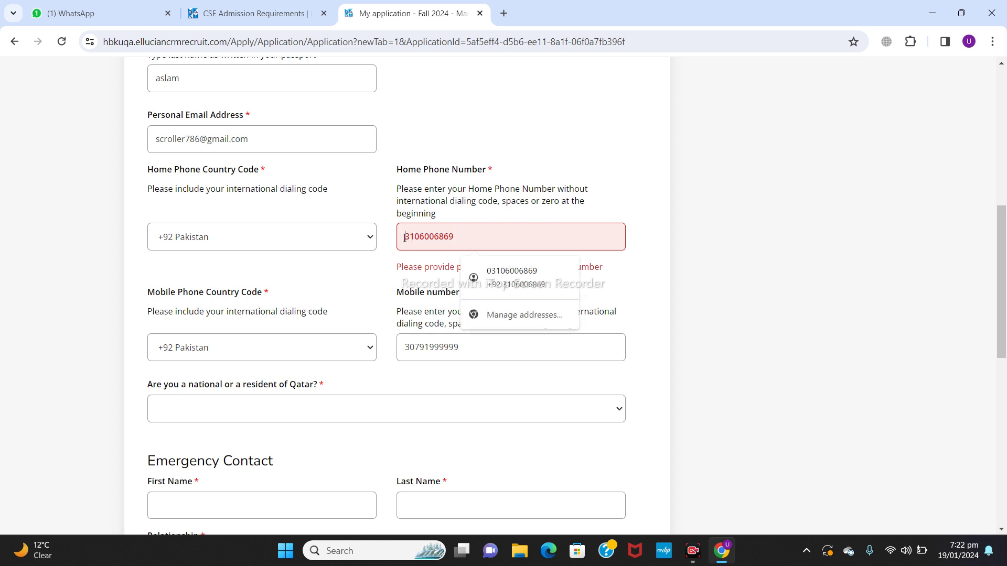
Step: Keep +92 Pakistan as the mobile phone country code
{"action": "left_click", "coordinate": [321, 352]}
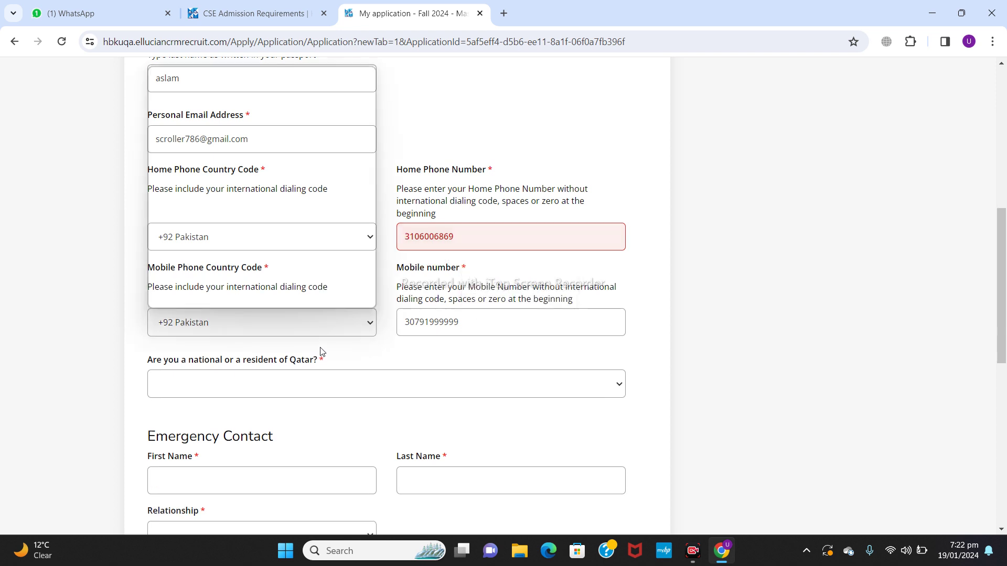
{"action": "left_click", "coordinate": [495, 329]}
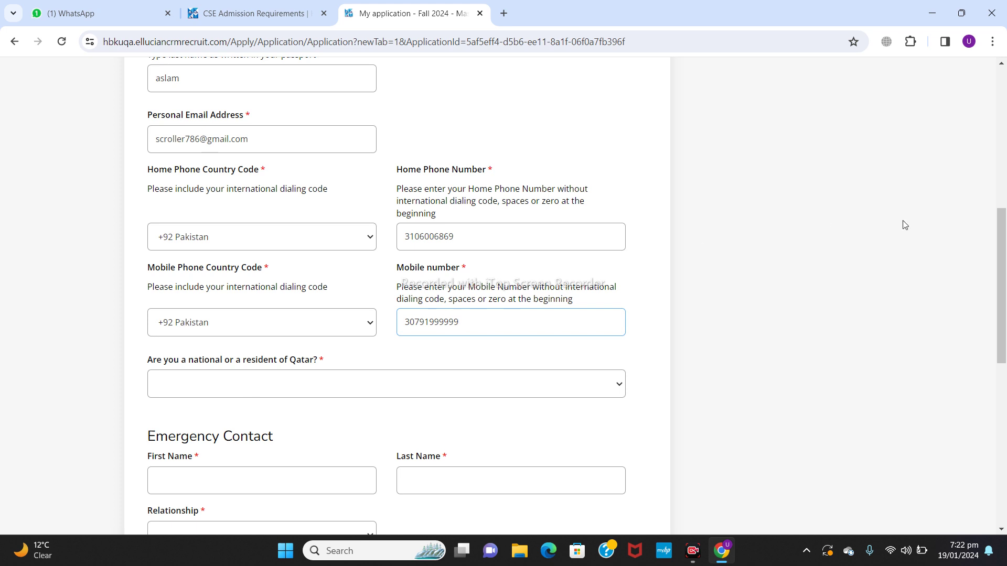
{"action": "scroll", "coordinate": [1005, 250], "scroll_direction": "down", "scroll_amount": 2}
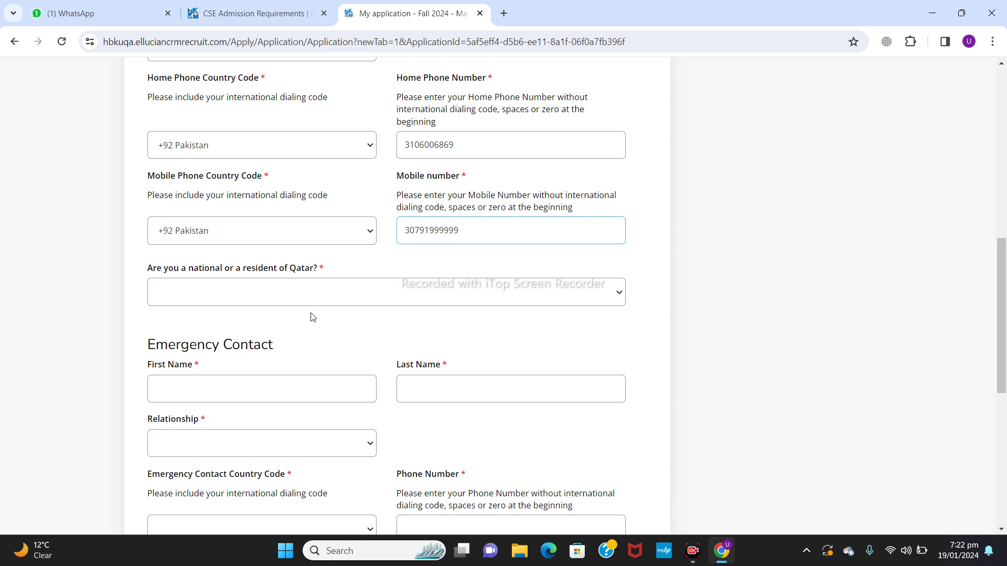
Step: Answer No to the Qatar national or resident question
{"action": "left_click", "coordinate": [352, 294]}
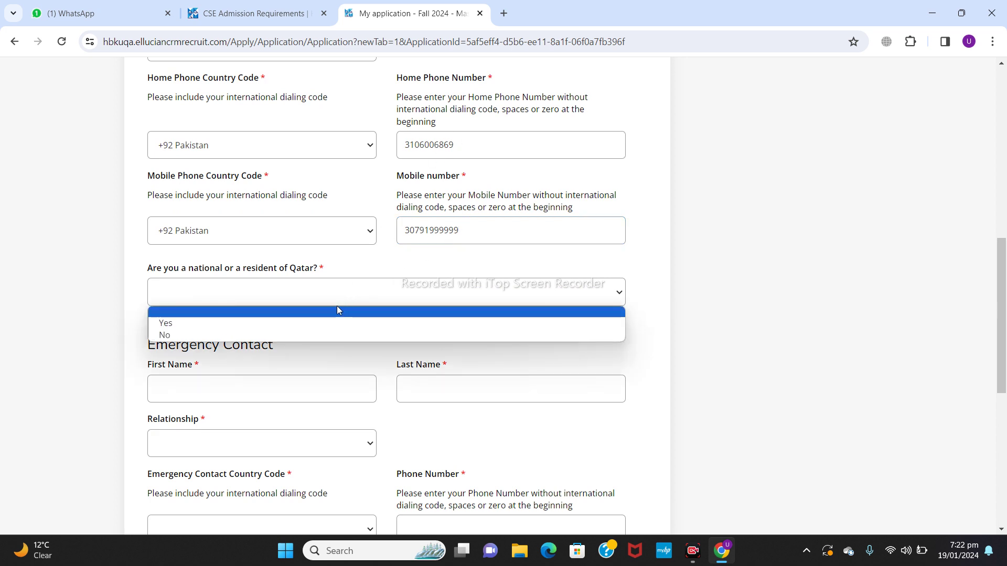
{"action": "left_click", "coordinate": [233, 335]}
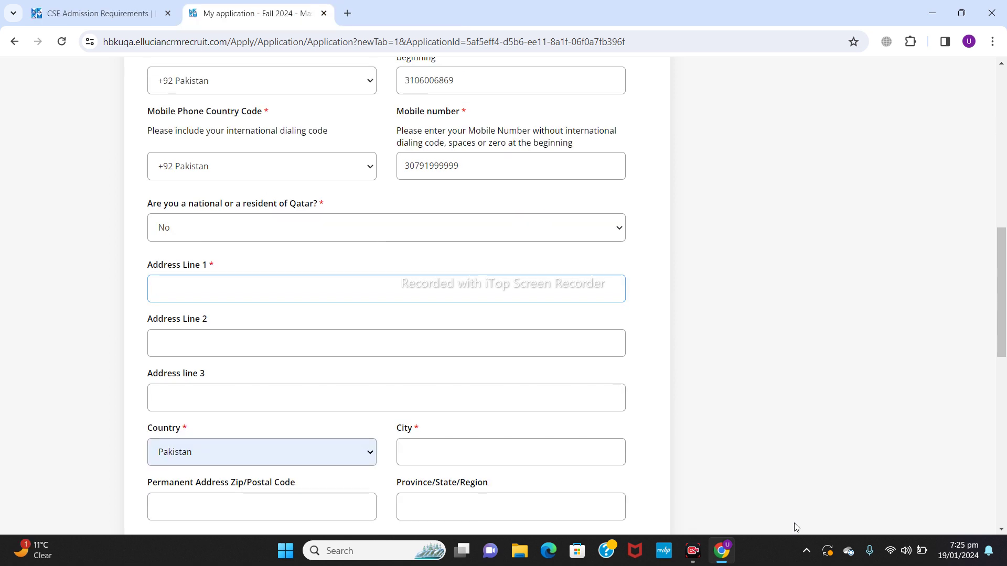
{"action": "key", "text": "Tab"}
Step: Autofill the permanent address and strip slashes, commas and periods from Address Line 1
{"action": "left_click", "coordinate": [285, 289]}
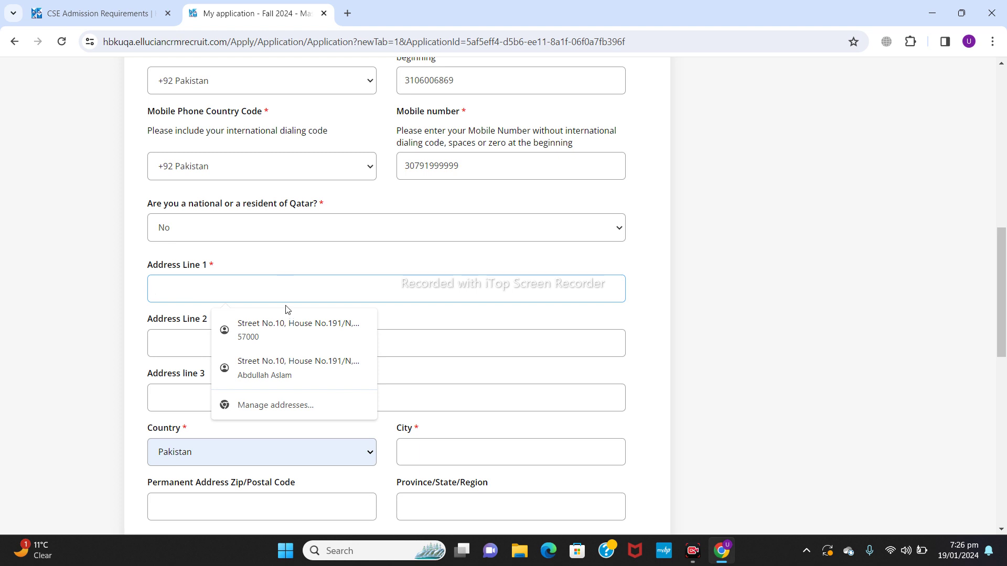
{"action": "left_click", "coordinate": [285, 315]}
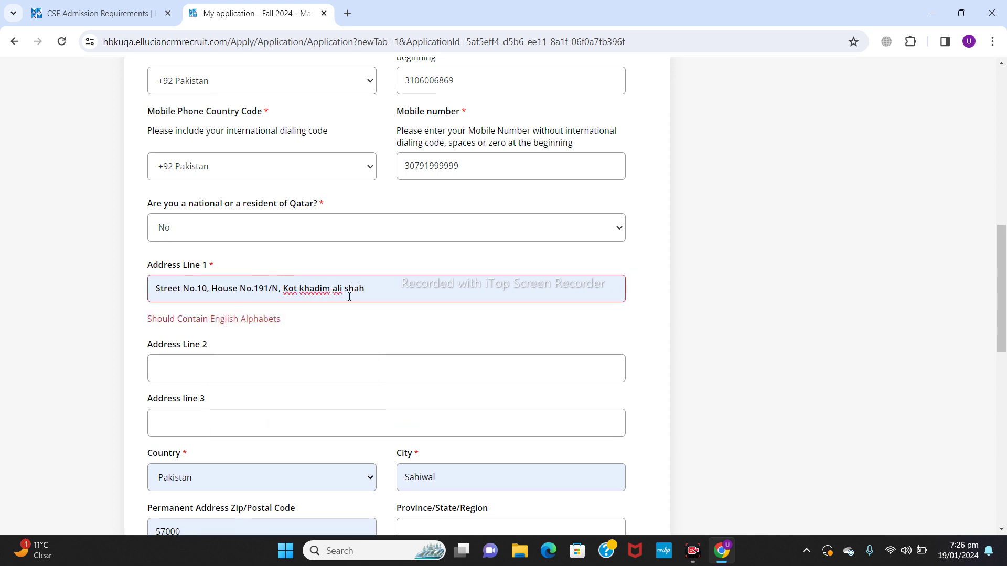
{"action": "left_click", "coordinate": [271, 290]}
{"action": "key", "text": "BackSpace"}
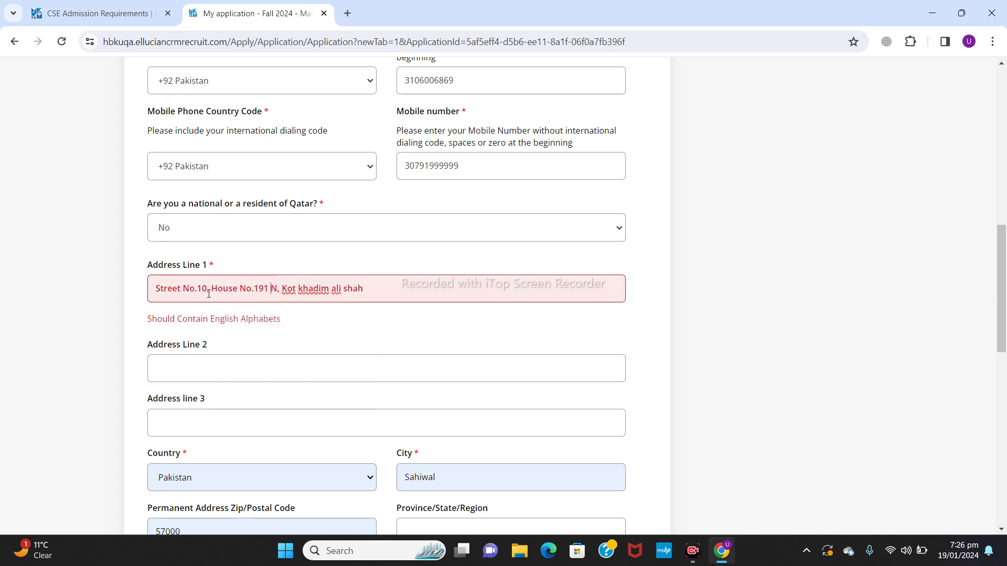
{"action": "left_click", "coordinate": [430, 289]}
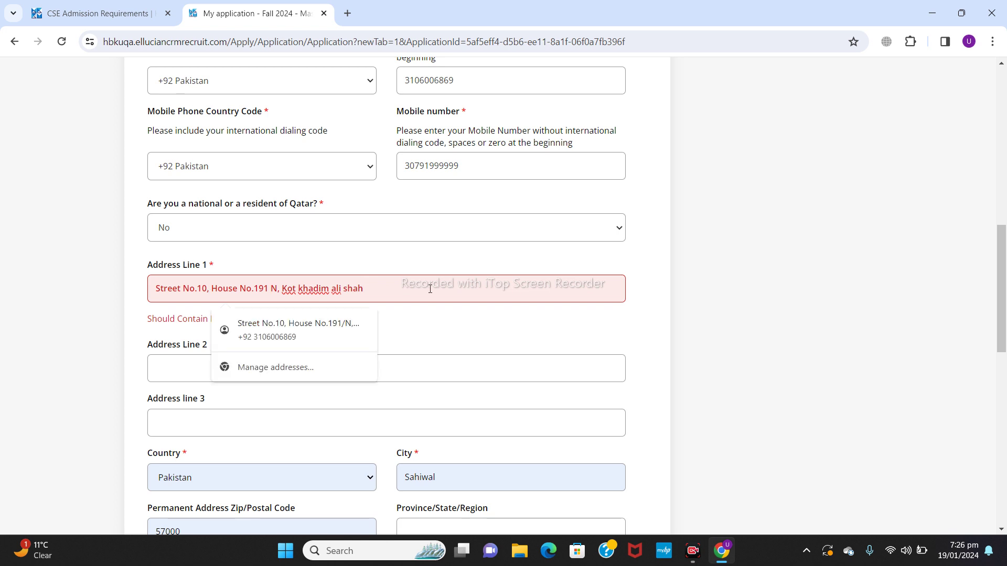
{"action": "left_click", "coordinate": [450, 370]}
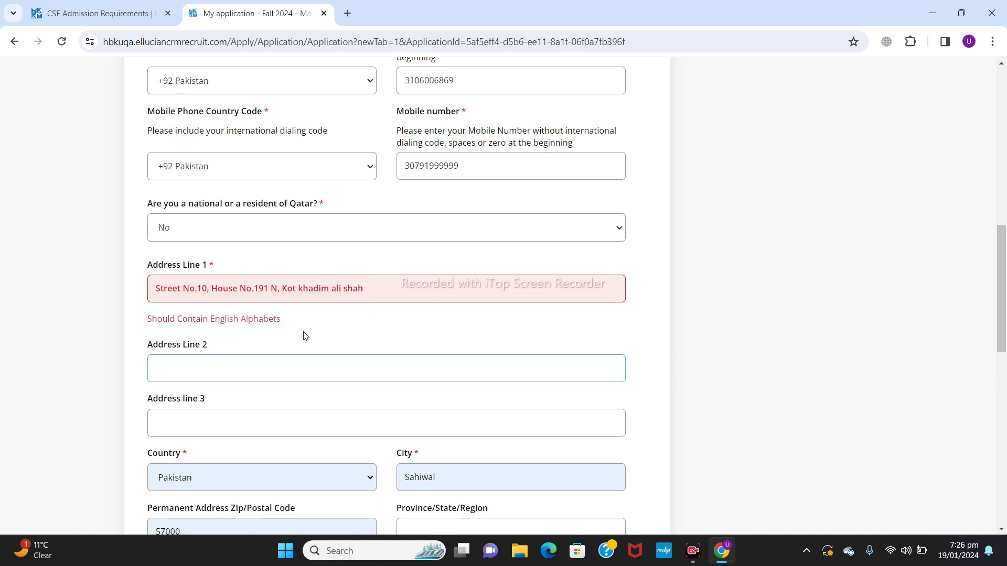
{"action": "left_click", "coordinate": [269, 288]}
{"action": "key", "text": "BackSpace"}
{"action": "key", "text": "BackSpace"}
{"action": "key", "text": "BackSpace"}
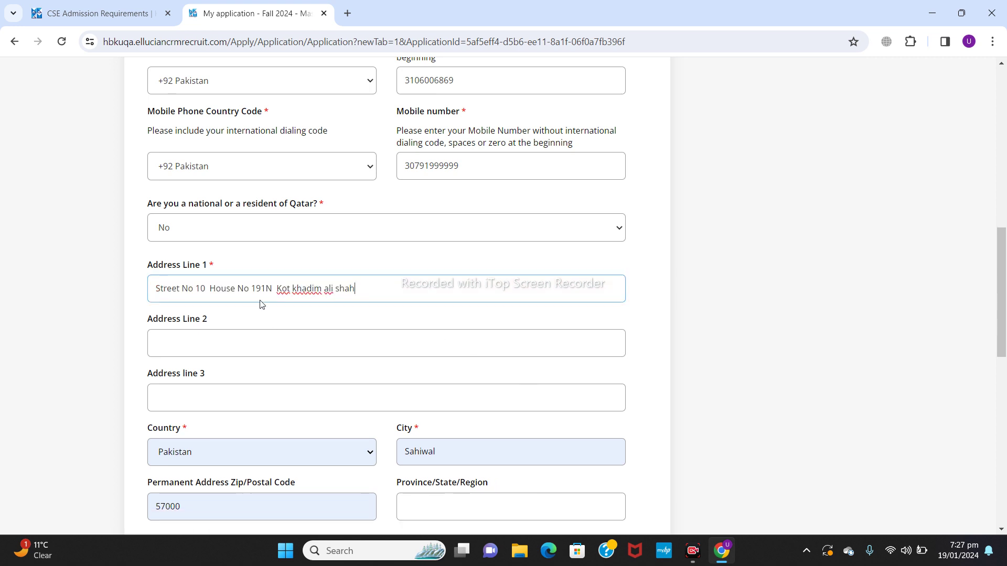
{"action": "left_click", "coordinate": [208, 289]}
{"action": "left_click", "coordinate": [197, 291]}
{"action": "left_click_drag", "start_coordinate": [1004, 262], "coordinate": [1005, 332]}
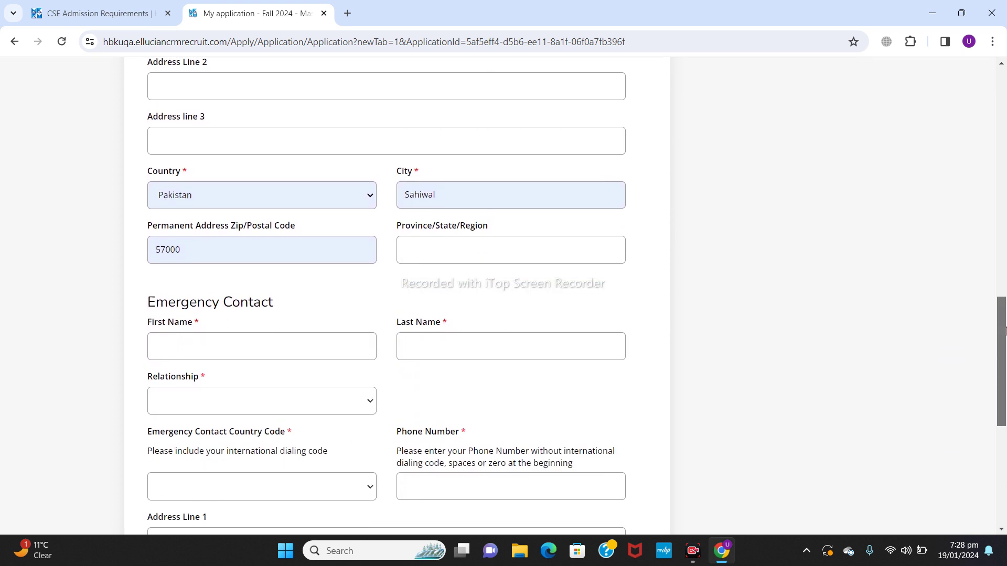
Step: Set the permanent address Province/State/Region to the saved value Punjab
{"action": "left_click", "coordinate": [496, 189]}
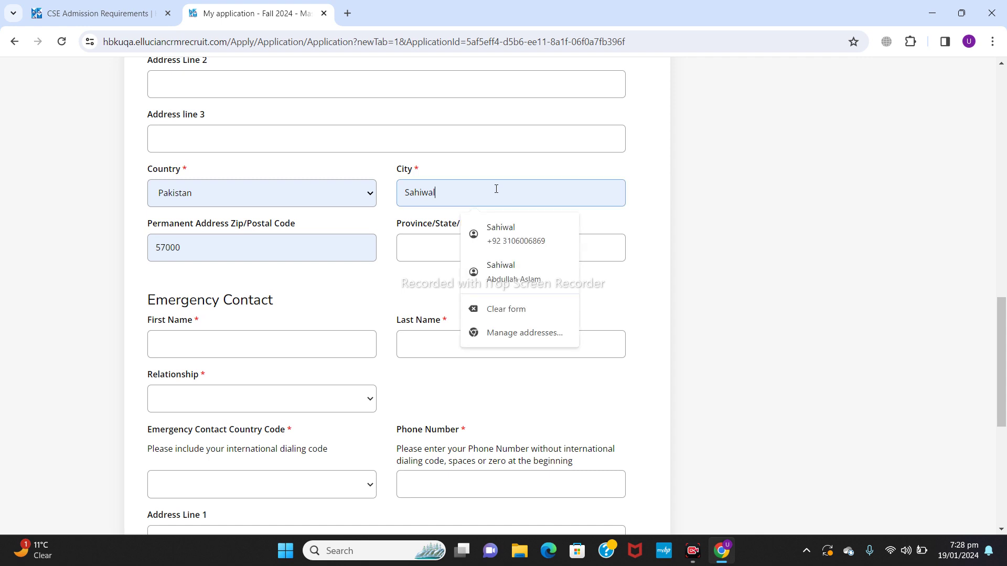
{"action": "left_click", "coordinate": [304, 254]}
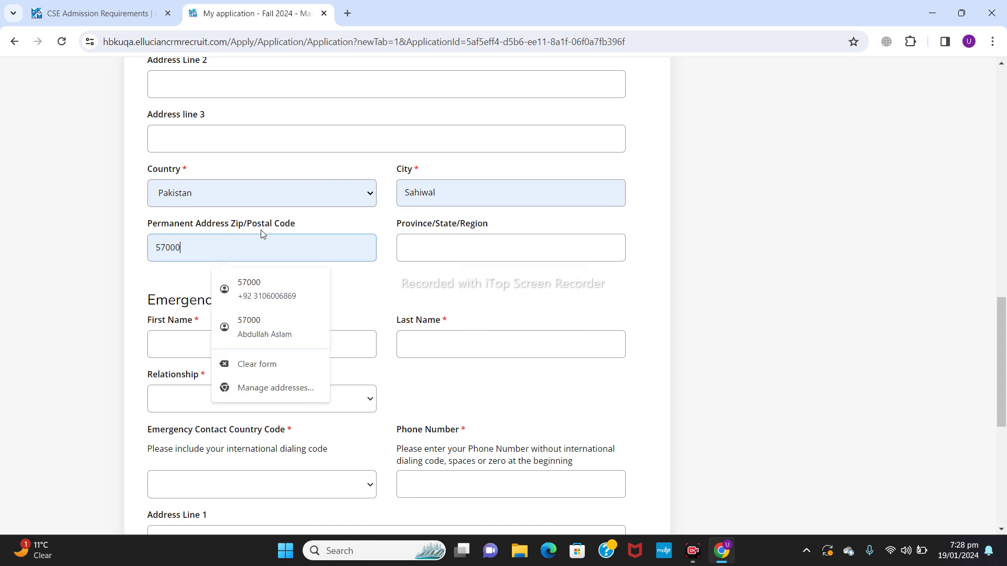
{"action": "left_click", "coordinate": [439, 244]}
{"action": "left_click", "coordinate": [514, 289]}
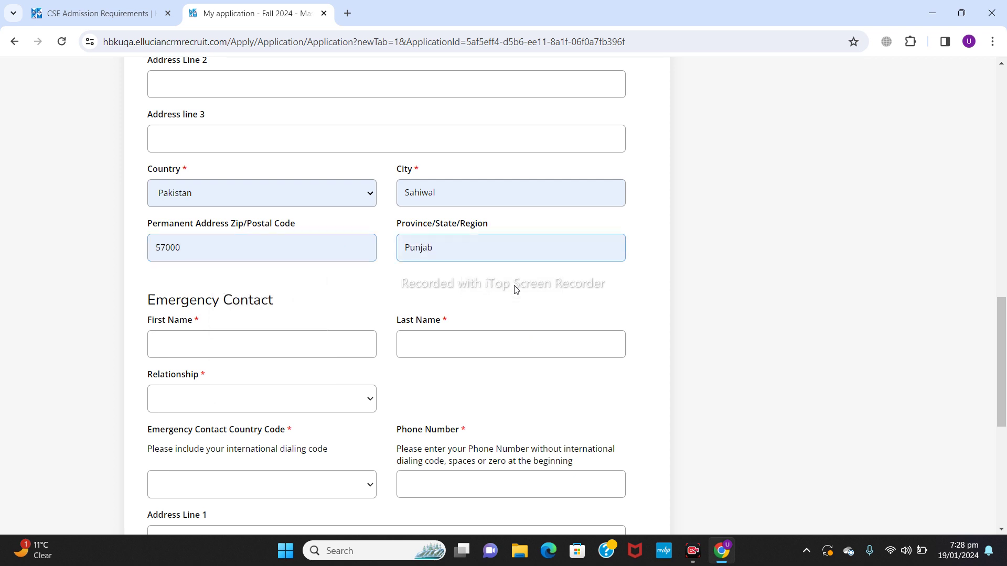
{"action": "left_click", "coordinate": [239, 350]}
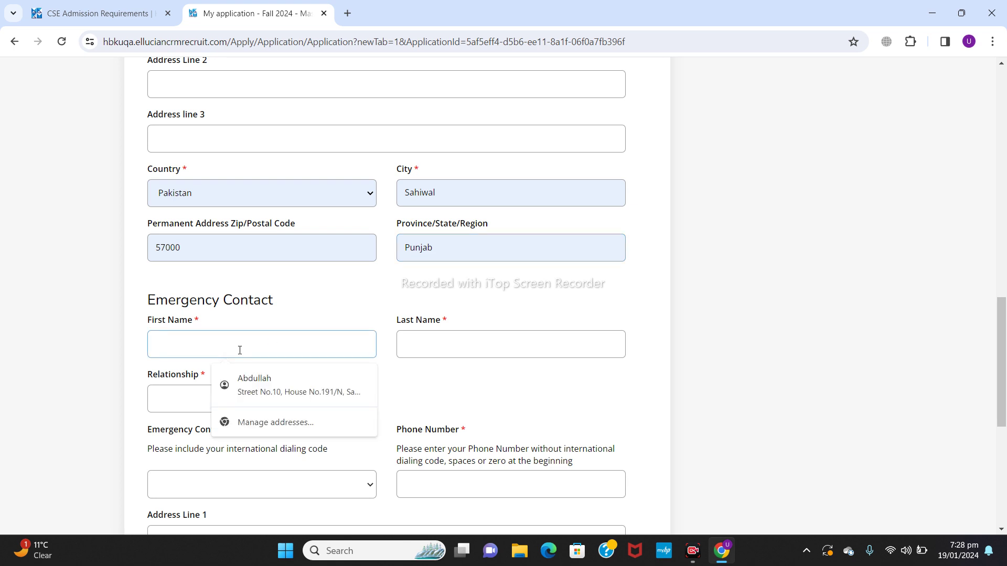
Step: Fill the emergency contact's name from autofill and set relationship to Sibling
{"action": "left_click", "coordinate": [264, 377]}
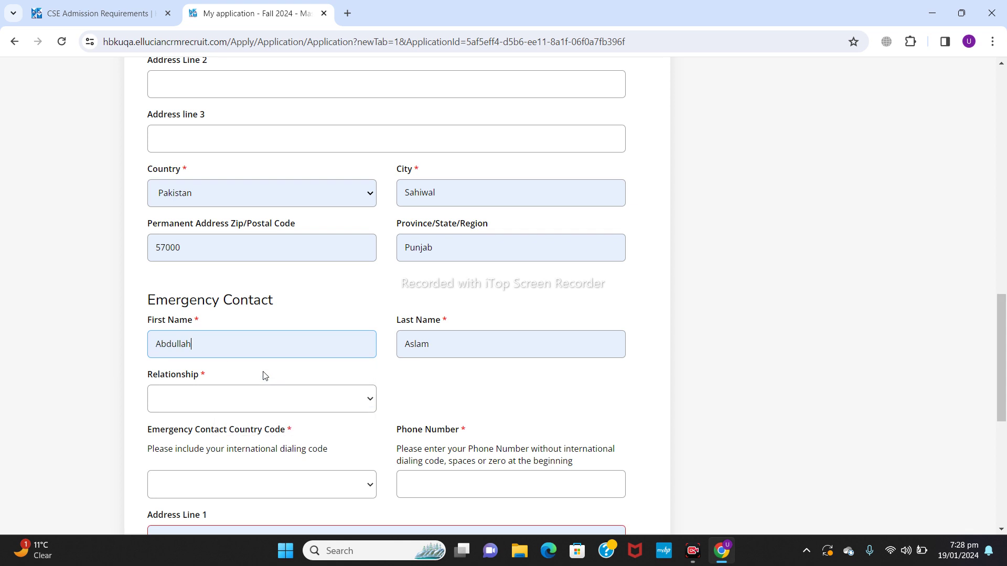
{"action": "left_click_drag", "start_coordinate": [1002, 367], "coordinate": [1004, 412]}
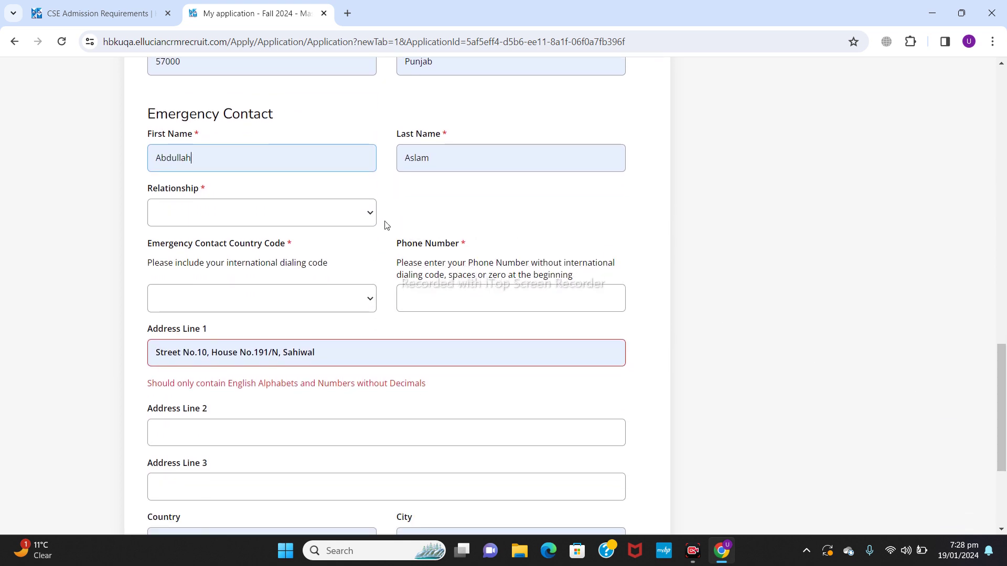
{"action": "left_click", "coordinate": [360, 224]}
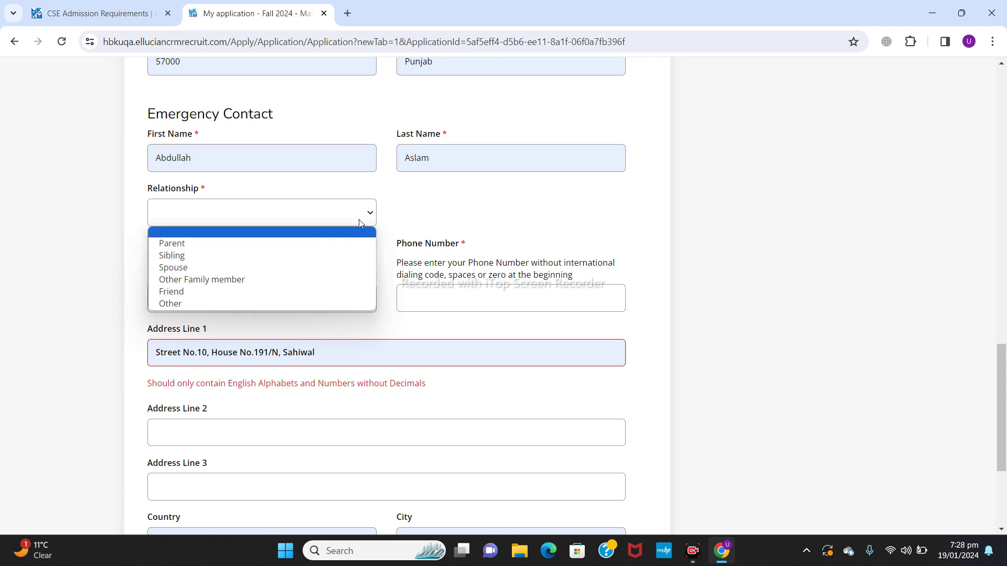
{"action": "left_click", "coordinate": [245, 255]}
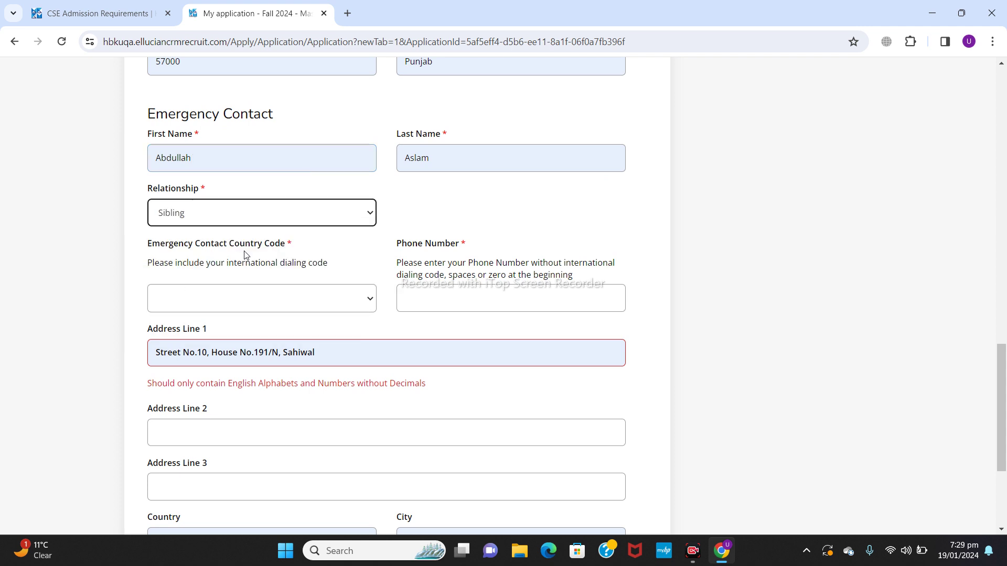
Step: Give the emergency contact country code +92 Pakistan and enter their phone number
{"action": "left_click", "coordinate": [236, 302]}
{"action": "left_click", "coordinate": [371, 279]}
{"action": "scroll", "coordinate": [367, 250], "scroll_direction": "down", "scroll_amount": 20}
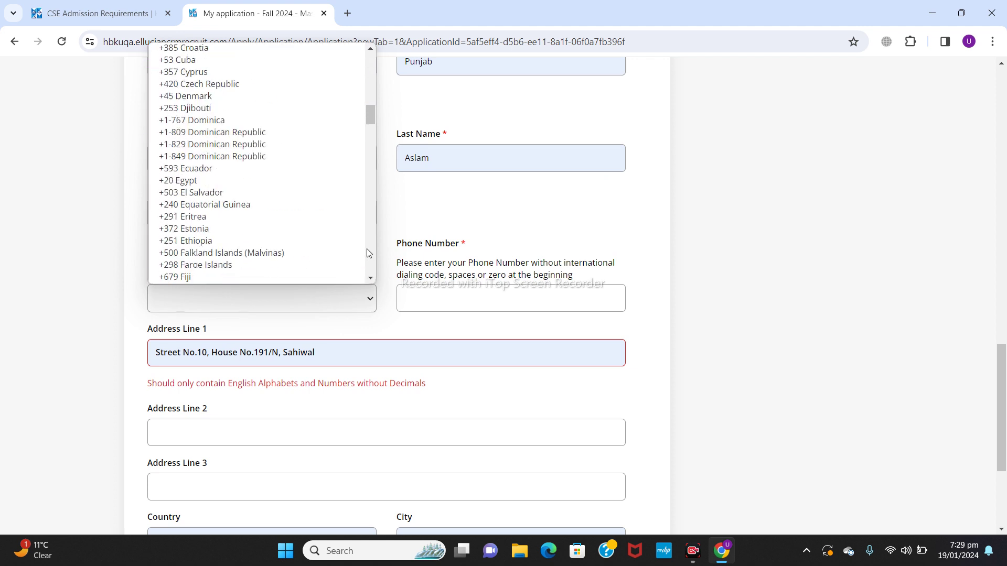
{"action": "scroll", "coordinate": [367, 249], "scroll_direction": "down", "scroll_amount": 10}
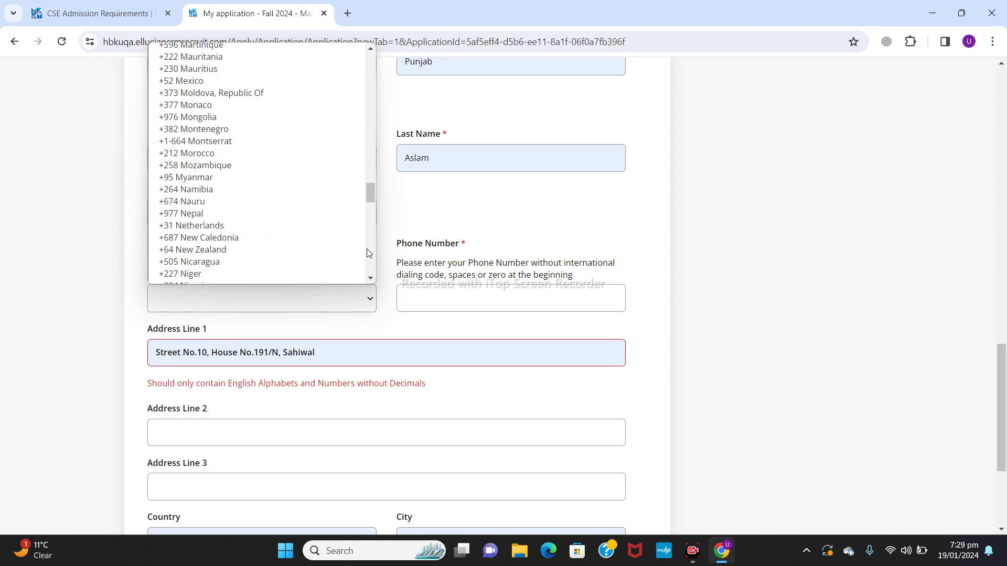
{"action": "left_click", "coordinate": [256, 250]}
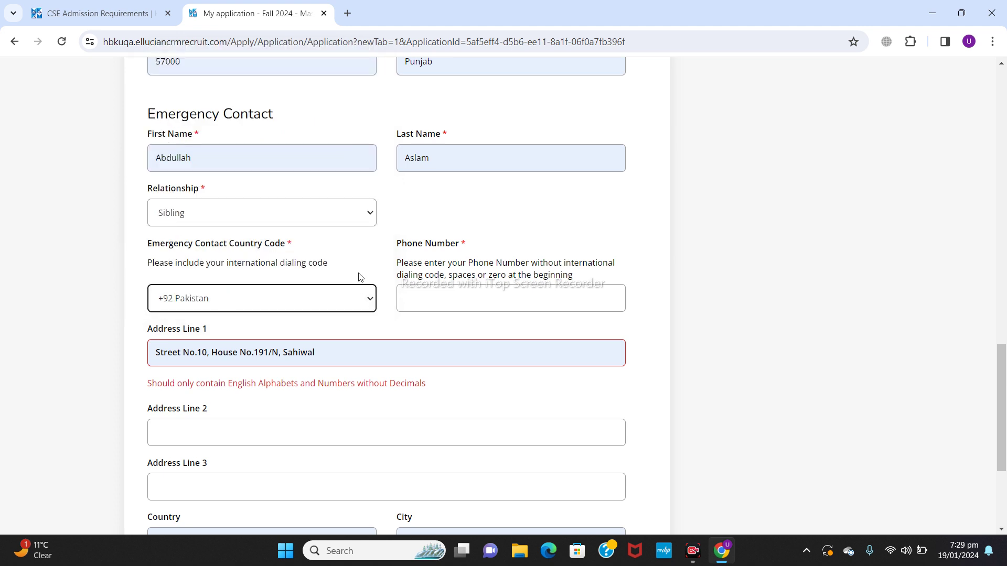
{"action": "left_click", "coordinate": [420, 298]}
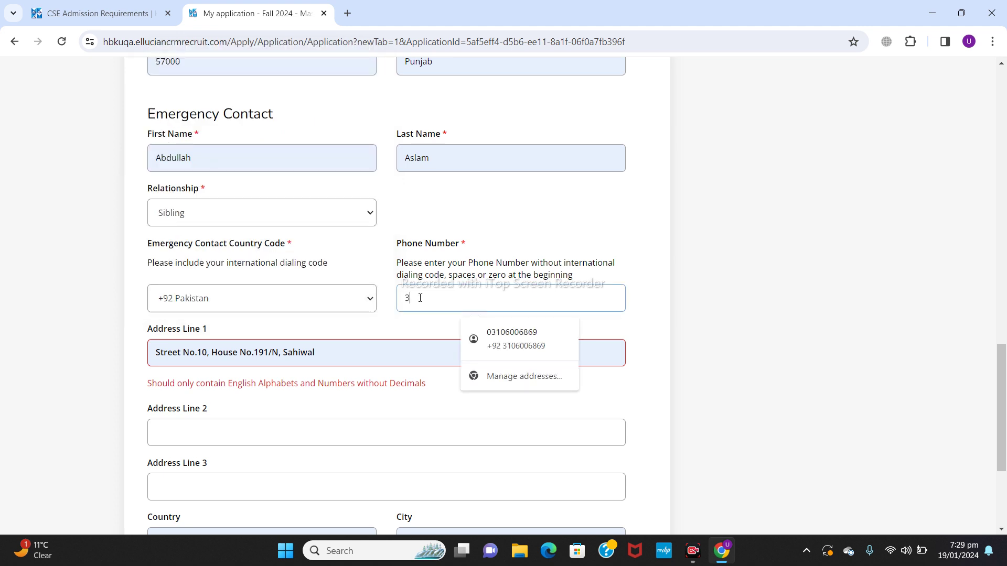
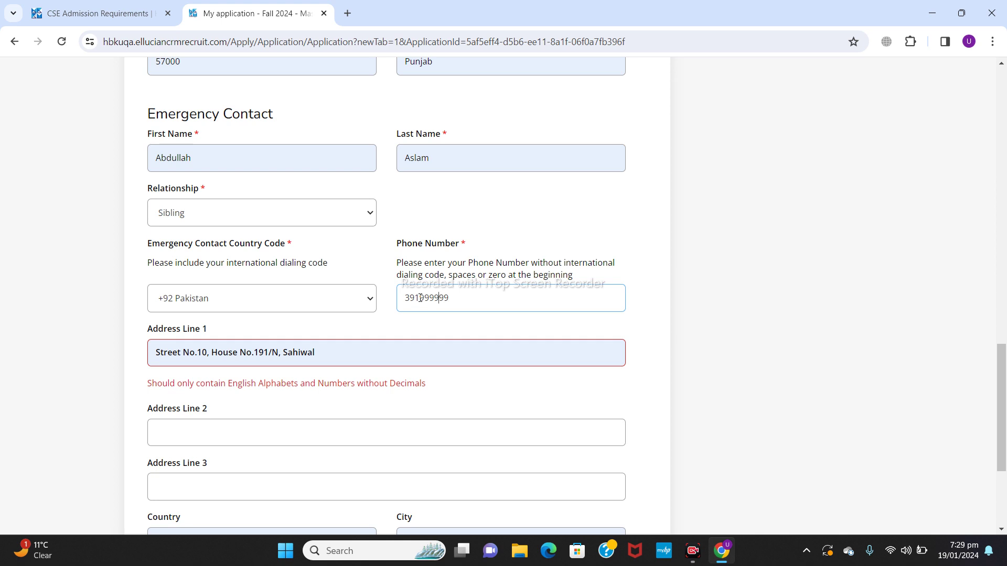
Step: Remove the periods, slash and commas from the emergency contact's Address Line 1
{"action": "left_click", "coordinate": [437, 348]}
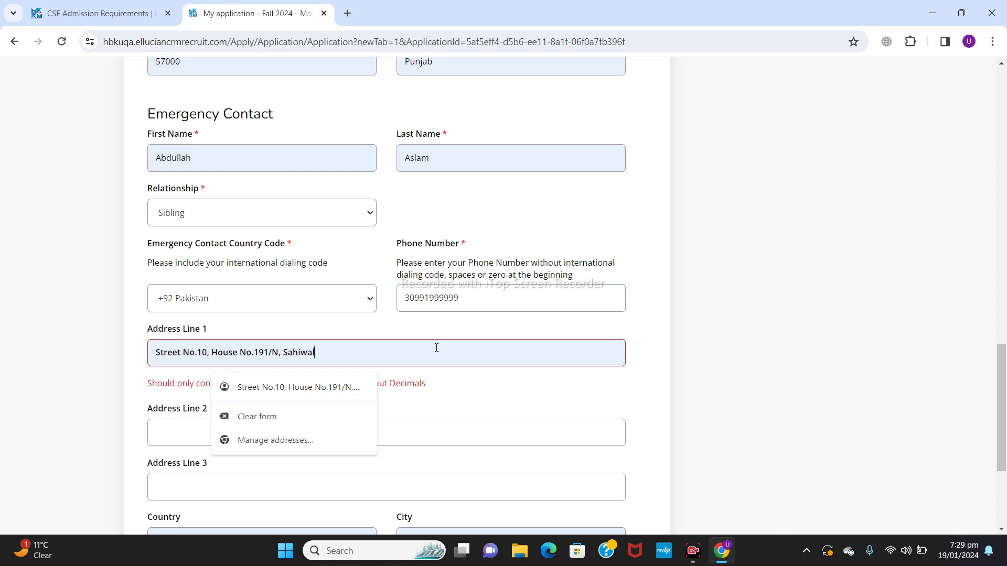
{"action": "left_click", "coordinate": [255, 355]}
{"action": "key", "text": "BackSpace"}
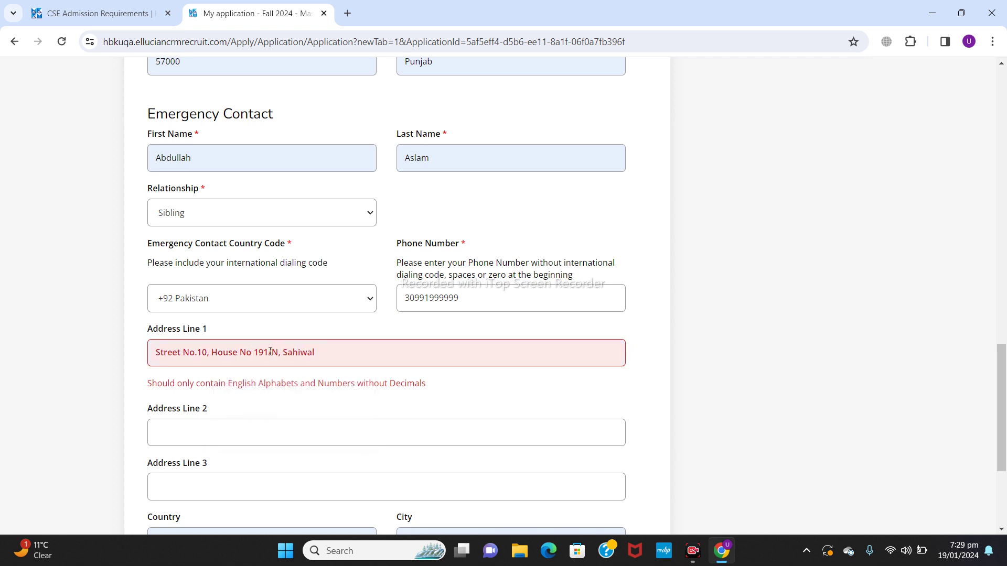
{"action": "left_click", "coordinate": [271, 352]}
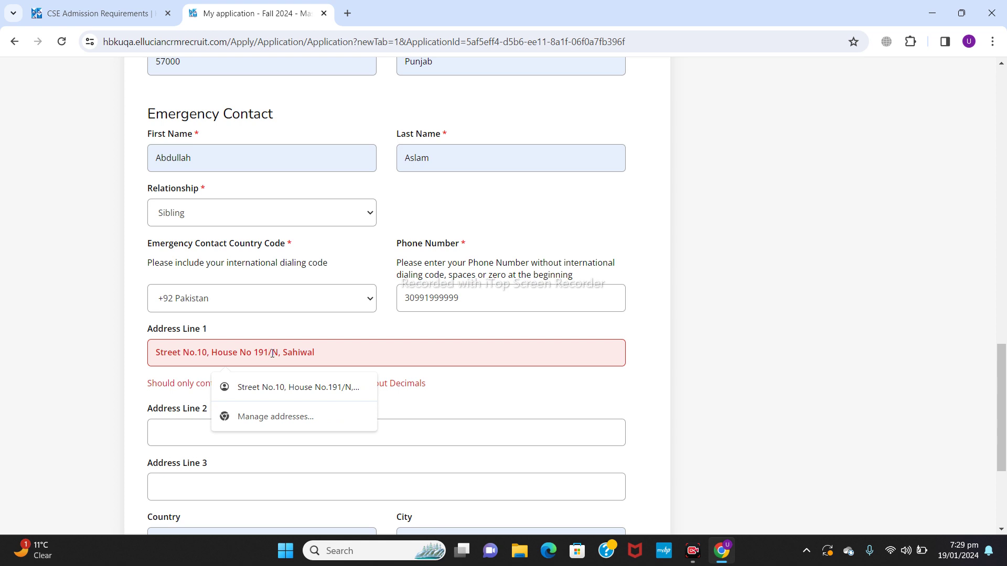
{"action": "key", "text": "BackSpace"}
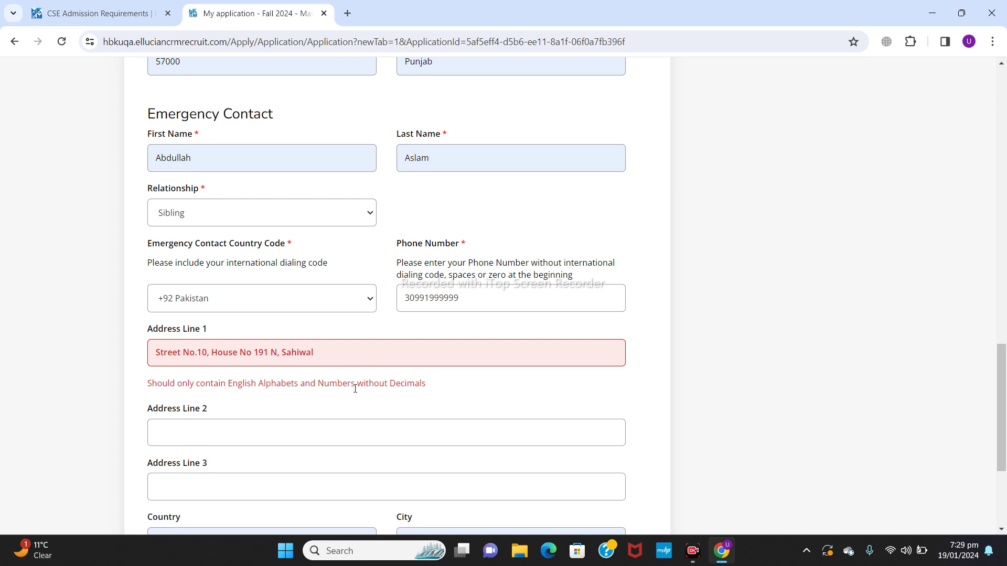
{"action": "left_click", "coordinate": [282, 355]}
{"action": "key", "text": "BackSpace"}
{"action": "key", "text": "BackSpace"}
{"action": "left_click", "coordinate": [210, 353]}
{"action": "key", "text": "BackSpace"}
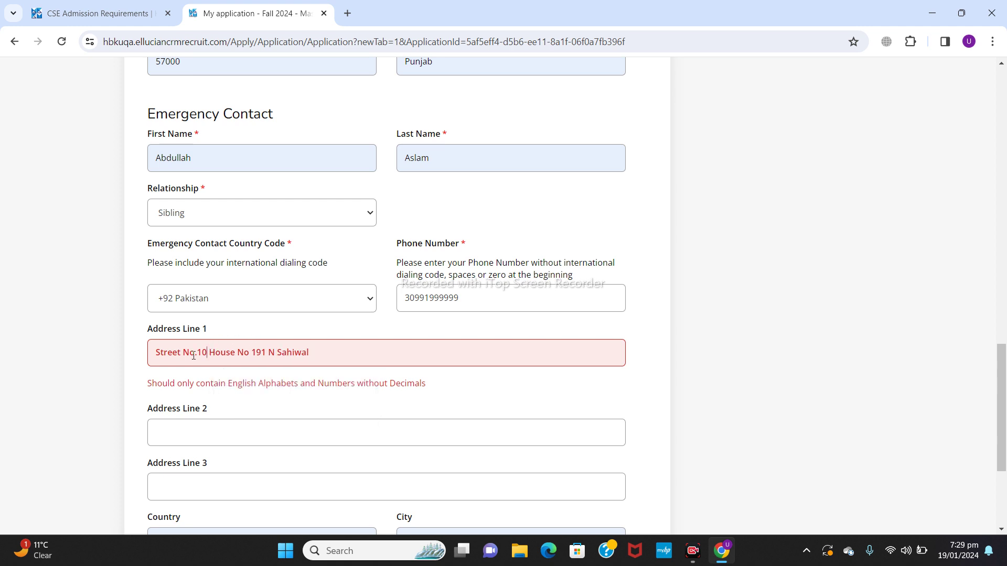
{"action": "left_click", "coordinate": [198, 355]}
{"action": "key", "text": "BackSpace"}
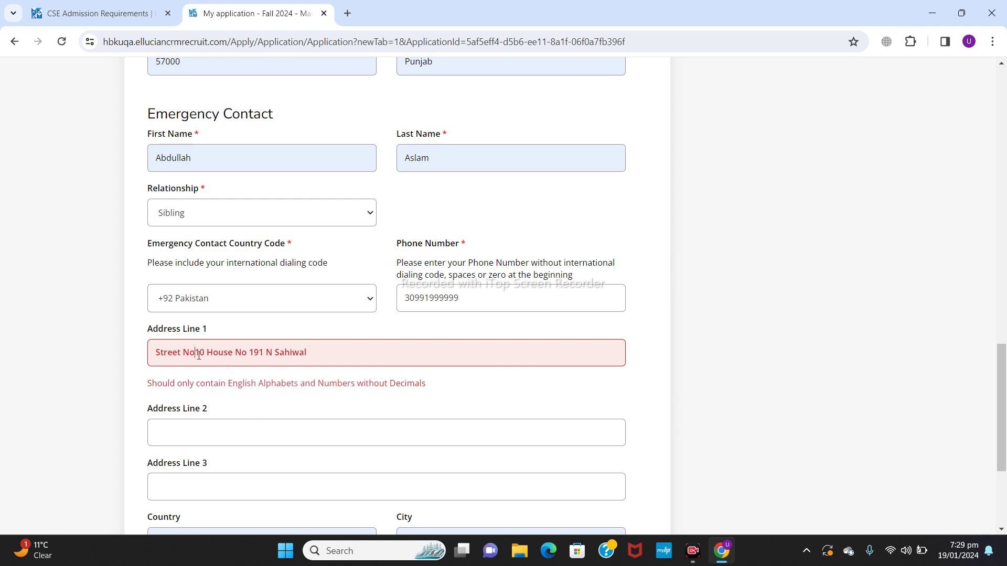
{"action": "left_click", "coordinate": [343, 349]}
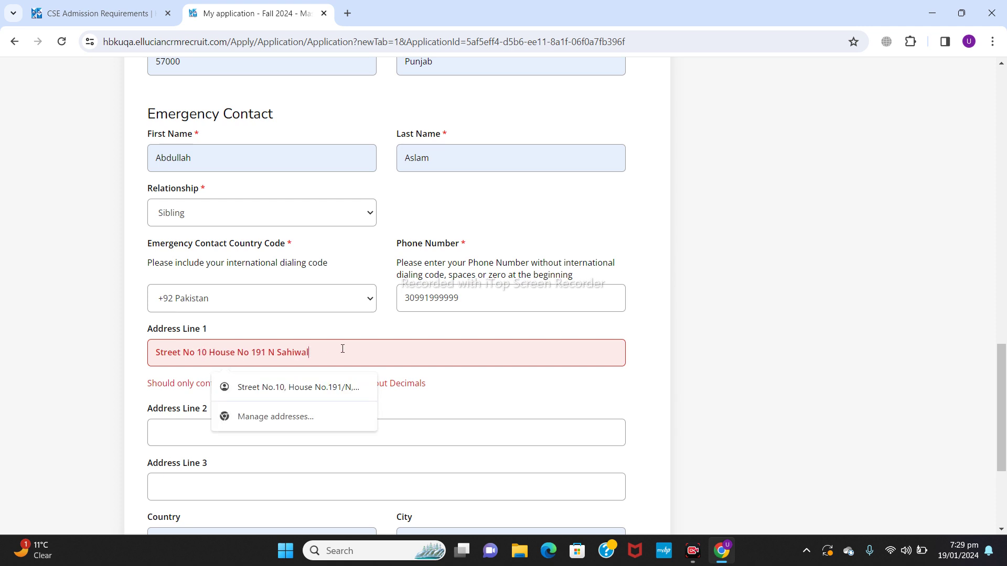
{"action": "left_click", "coordinate": [431, 429]}
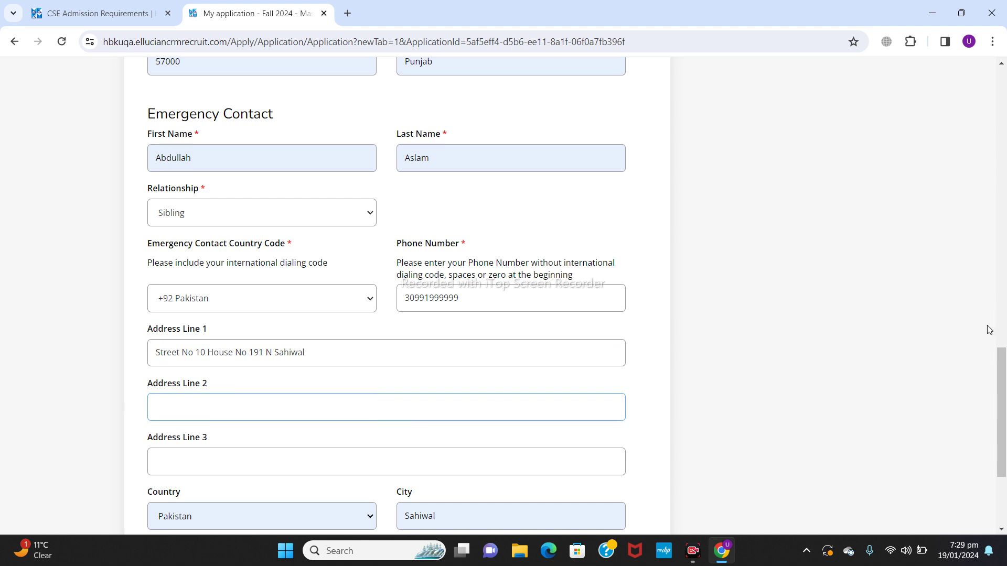
Step: Set the emergency contact's province to Punjab and save the section
{"action": "left_click_drag", "start_coordinate": [1002, 366], "coordinate": [1002, 415]}
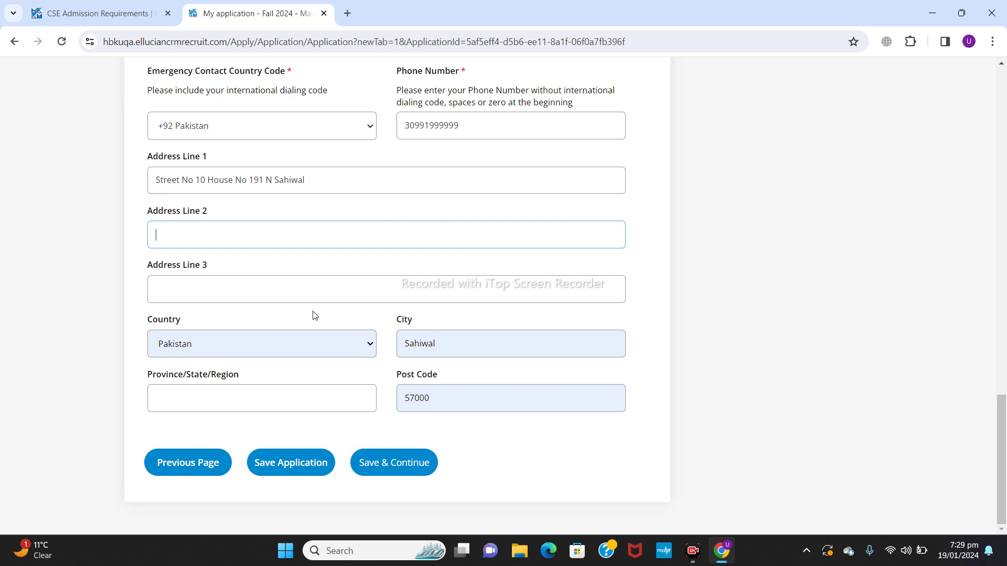
{"action": "left_click", "coordinate": [229, 398]}
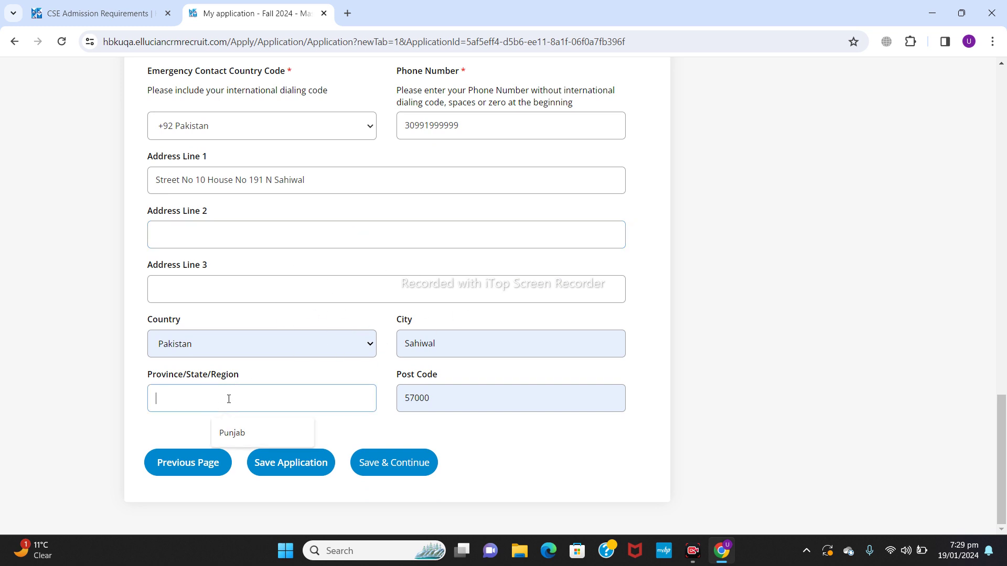
{"action": "left_click", "coordinate": [231, 433]}
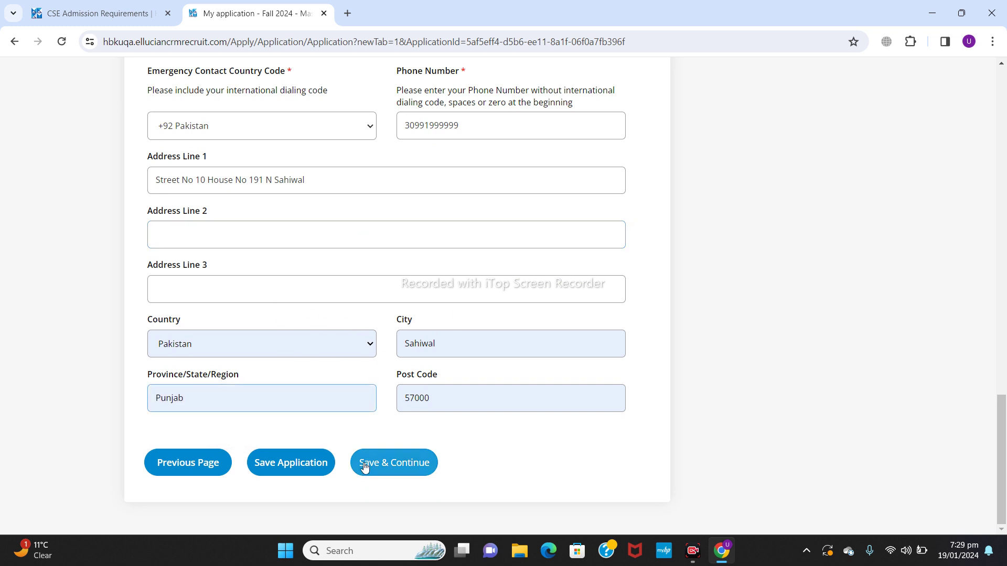
{"action": "left_click", "coordinate": [390, 468]}
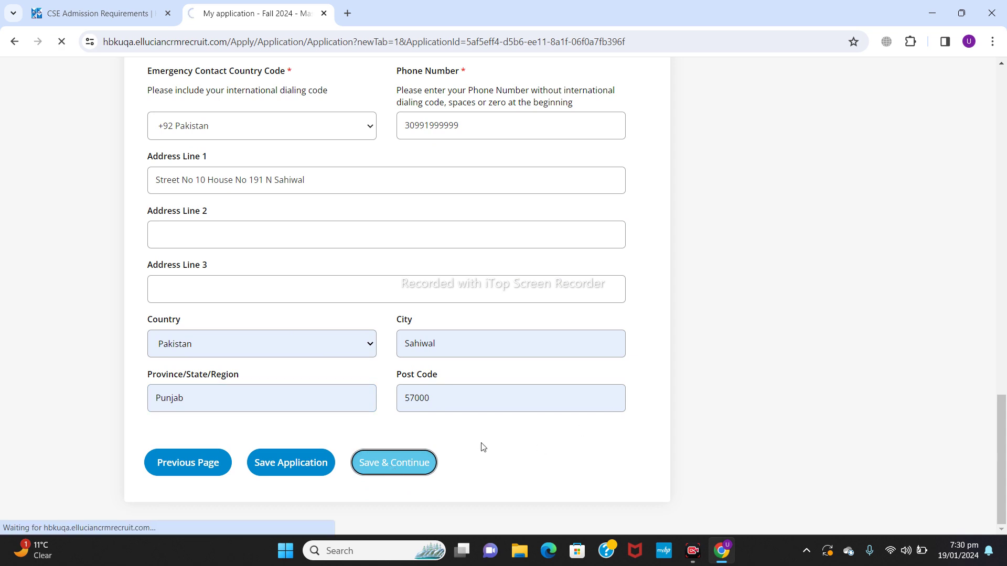
Step: Set gender Male, marital status Single, birth country Pakistan, and mother not Qatari
{"action": "left_click_drag", "start_coordinate": [1004, 180], "coordinate": [1004, 277]}
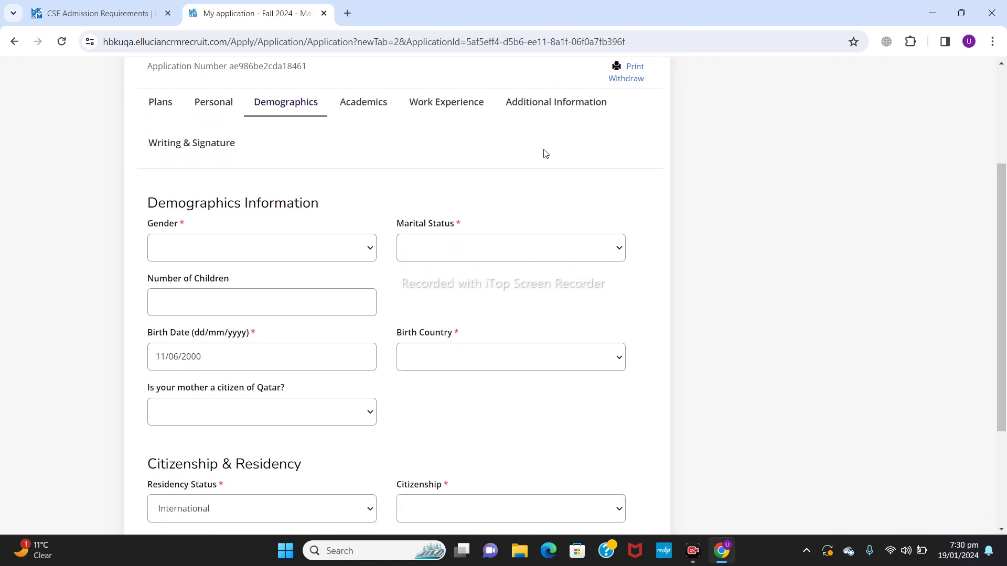
{"action": "left_click", "coordinate": [300, 253]}
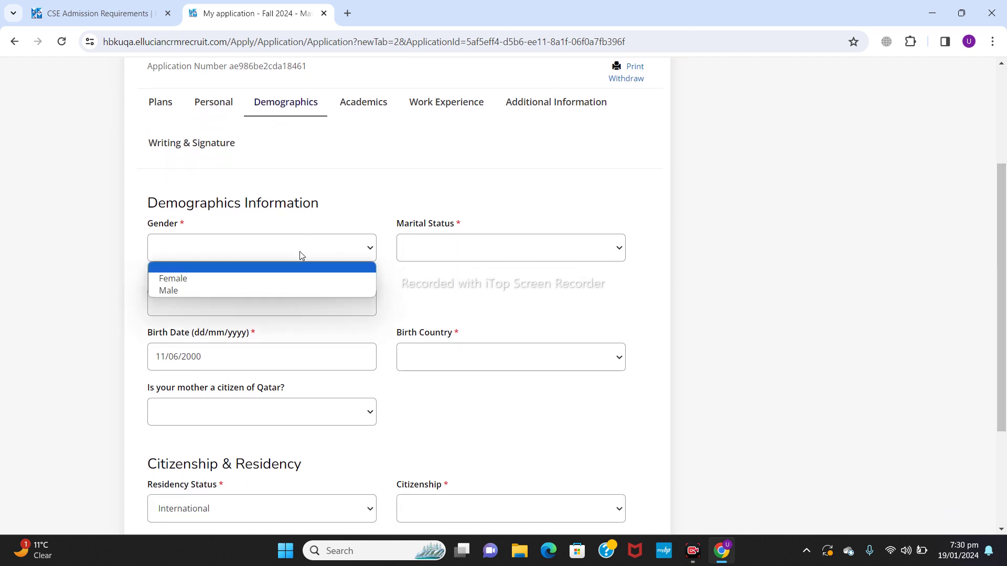
{"action": "left_click", "coordinate": [275, 292]}
{"action": "left_click", "coordinate": [468, 249]}
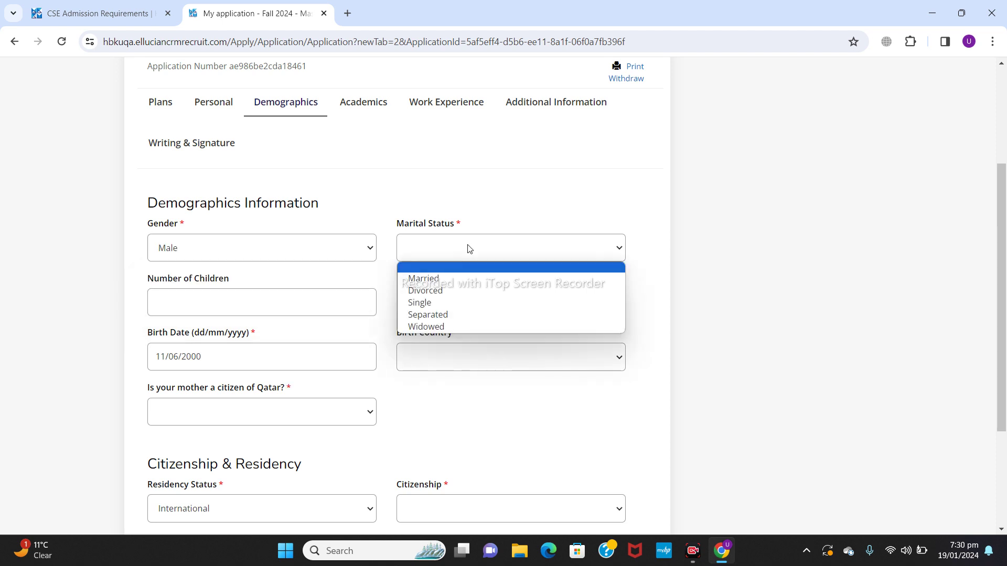
{"action": "left_click", "coordinate": [456, 305]}
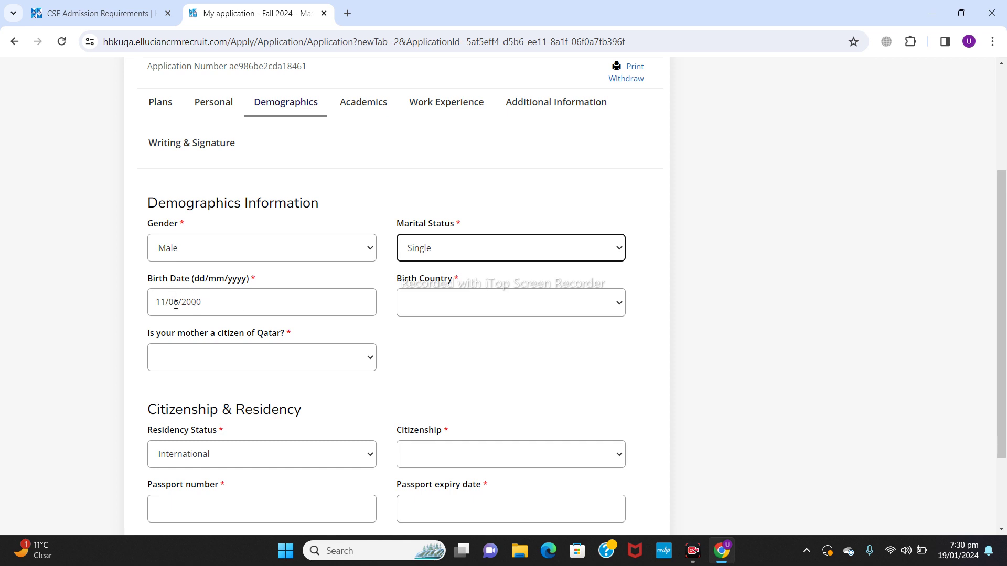
{"action": "left_click", "coordinate": [479, 302]}
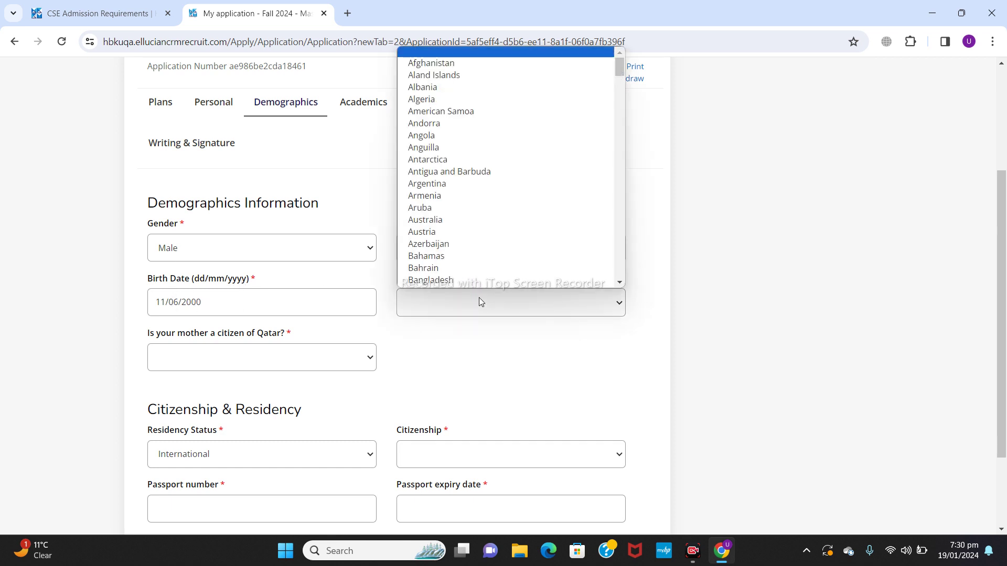
{"action": "type", "text": "pak"}
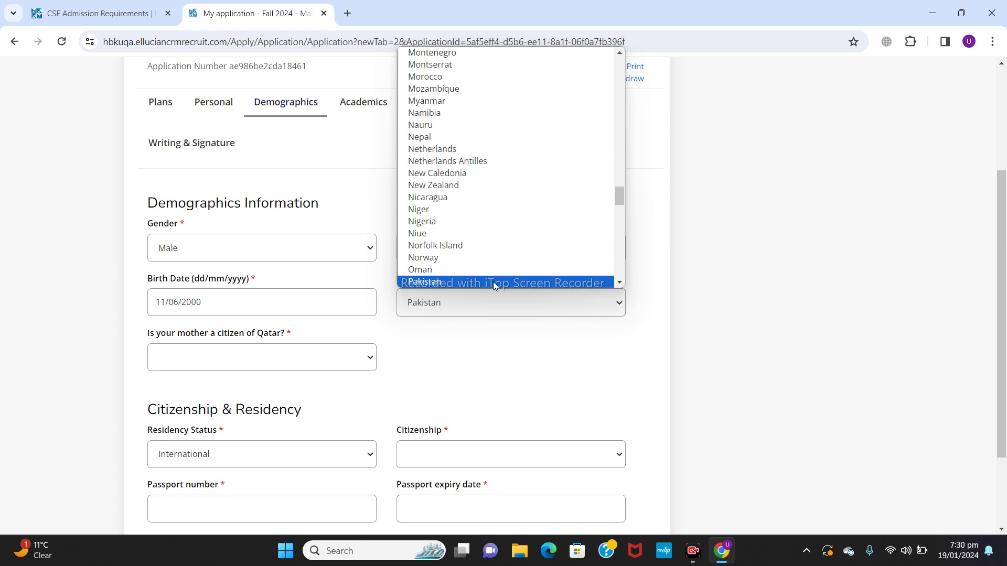
{"action": "left_click", "coordinate": [493, 281]}
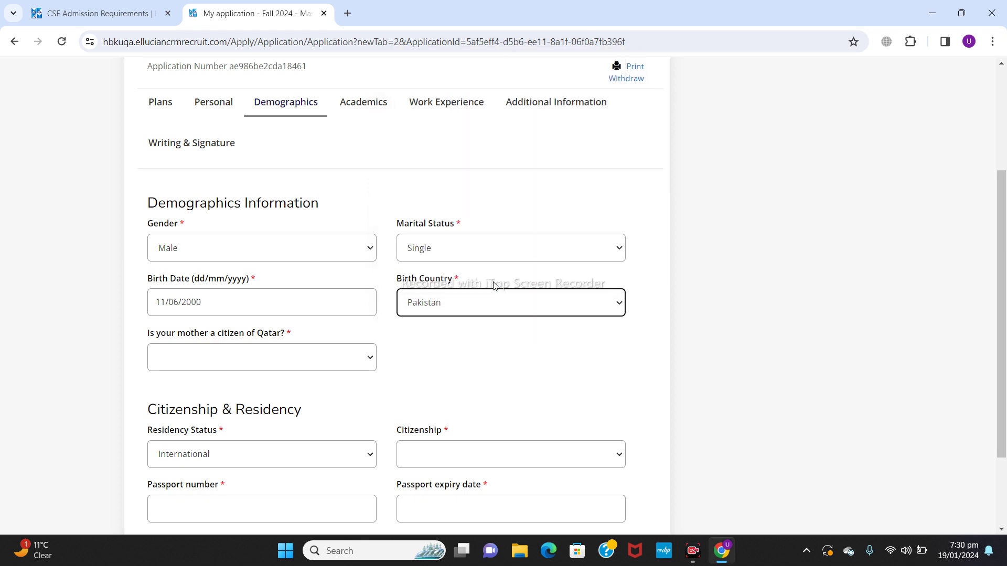
{"action": "left_click", "coordinate": [275, 362]}
{"action": "left_click", "coordinate": [233, 402]}
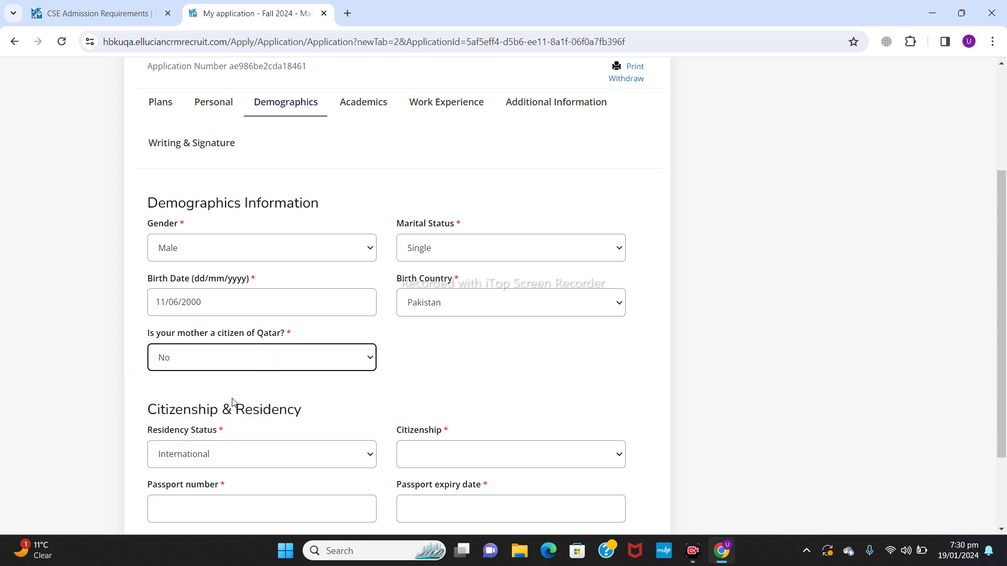
Step: Set residency International, citizenship Pakistan, the saved passport number, and expiry 07/07/2026
{"action": "scroll", "coordinate": [1004, 248], "scroll_direction": "down", "scroll_amount": 3}
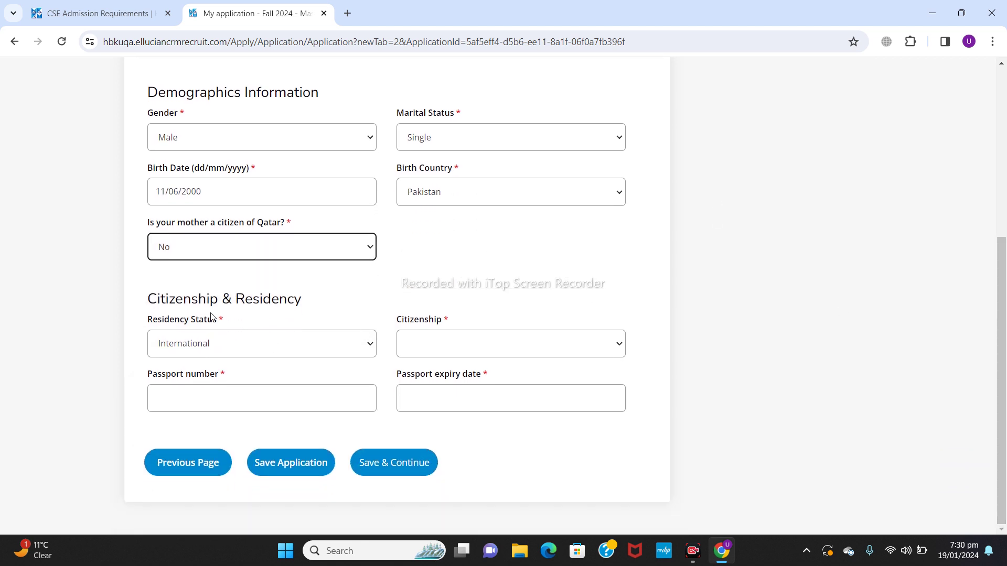
{"action": "left_click", "coordinate": [370, 344]}
{"action": "left_click", "coordinate": [252, 411]}
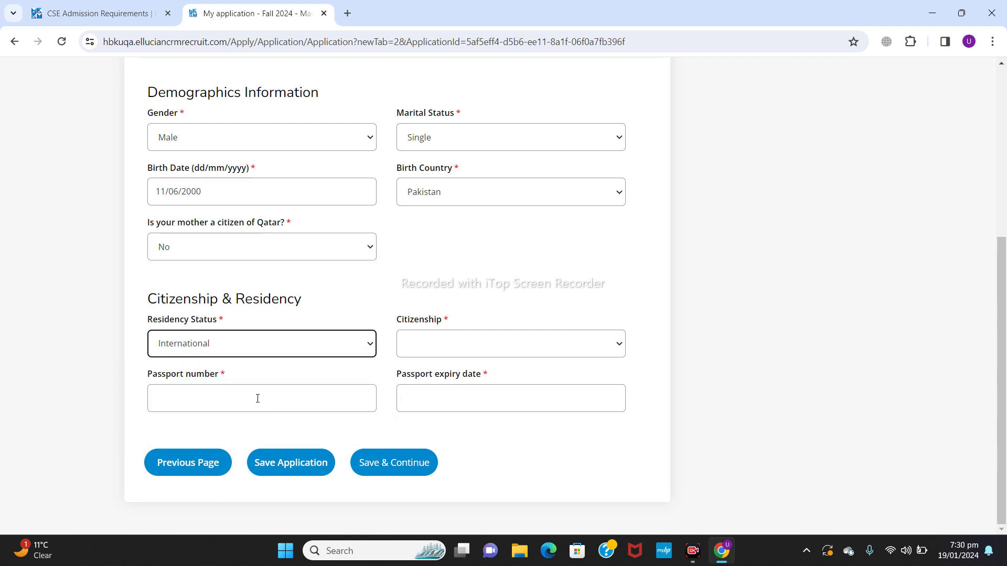
{"action": "left_click", "coordinate": [482, 340]}
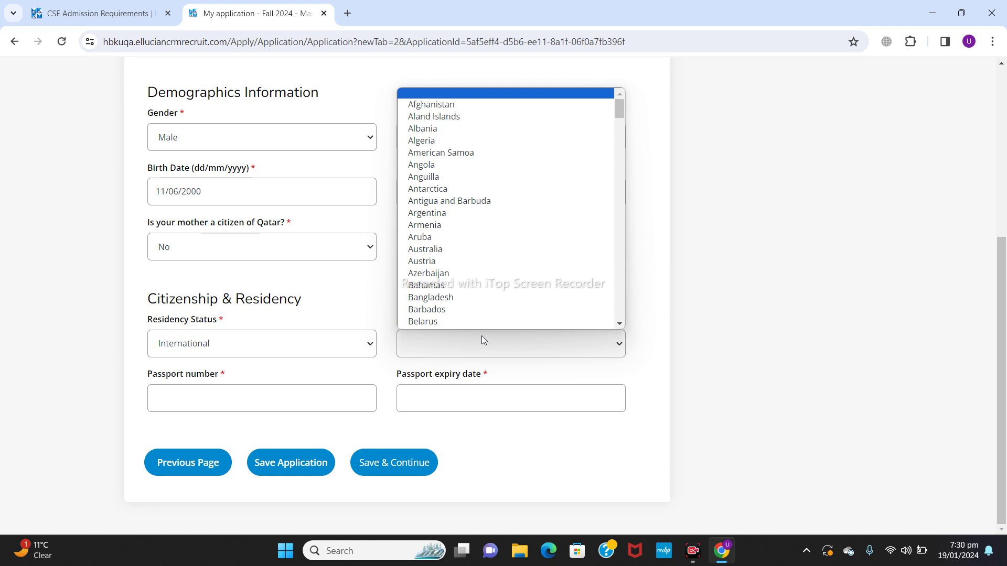
{"action": "key", "text": "p"}
{"action": "key", "text": "Return"}
{"action": "left_click", "coordinate": [334, 396]}
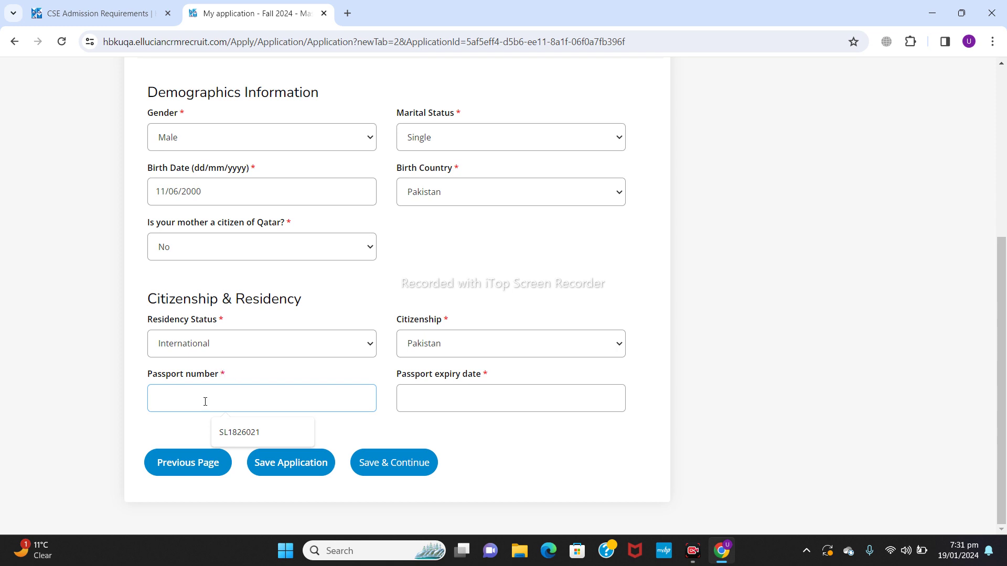
{"action": "left_click", "coordinate": [250, 434]}
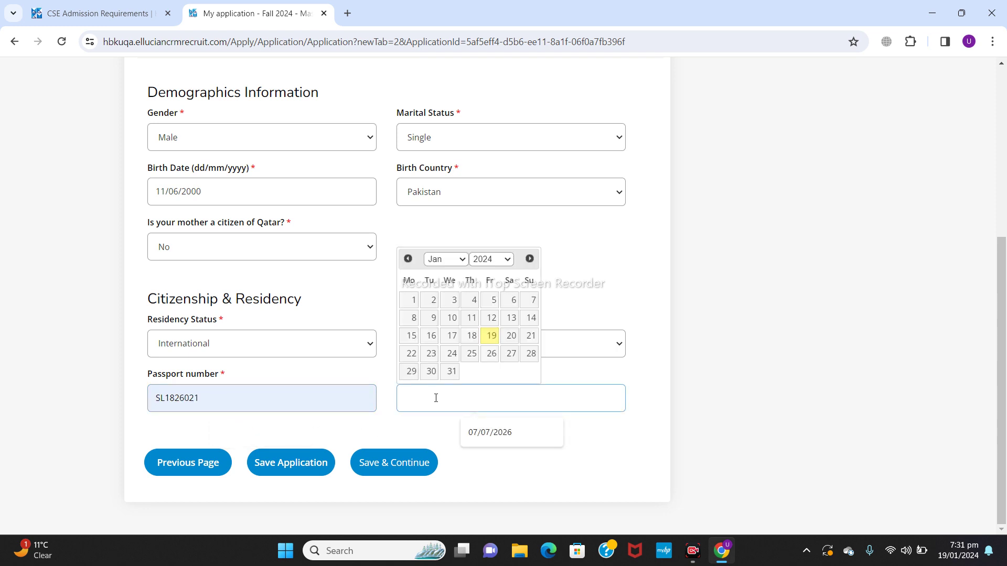
{"action": "left_click", "coordinate": [498, 430]}
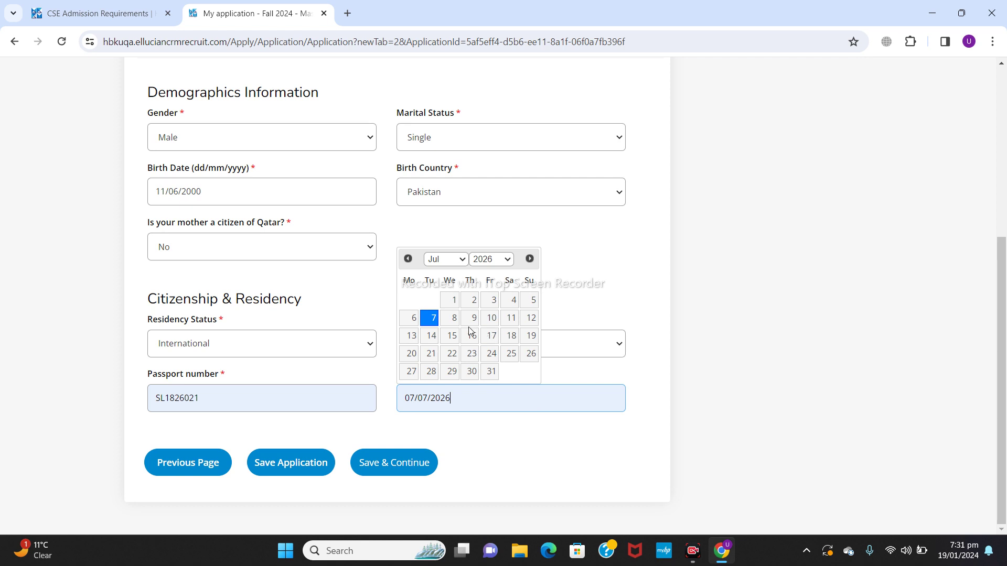
{"action": "left_click", "coordinate": [614, 274]}
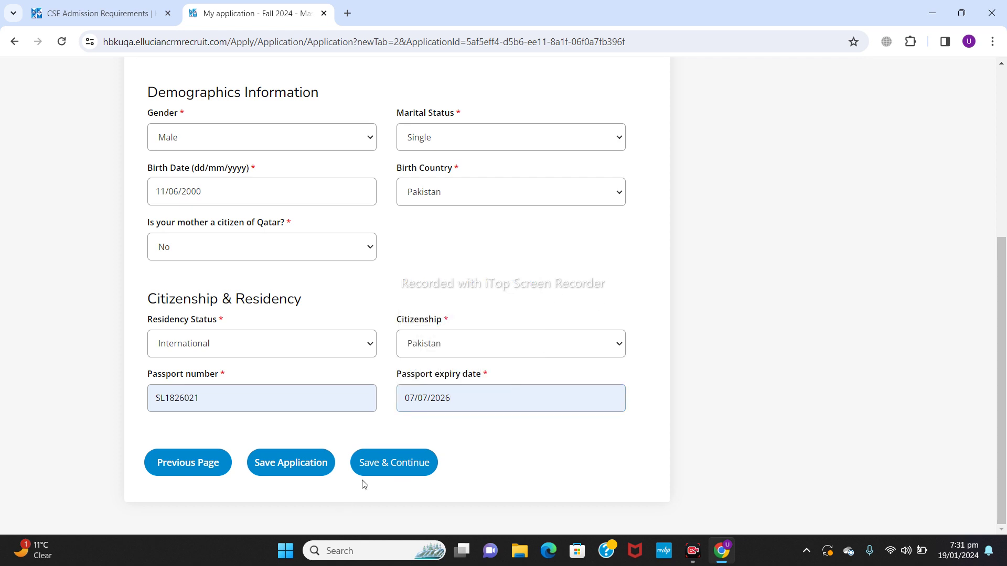
Step: Save demographics, then search 'university of lahore' and pick The University of Lahore as University 1
{"action": "left_click", "coordinate": [393, 464]}
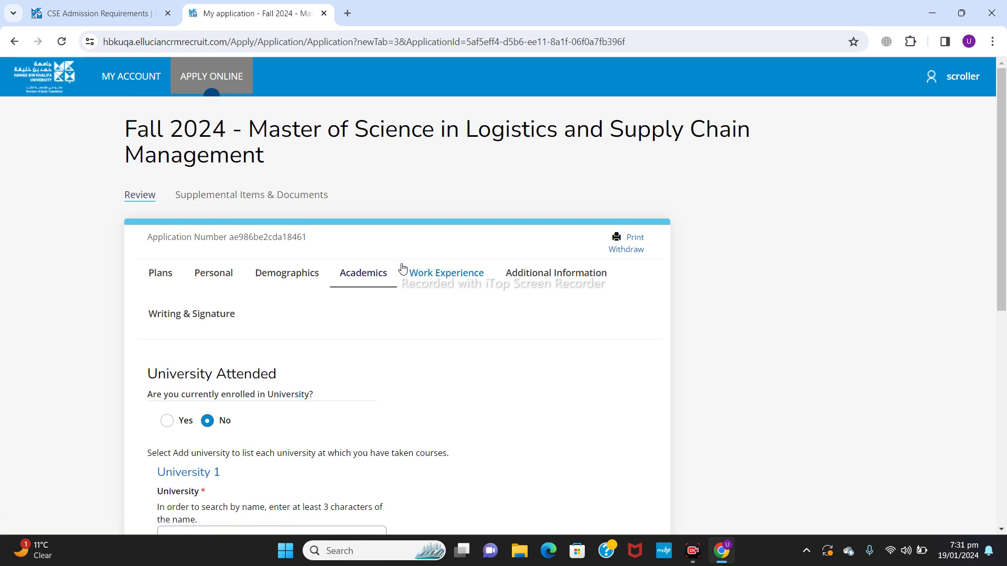
{"action": "left_click_drag", "start_coordinate": [1001, 168], "coordinate": [1002, 264]}
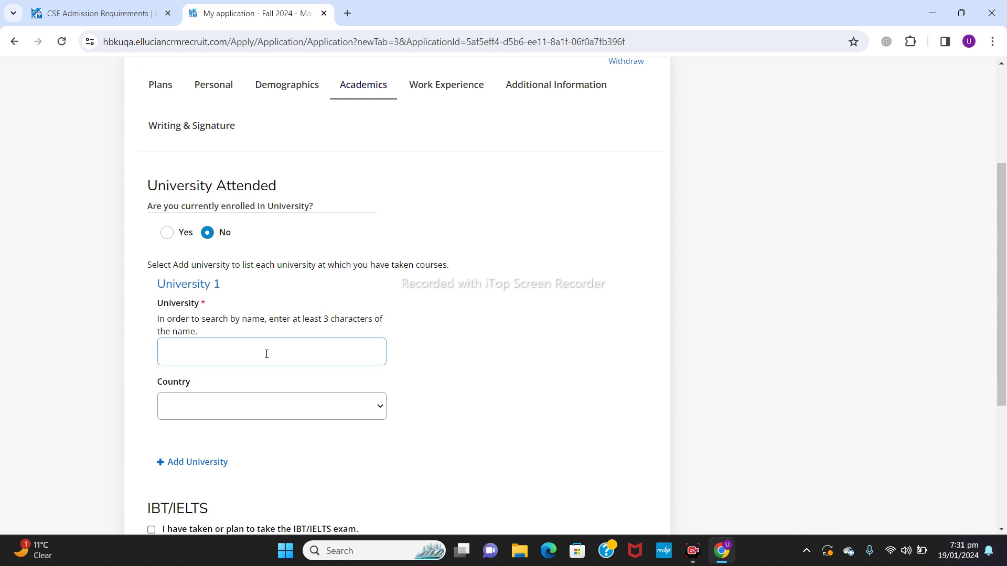
{"action": "type", "text": "university"}
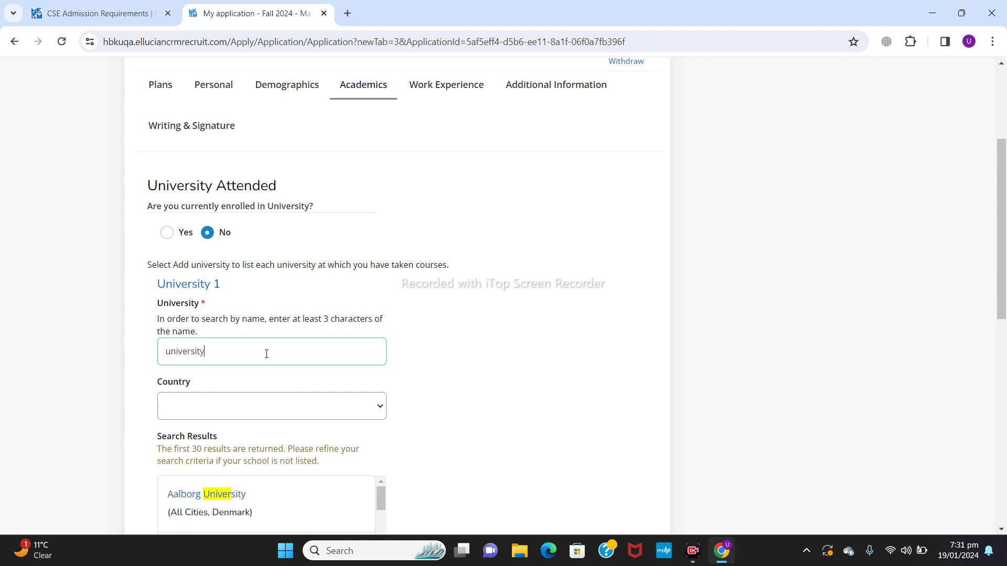
{"action": "type", "text": " of lahore"}
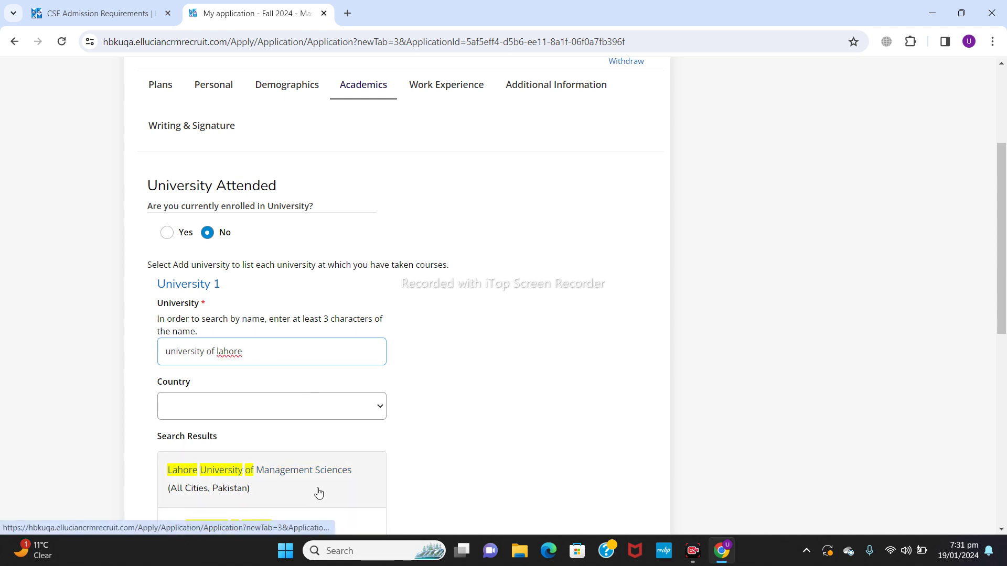
{"action": "left_click_drag", "start_coordinate": [1001, 234], "coordinate": [1005, 315]}
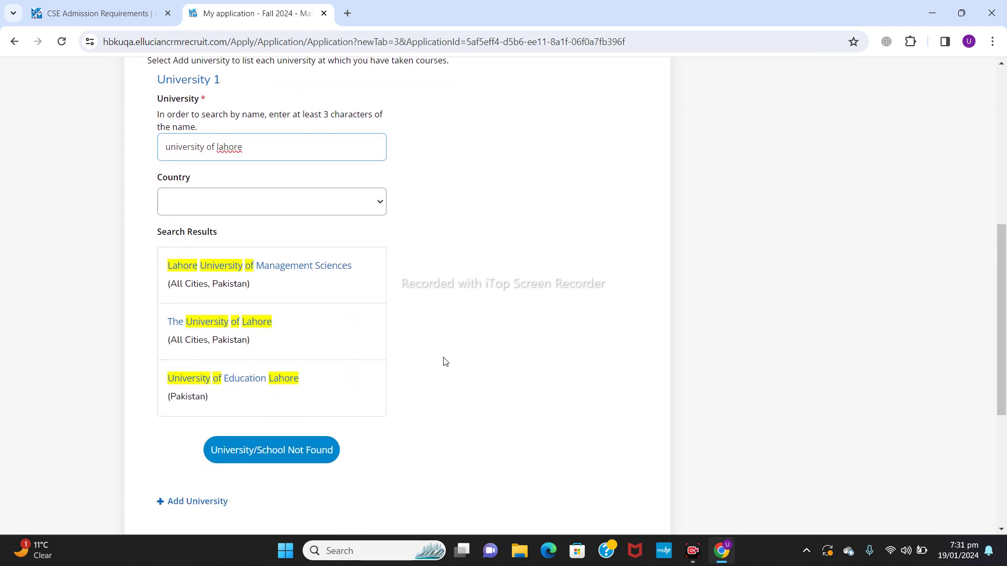
{"action": "left_click", "coordinate": [260, 329]}
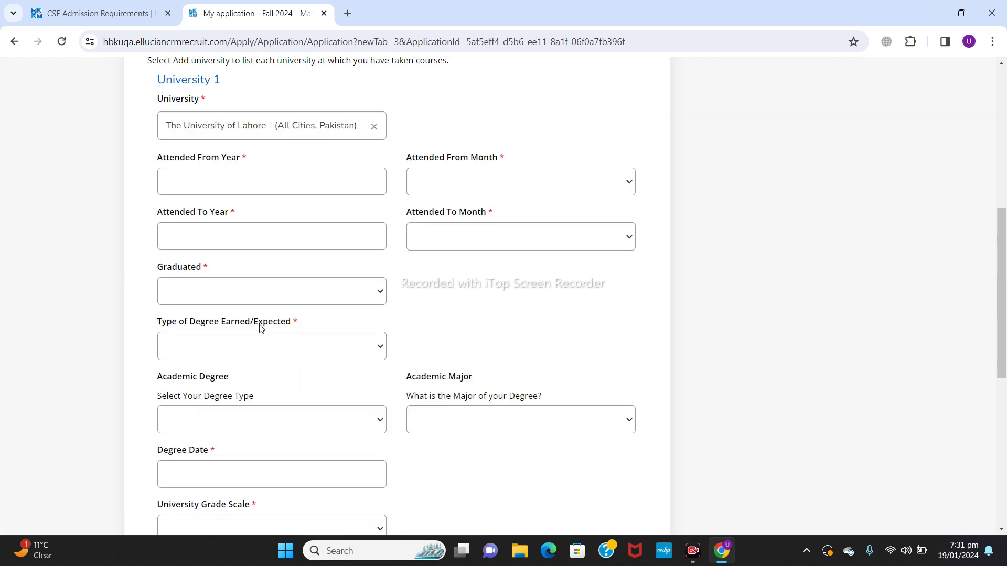
Step: Set University 1 attendance from October 2019 to September 2023
{"action": "left_click", "coordinate": [249, 179]}
{"action": "type", "text": "2019"}
{"action": "left_click", "coordinate": [462, 172]}
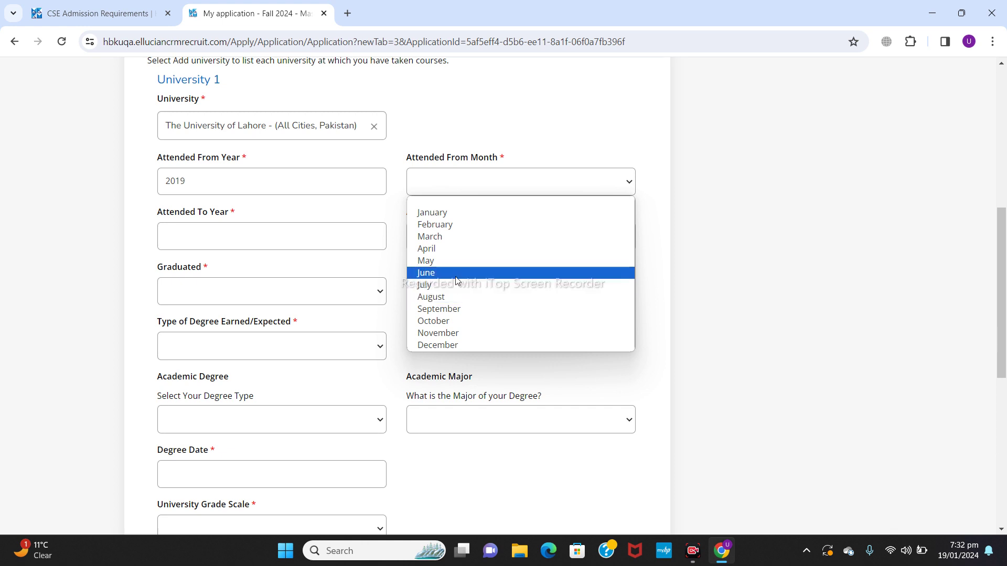
{"action": "left_click", "coordinate": [446, 321]}
{"action": "left_click", "coordinate": [297, 242]}
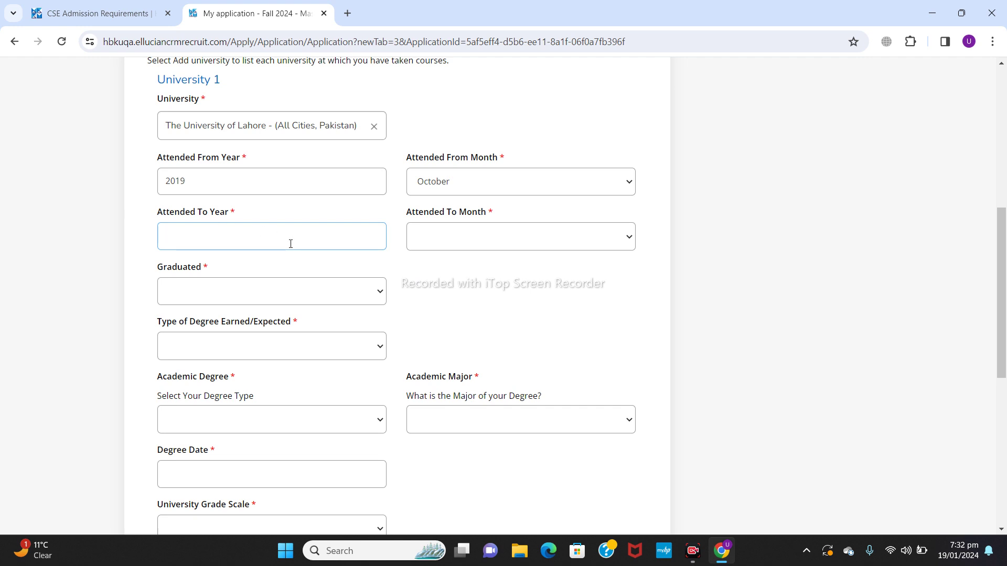
{"action": "type", "text": "2023"}
{"action": "left_click", "coordinate": [521, 239]}
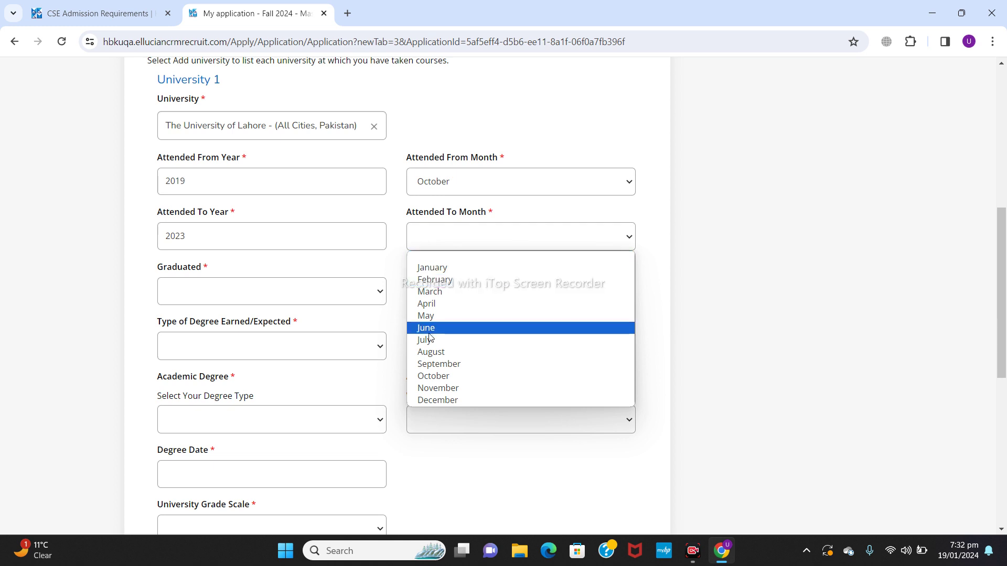
{"action": "left_click", "coordinate": [464, 366]}
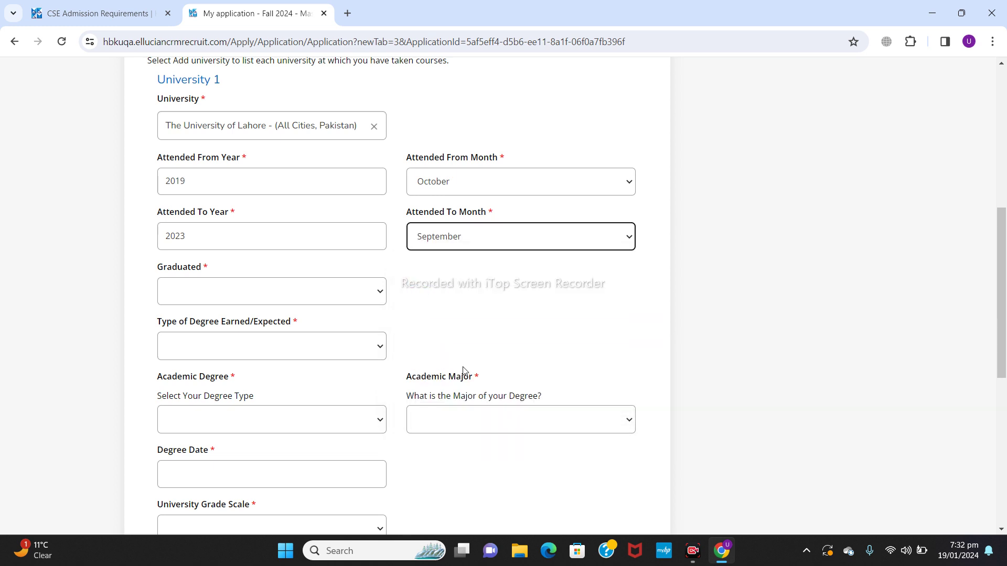
Step: Mark University 1 as graduated with a Bachelor's/Baccalaureate degree type
{"action": "left_click", "coordinate": [334, 293]}
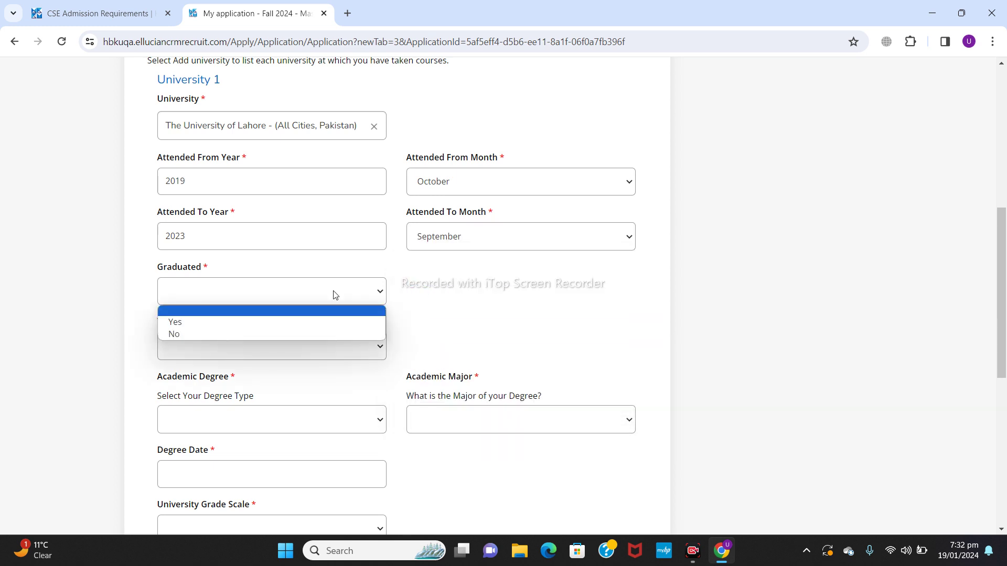
{"action": "left_click", "coordinate": [249, 325]}
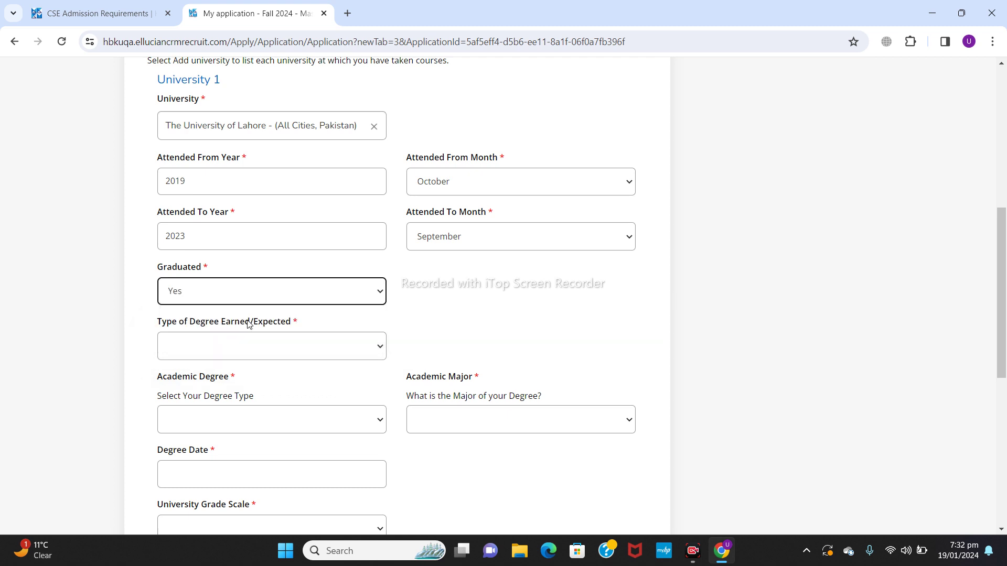
{"action": "left_click", "coordinate": [318, 350]}
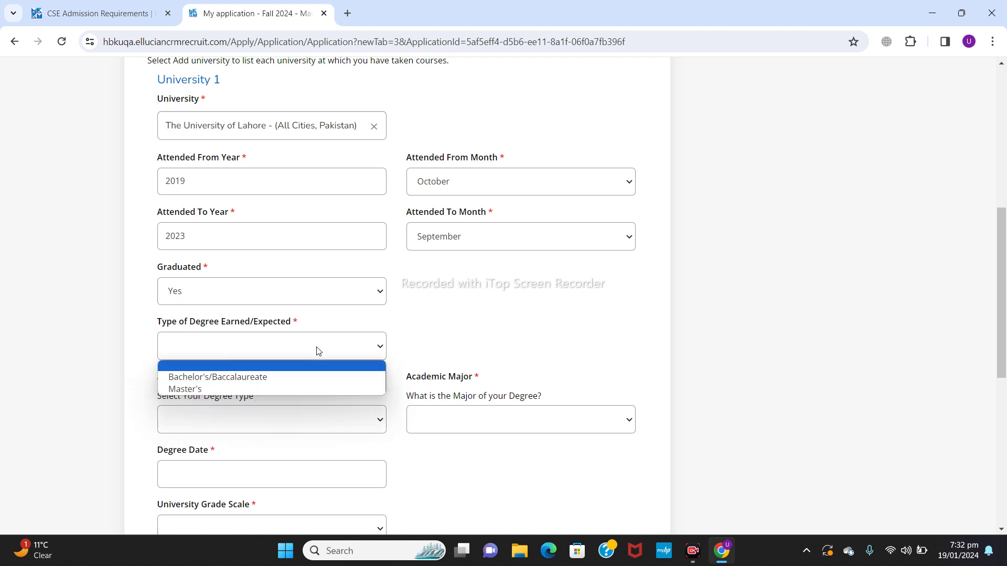
{"action": "left_click", "coordinate": [277, 378]}
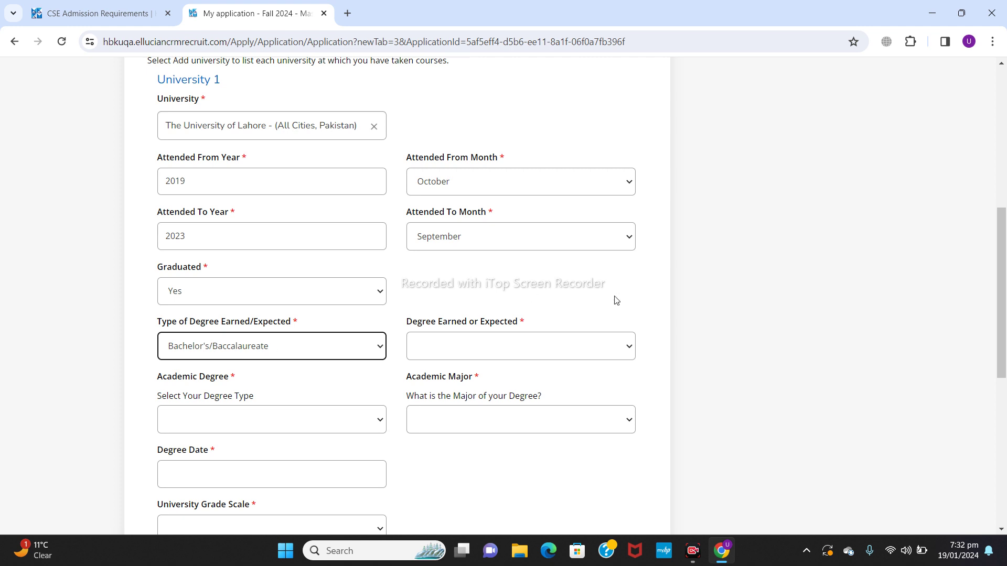
{"action": "left_click_drag", "start_coordinate": [1002, 219], "coordinate": [1001, 273]}
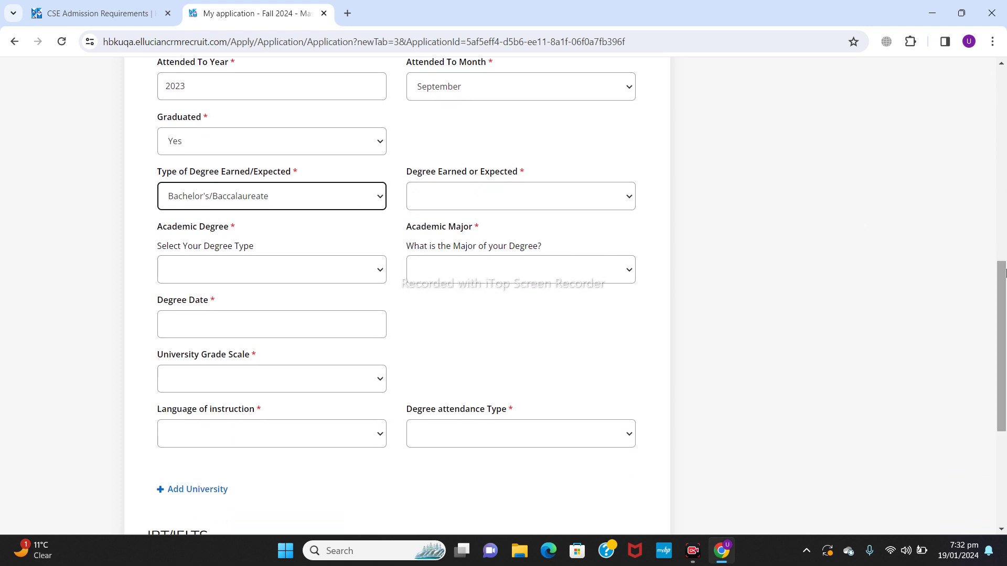
{"action": "left_click", "coordinate": [593, 199]}
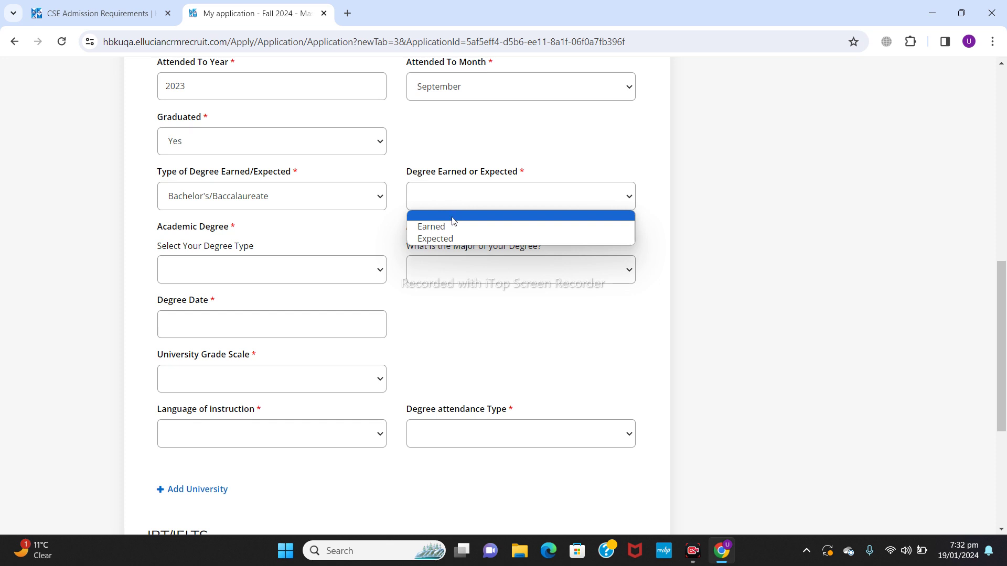
Step: Mark the degree as Expected, a Bachelor of Science with a Computer Science major
{"action": "left_click", "coordinate": [437, 241]}
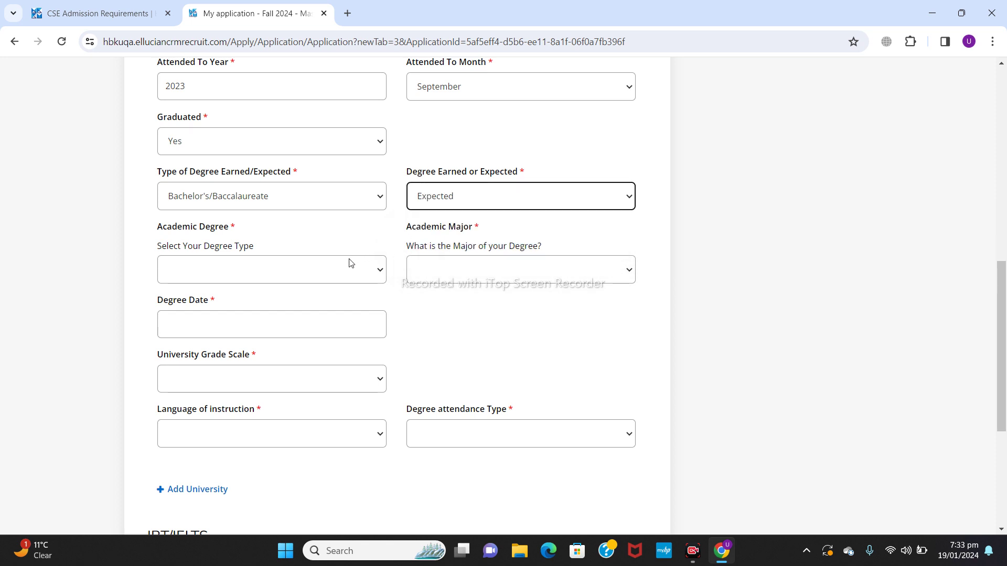
{"action": "left_click", "coordinate": [328, 278]}
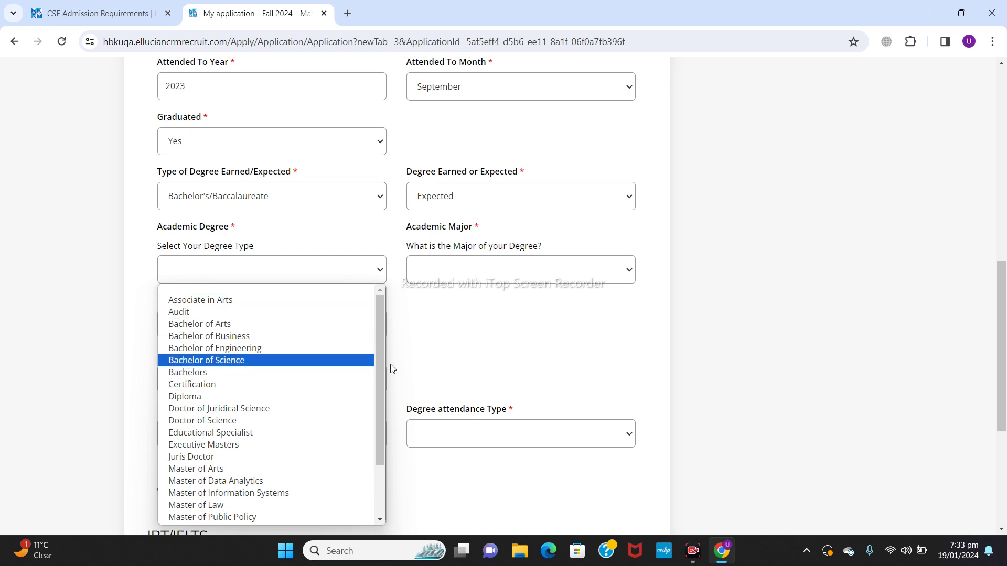
{"action": "mouse_move", "coordinate": [380, 371]}
{"action": "left_mouse_down"}
{"action": "mouse_move", "coordinate": [377, 443]}
{"action": "mouse_move", "coordinate": [381, 375]}
{"action": "left_mouse_up"}
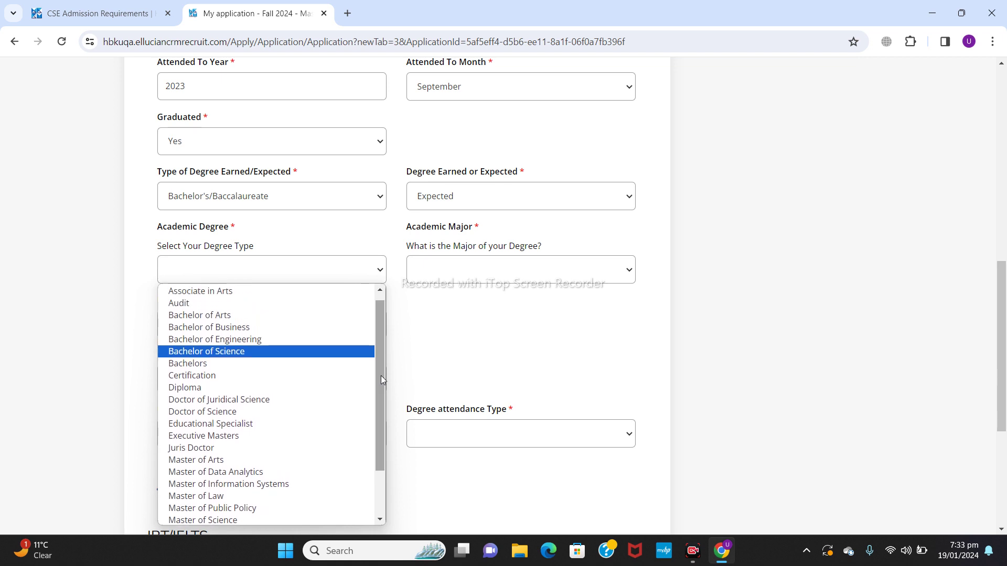
{"action": "left_click", "coordinate": [283, 352]}
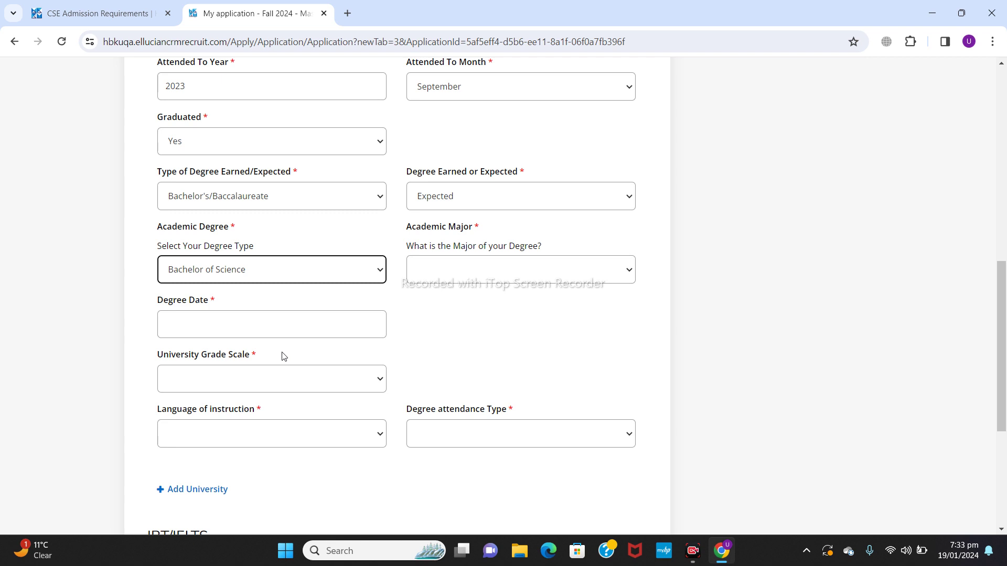
{"action": "left_click", "coordinate": [561, 265]}
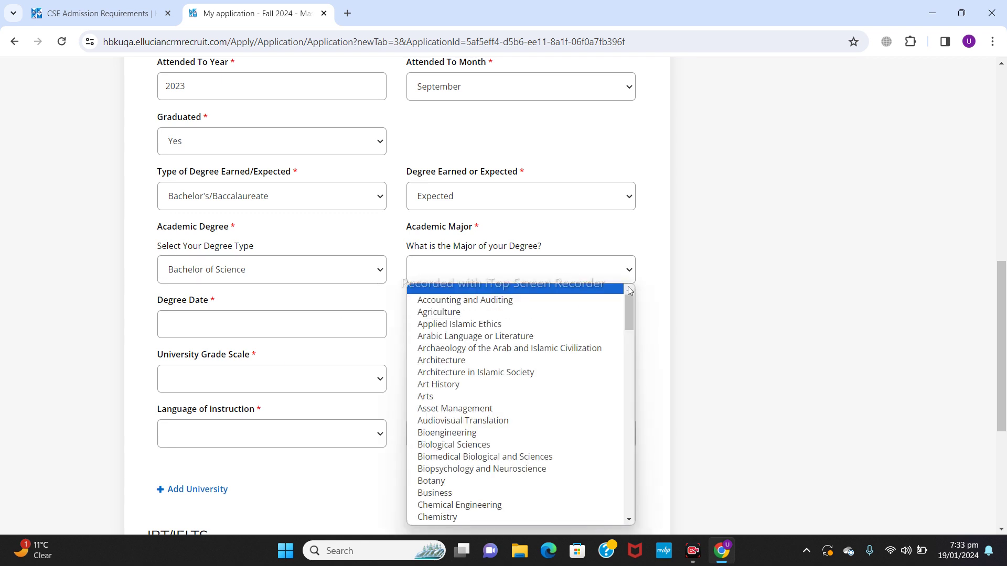
{"action": "left_click_drag", "start_coordinate": [630, 303], "coordinate": [634, 328]}
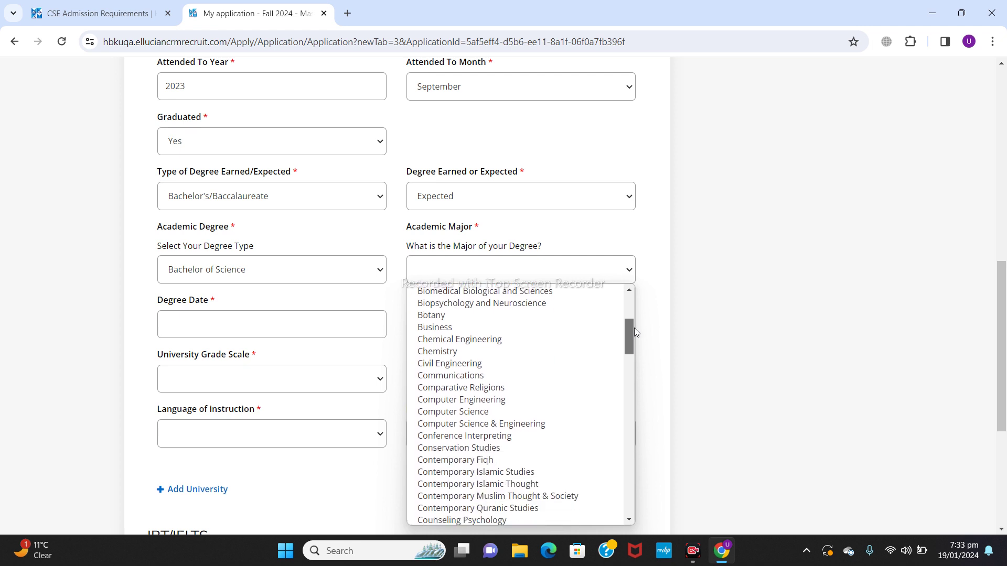
{"action": "left_click", "coordinate": [498, 412]}
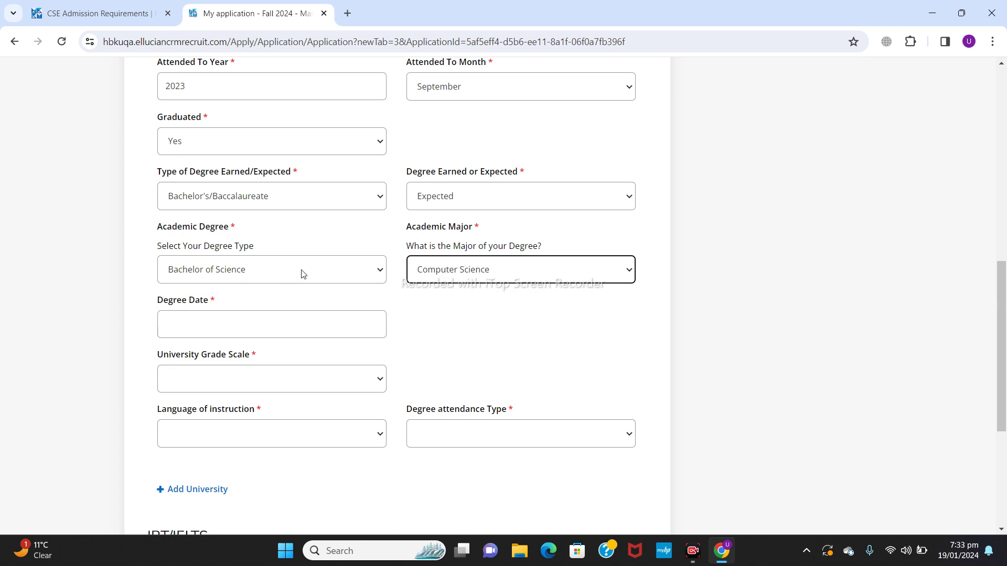
Step: Set the degree date to 31/01/2024 in the calendar
{"action": "left_click", "coordinate": [252, 328]}
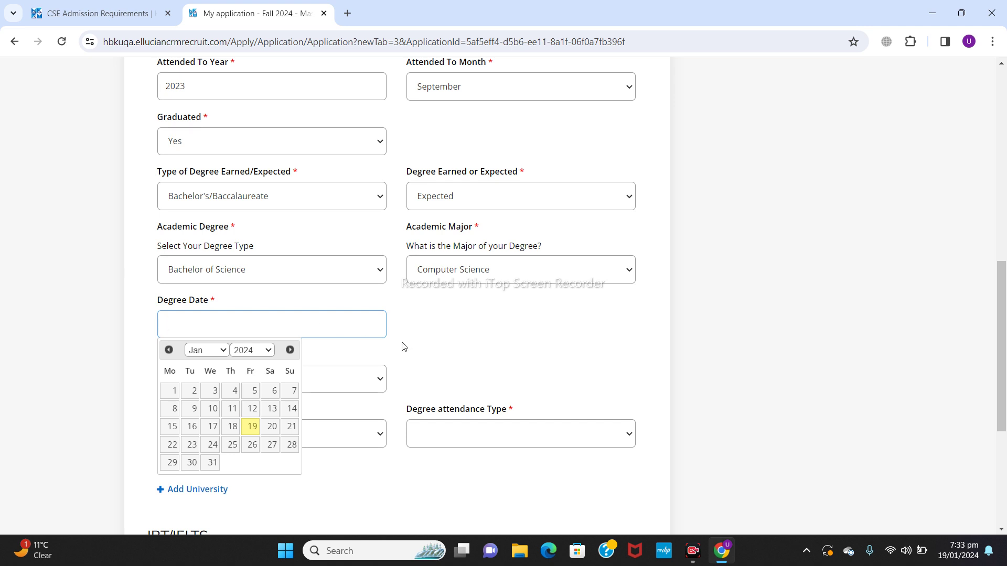
{"action": "left_click", "coordinate": [435, 348]}
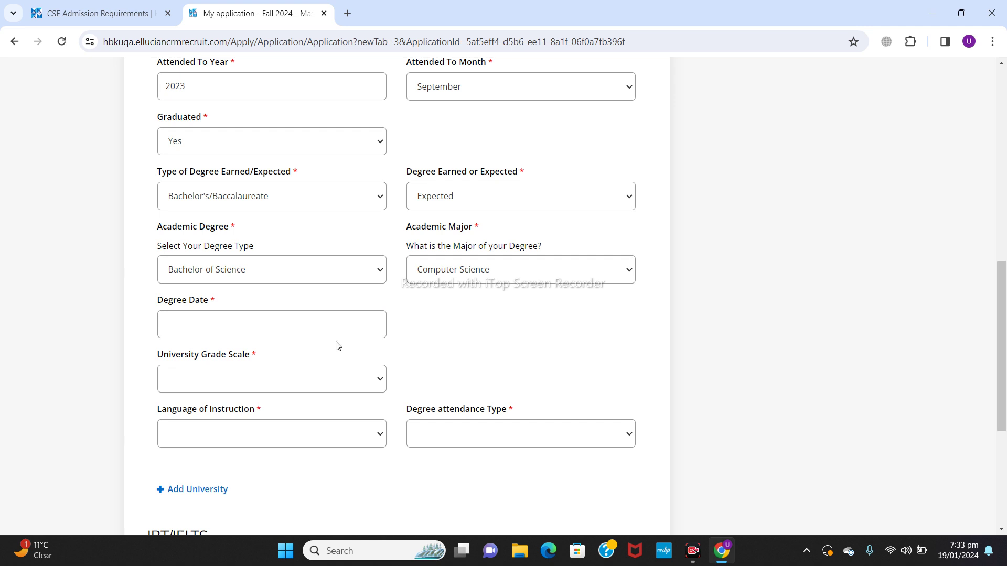
{"action": "left_click", "coordinate": [278, 324]}
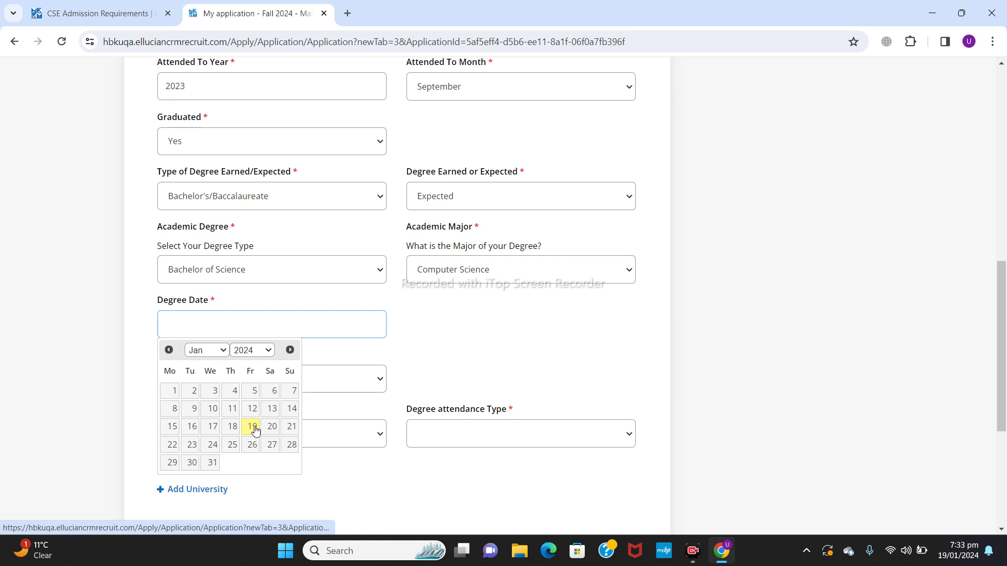
{"action": "left_click", "coordinate": [210, 463]}
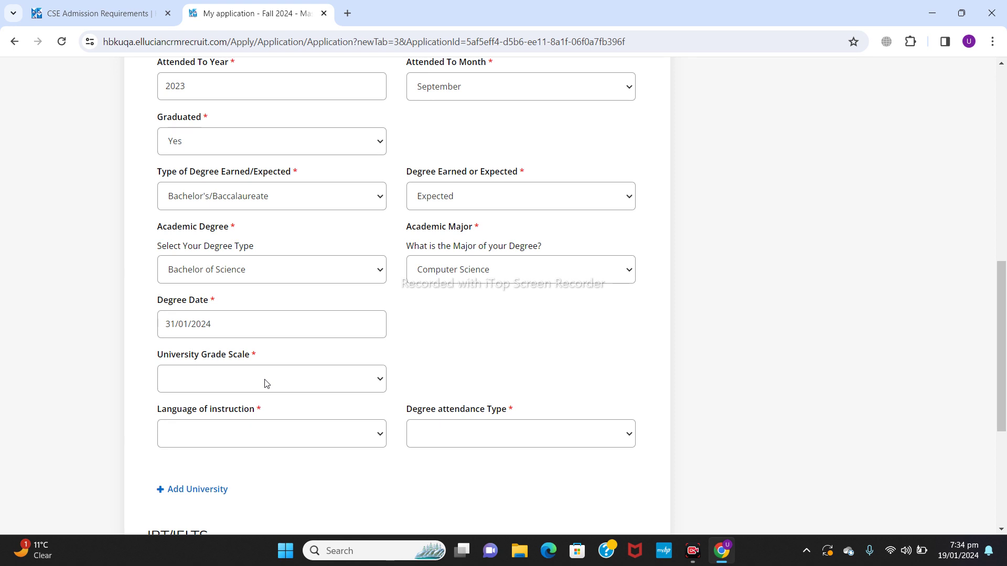
Step: Choose the 'Overall average out of 4' grade scale and enter an overall average of 3.5
{"action": "left_click", "coordinate": [266, 383]}
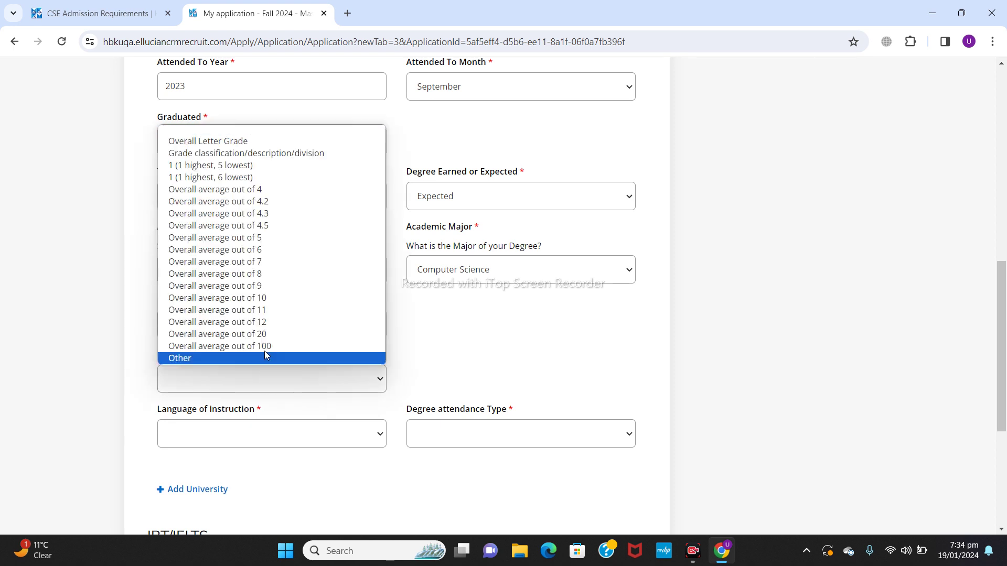
{"action": "left_click", "coordinate": [279, 192]}
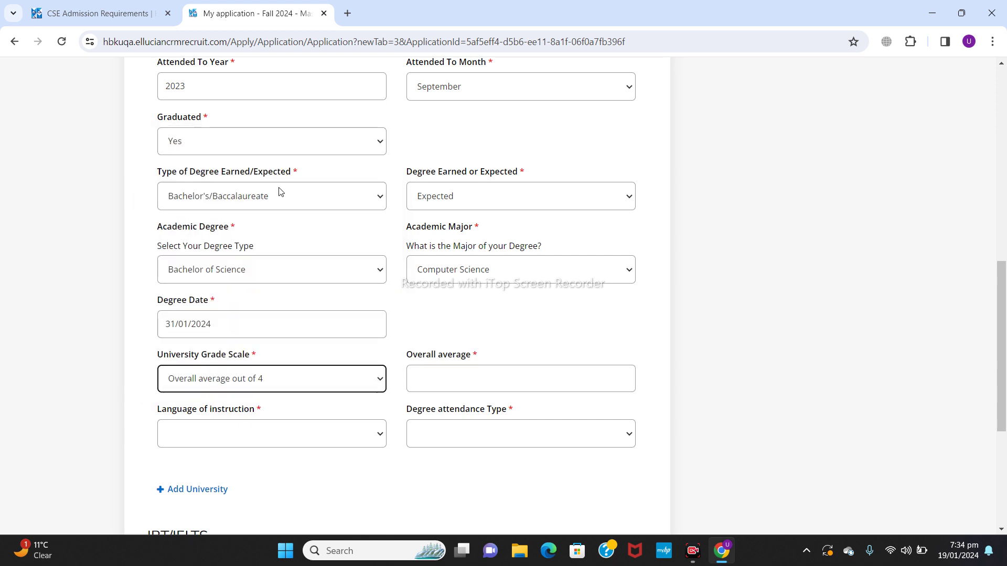
{"action": "left_click", "coordinate": [444, 380]}
{"action": "type", "text": "3.2"}
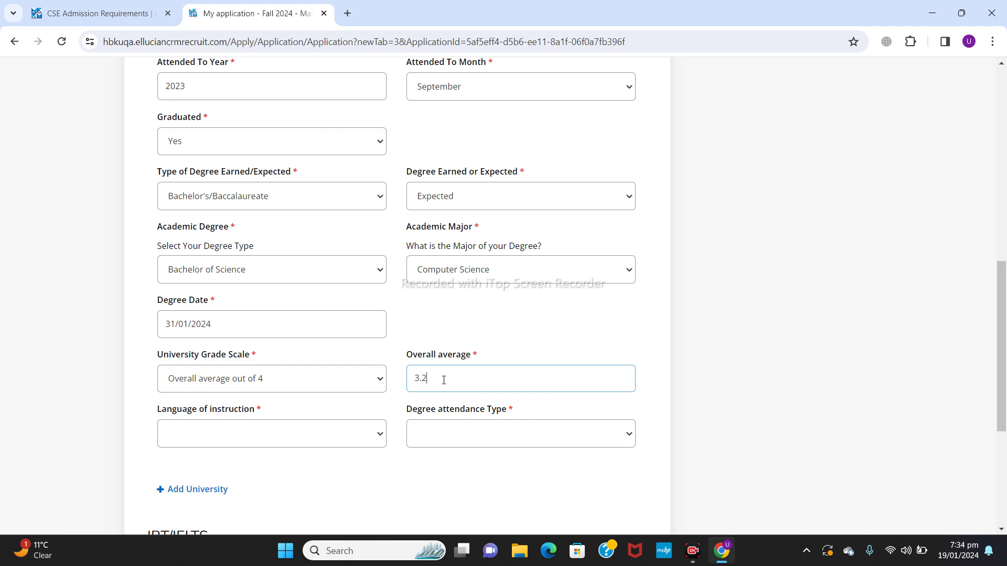
{"action": "key", "text": "BackSpace"}
Step: Set the language of instruction to English and the attendance type to In class
{"action": "left_click", "coordinate": [284, 445]}
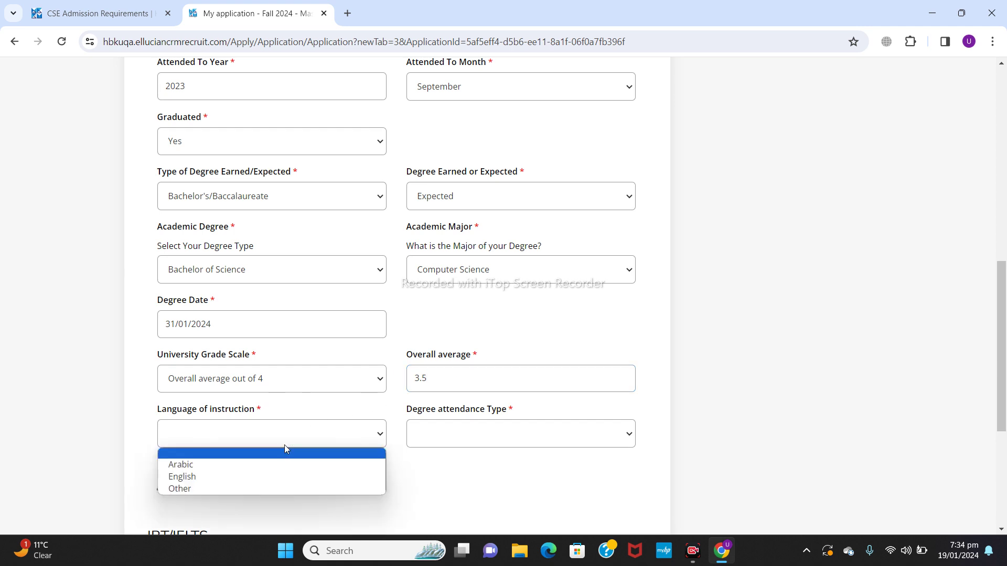
{"action": "left_click", "coordinate": [235, 478]}
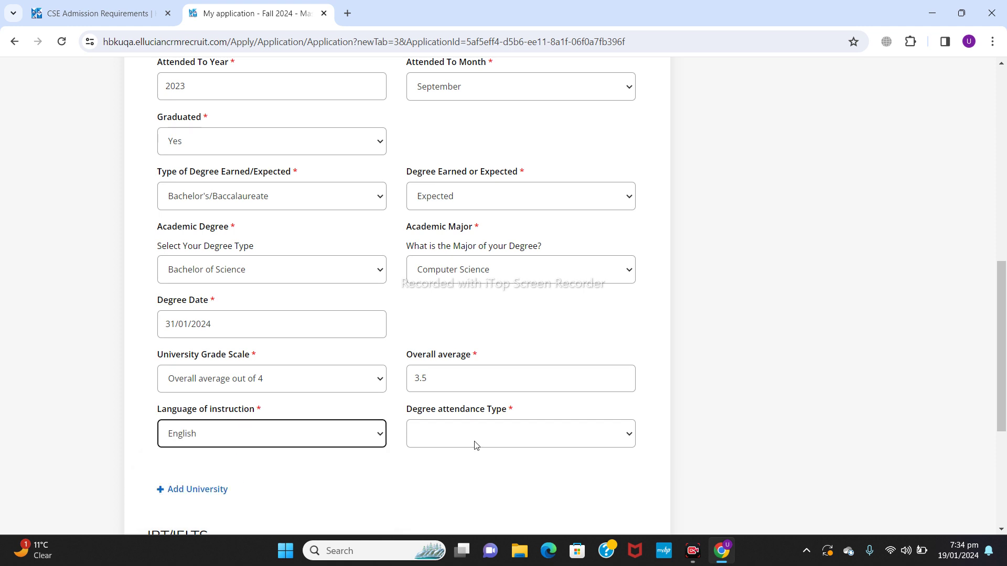
{"action": "left_click", "coordinate": [475, 445]}
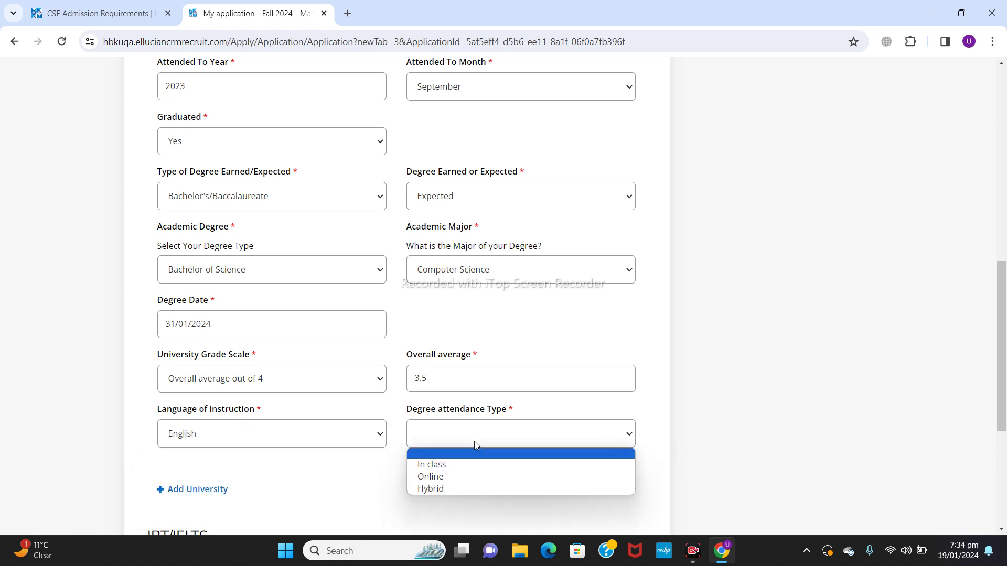
{"action": "left_click", "coordinate": [452, 465]}
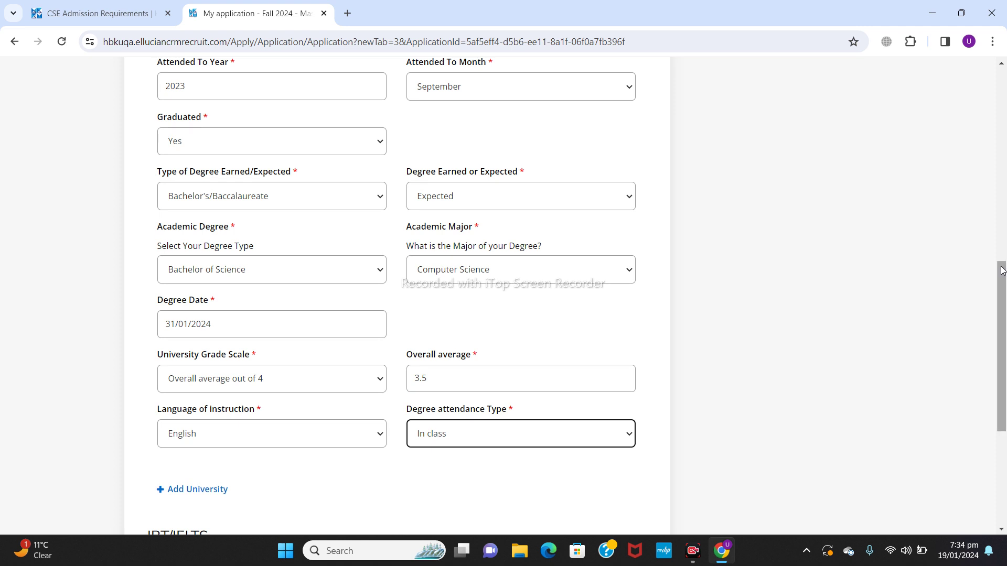
{"action": "left_click_drag", "start_coordinate": [1000, 284], "coordinate": [1004, 224]}
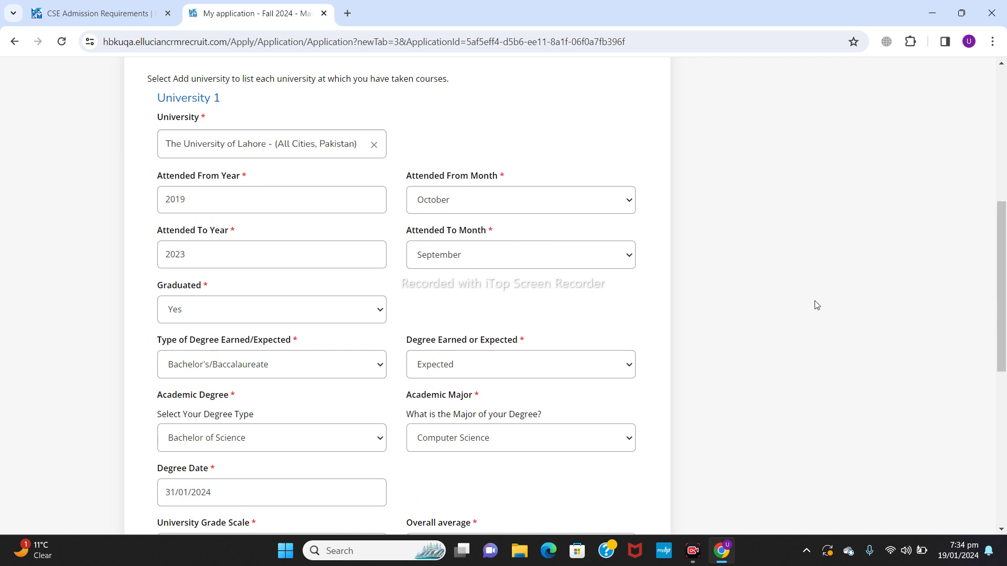
Step: Save the Academics section and continue to Work Experience
{"action": "left_click_drag", "start_coordinate": [1006, 275], "coordinate": [1005, 429]}
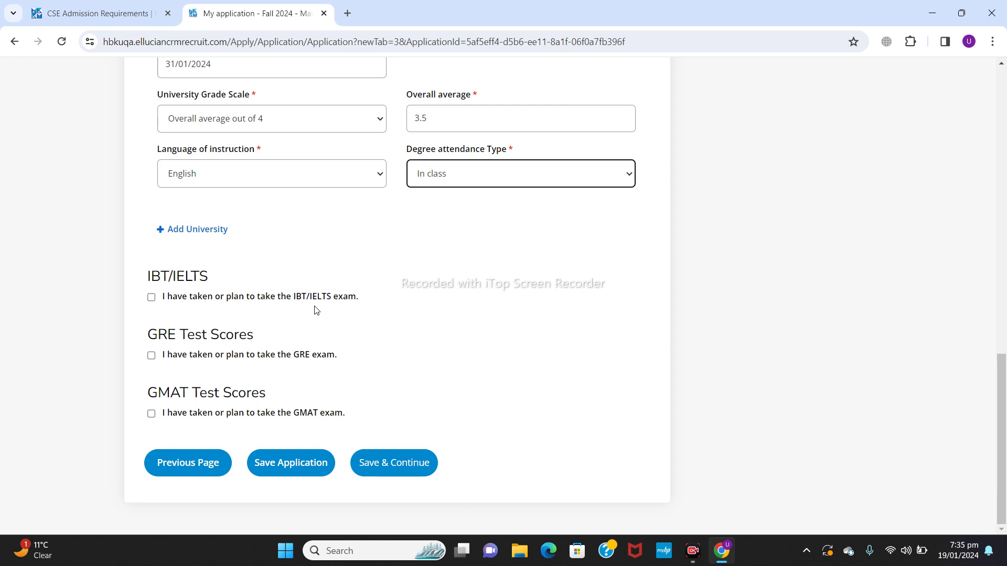
{"action": "left_click", "coordinate": [388, 461]}
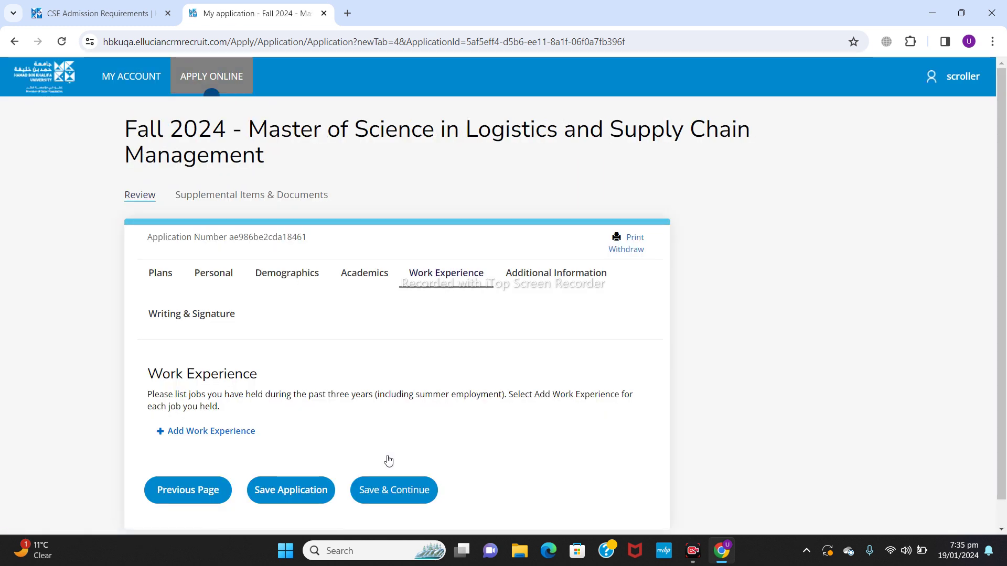
Step: Add Work Experience 1 with the job title 'manager'
{"action": "scroll", "coordinate": [1004, 287], "scroll_direction": "down", "scroll_amount": 1}
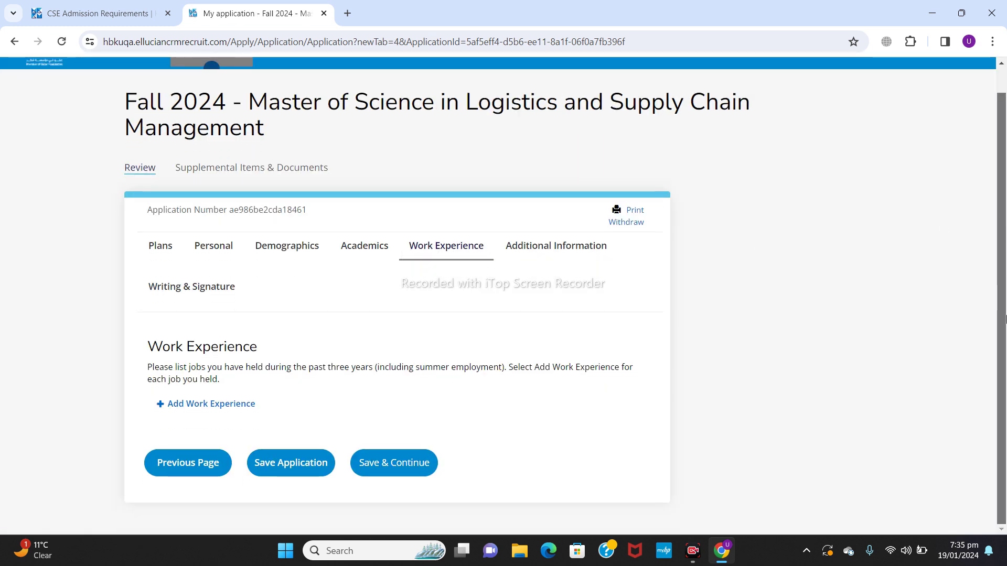
{"action": "left_click", "coordinate": [231, 405]}
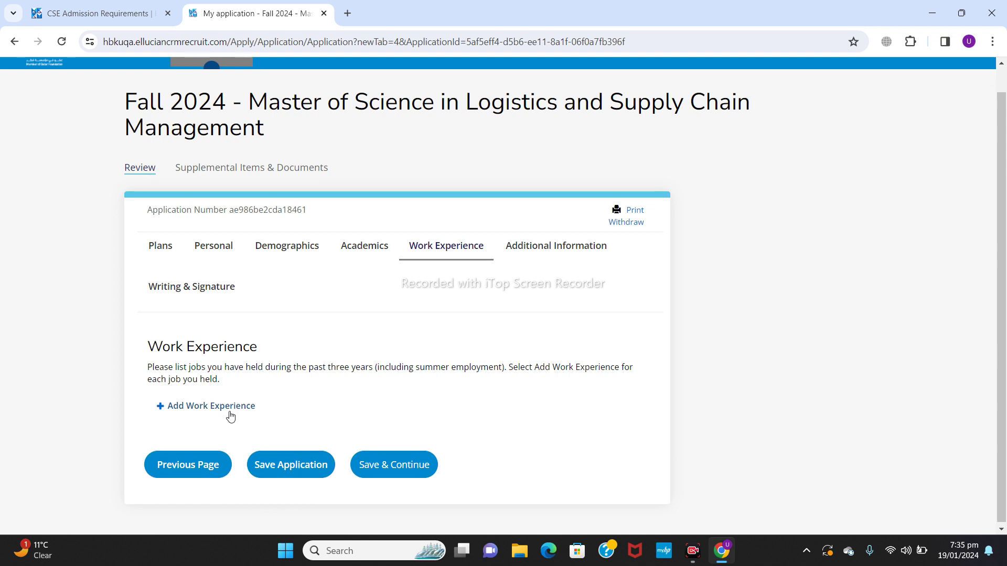
{"action": "scroll", "coordinate": [1004, 213], "scroll_direction": "down", "scroll_amount": 5}
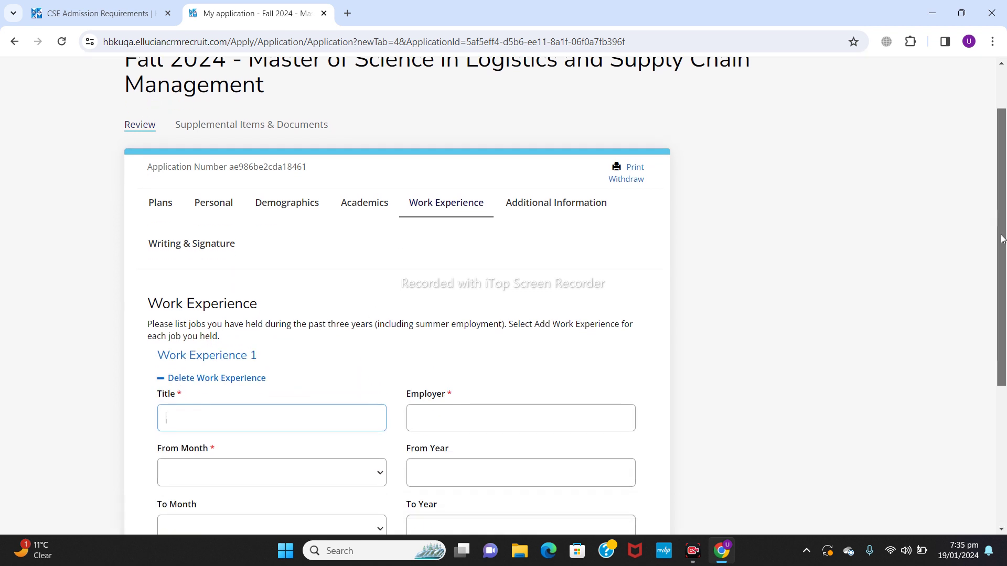
{"action": "left_click", "coordinate": [340, 204]}
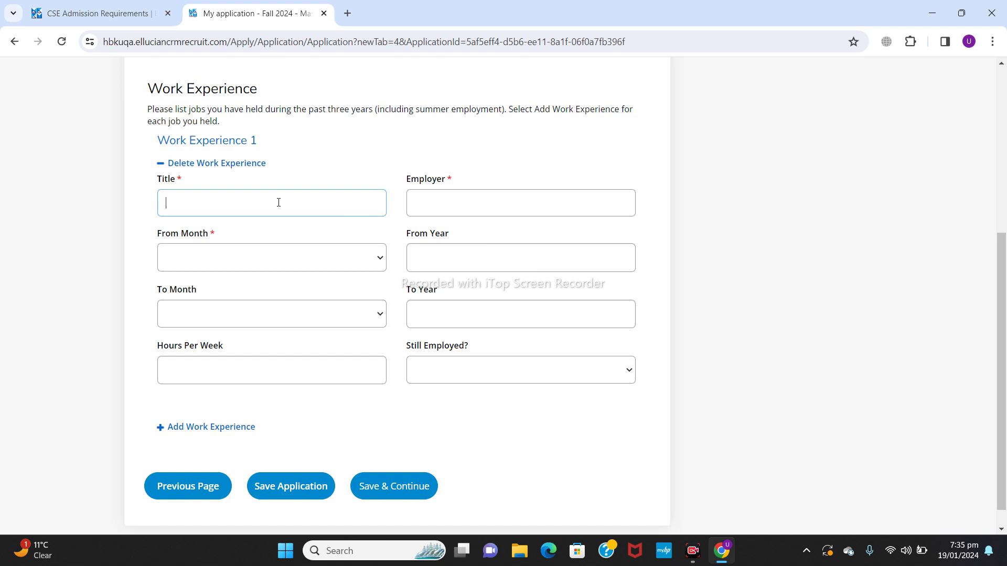
{"action": "type", "text": "manager"}
{"action": "left_click", "coordinate": [468, 210]}
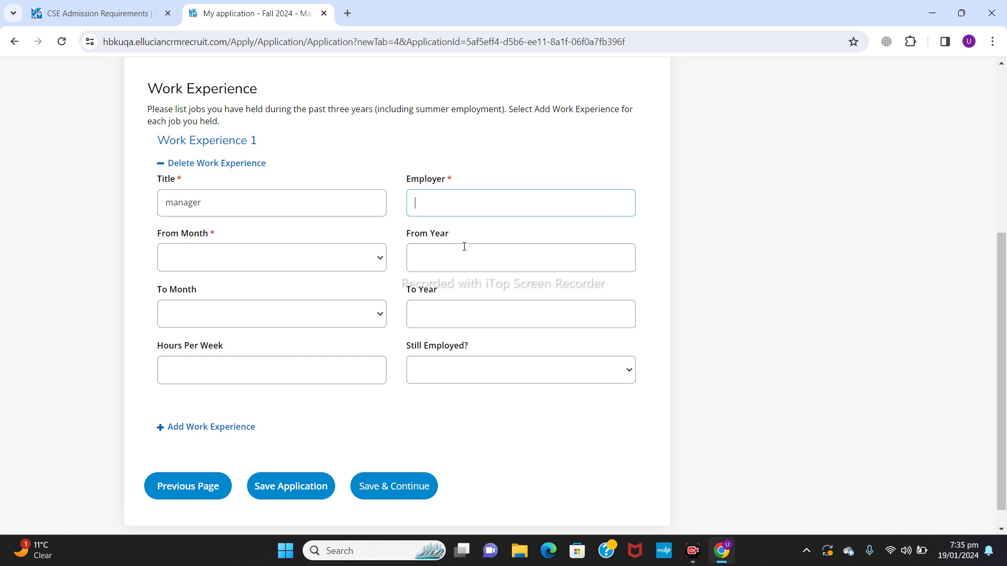
{"action": "left_click", "coordinate": [348, 265]}
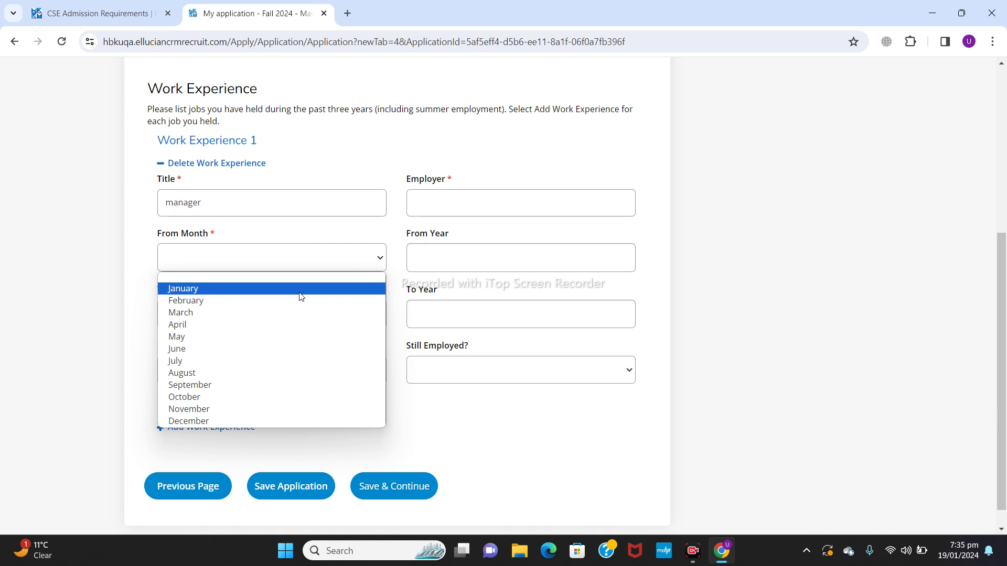
Step: Set the job from January 2023 to July 2023, 40 hours per week, not still employed
{"action": "left_click", "coordinate": [303, 289]}
{"action": "left_click", "coordinate": [440, 268]}
{"action": "type", "text": "2023"}
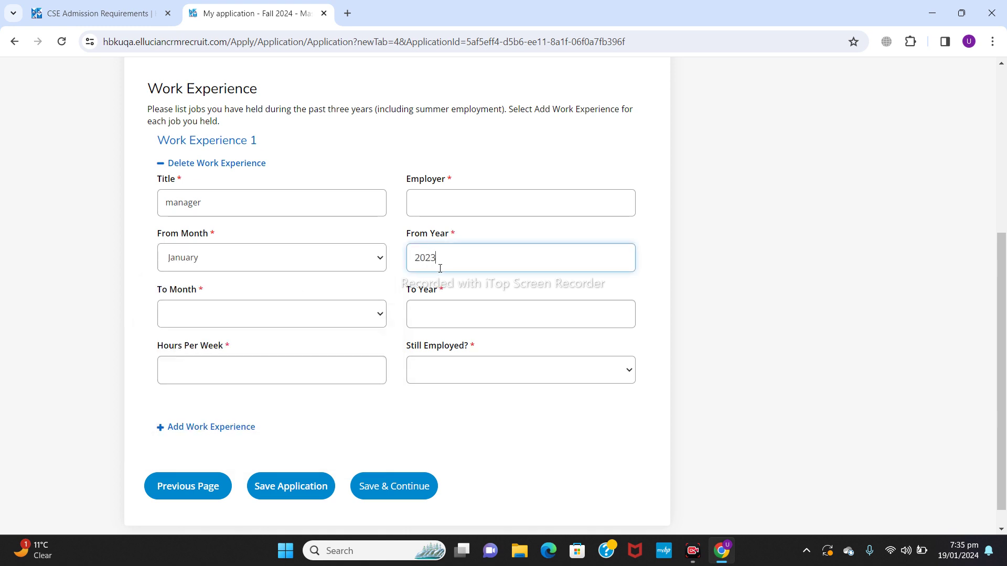
{"action": "left_click", "coordinate": [344, 315]}
{"action": "left_click", "coordinate": [197, 416]}
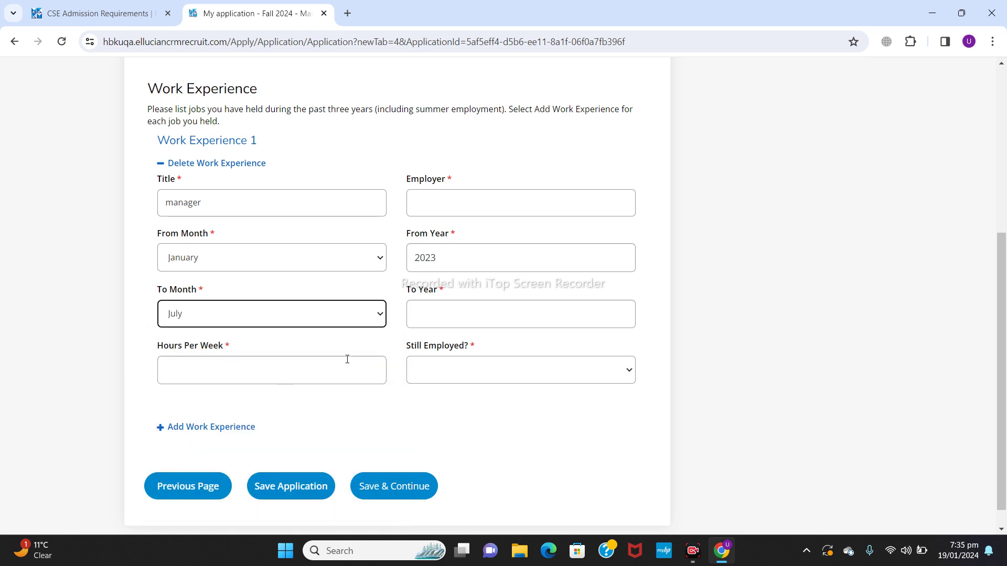
{"action": "left_click", "coordinate": [492, 324]}
{"action": "type", "text": "20"}
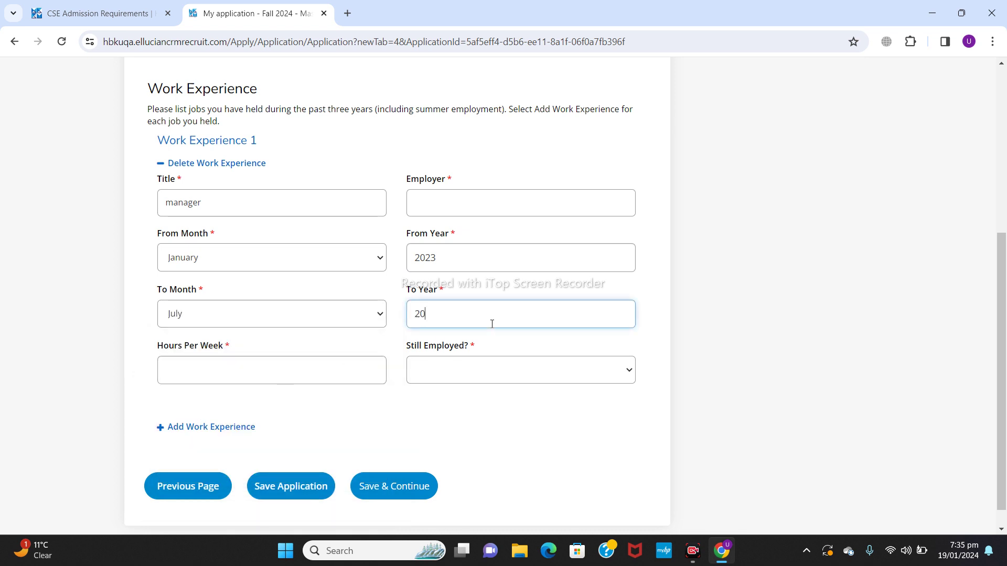
{"action": "type", "text": "23"}
{"action": "left_click", "coordinate": [361, 368]}
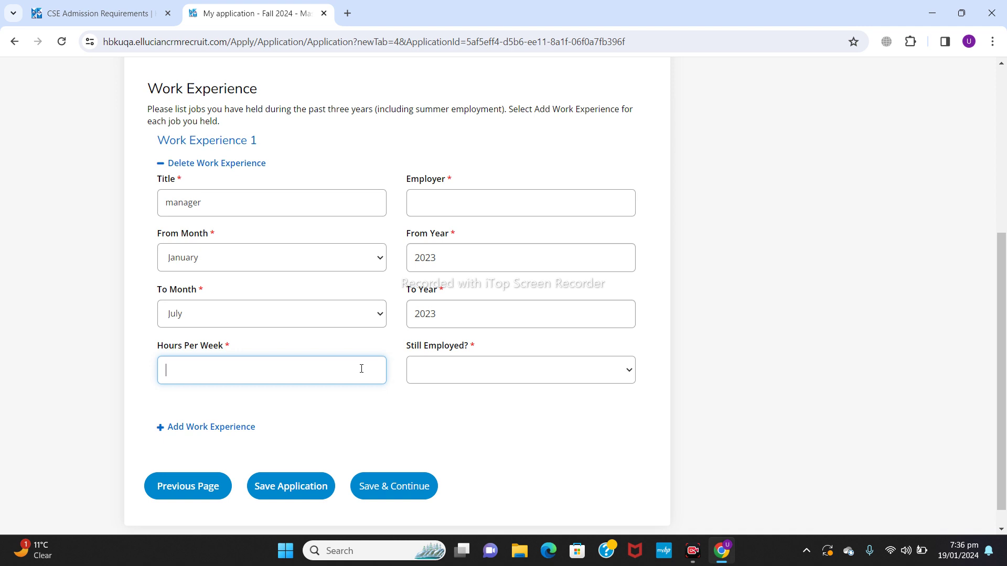
{"action": "type", "text": "40"}
{"action": "left_click", "coordinate": [499, 374]}
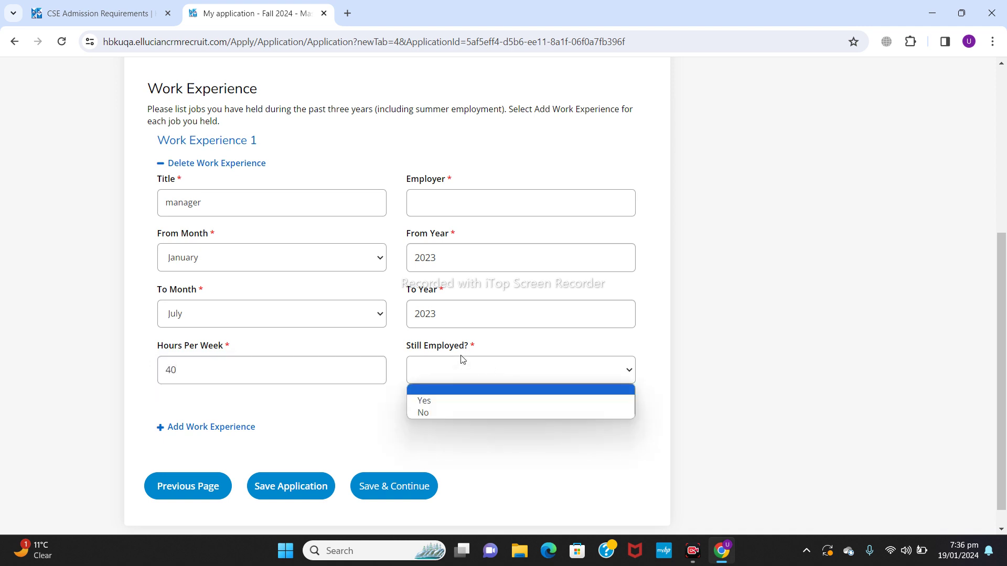
{"action": "left_click", "coordinate": [447, 413]}
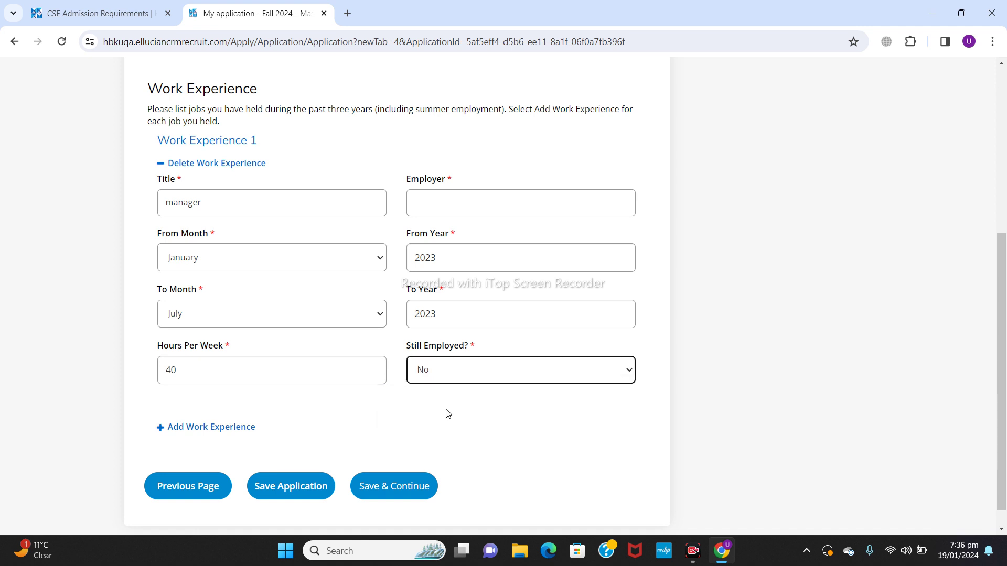
Step: Fill in the missing Employer field and save the work experience
{"action": "left_click", "coordinate": [386, 487]}
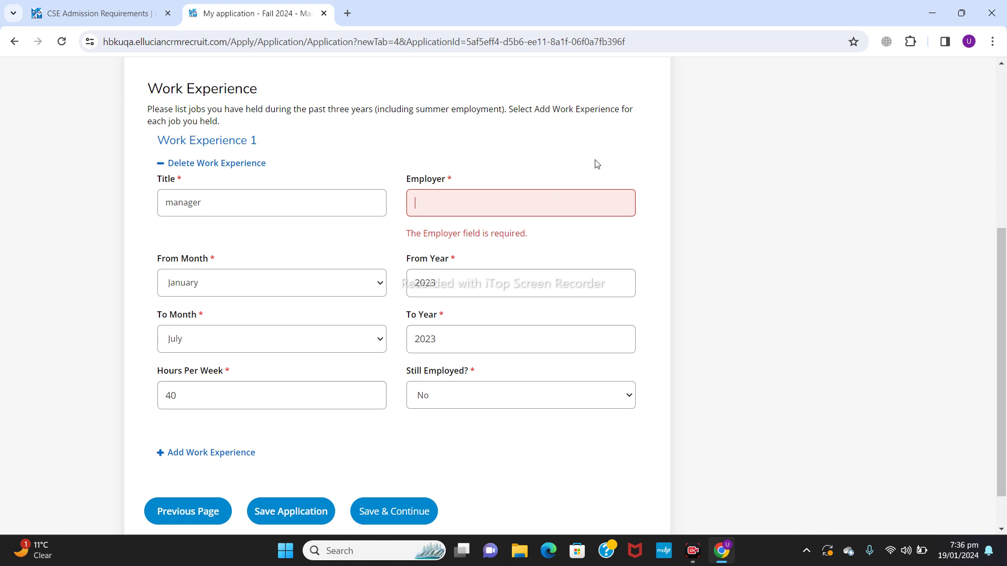
{"action": "type", "text": "employr"}
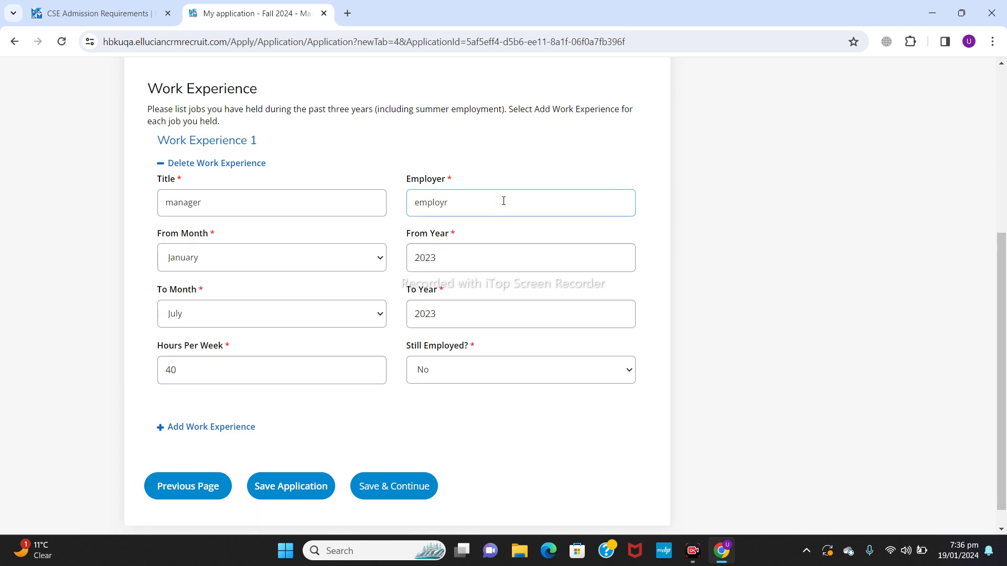
{"action": "key", "text": "BackSpace"}
{"action": "type", "text": "wer"}
{"action": "left_click", "coordinate": [392, 484]}
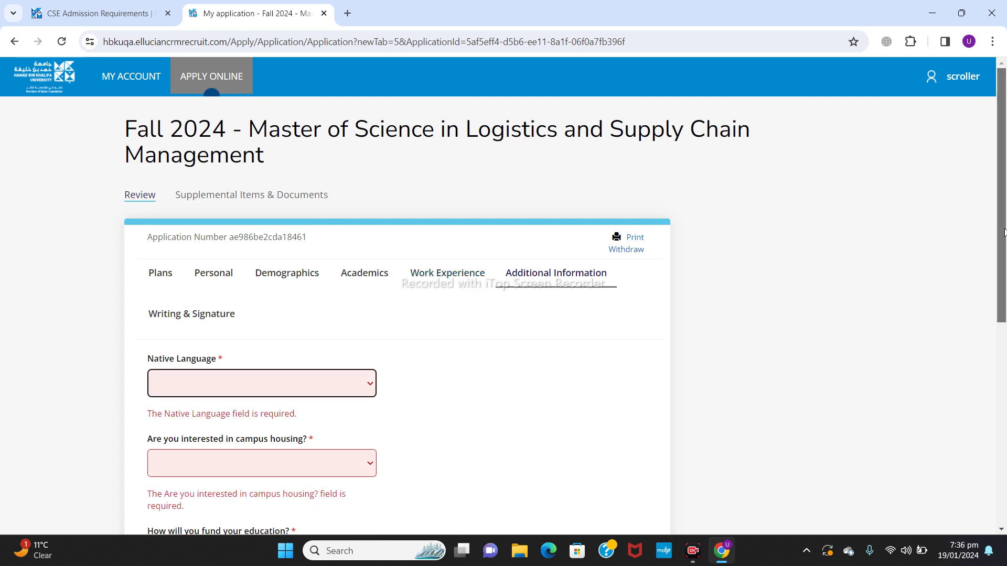
Step: Choose Urdu as the native language
{"action": "scroll", "coordinate": [1004, 231], "scroll_direction": "down", "scroll_amount": 4}
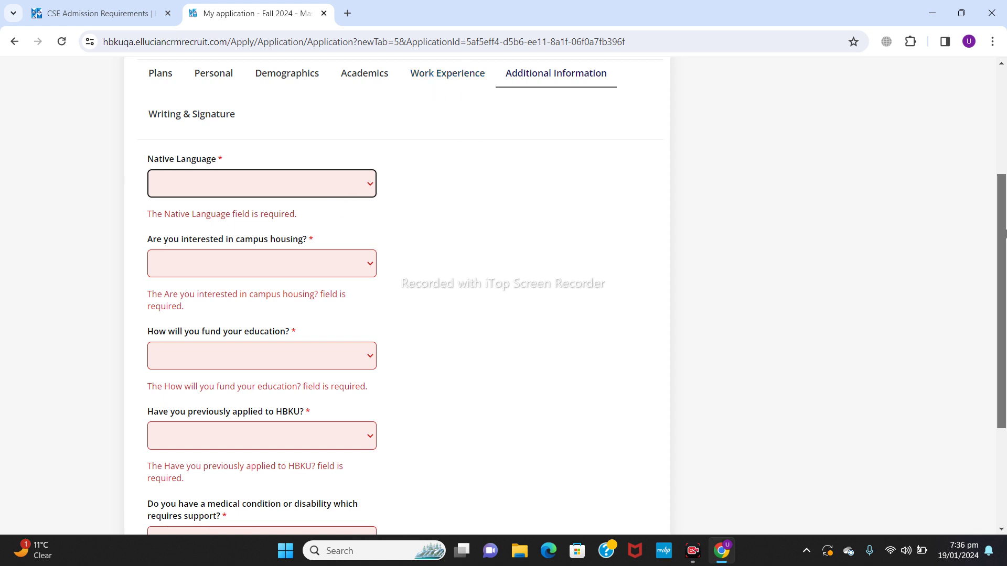
{"action": "scroll", "coordinate": [1004, 232], "scroll_direction": "down", "scroll_amount": 4}
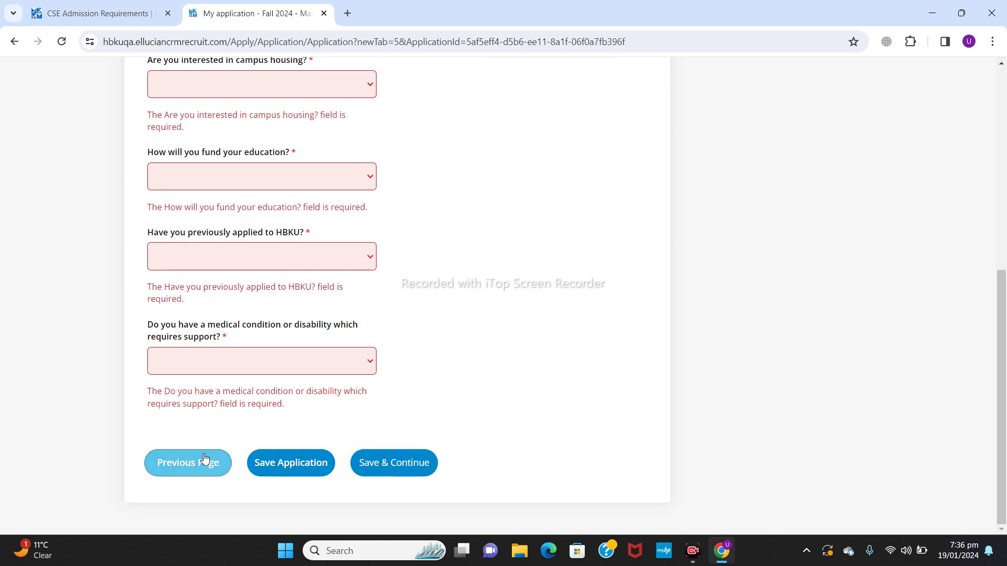
{"action": "left_click", "coordinate": [205, 459]}
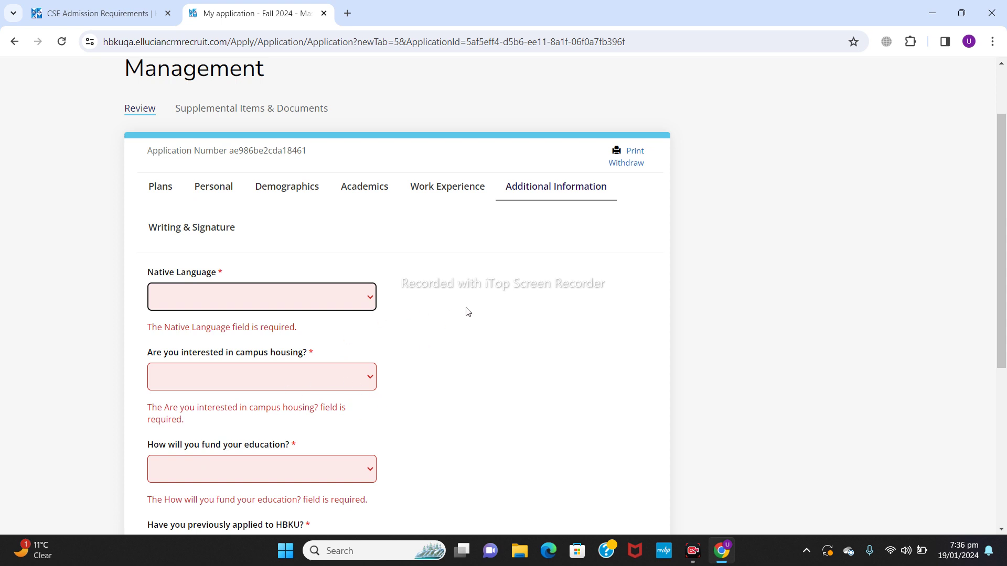
{"action": "scroll", "coordinate": [1002, 403], "scroll_direction": "down", "scroll_amount": 5}
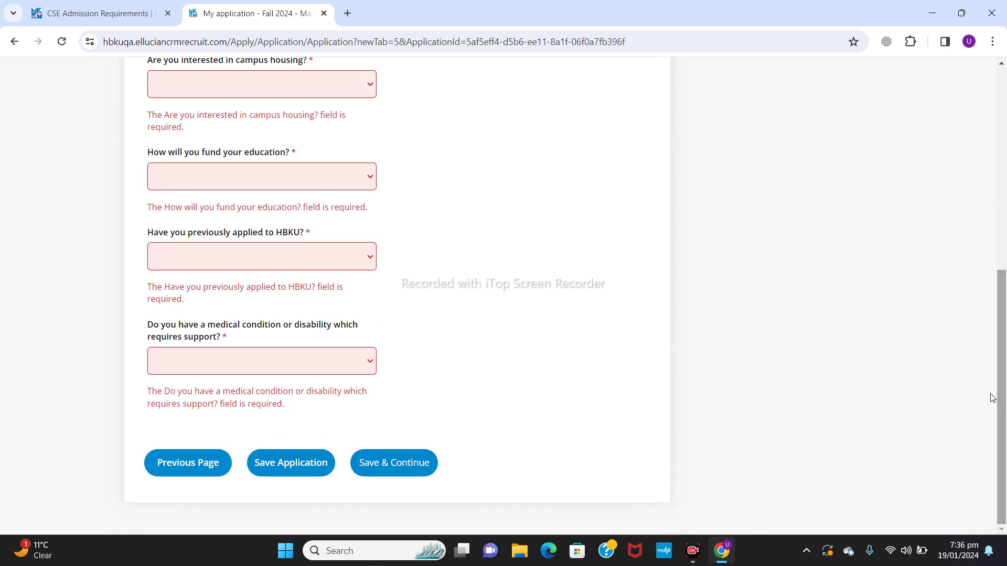
{"action": "scroll", "coordinate": [1004, 244], "scroll_direction": "up", "scroll_amount": 1}
{"action": "scroll", "coordinate": [1004, 244], "scroll_direction": "up", "scroll_amount": 3}
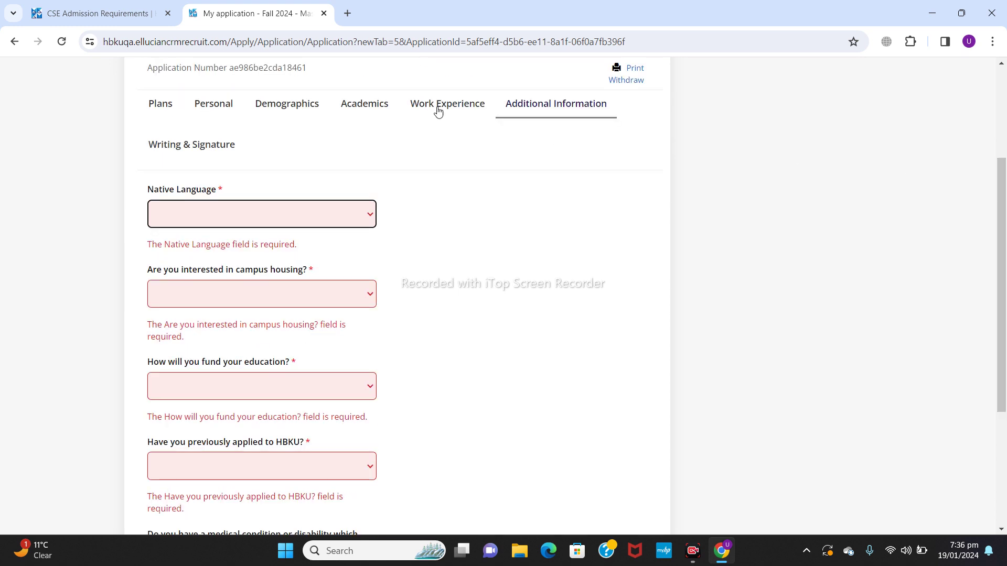
{"action": "left_click", "coordinate": [259, 225]}
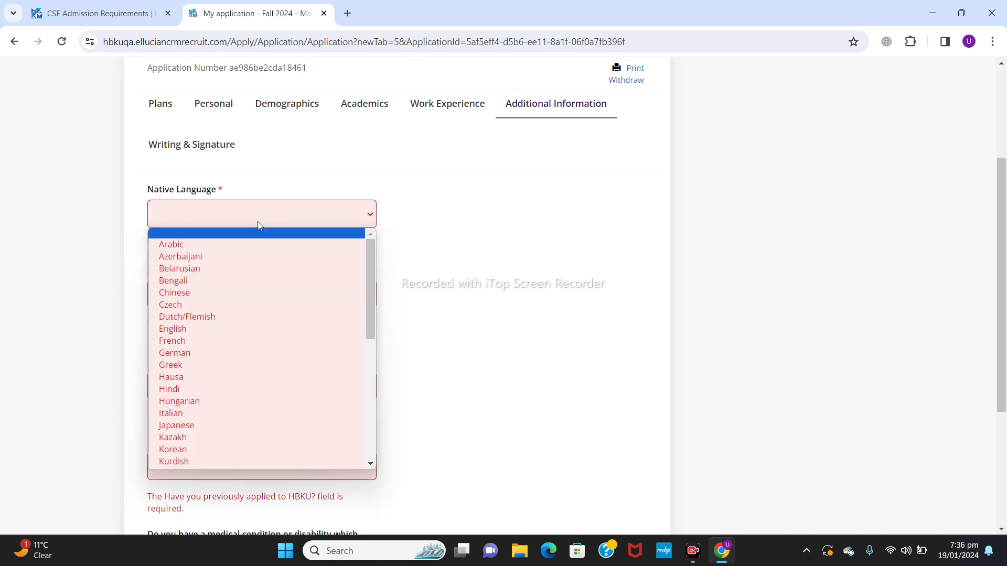
{"action": "type", "text": "ur"}
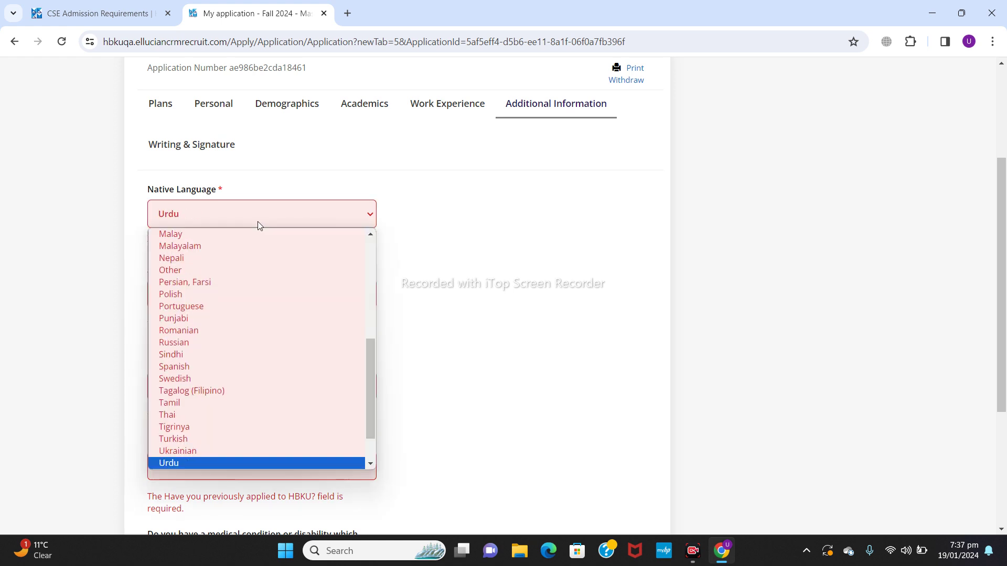
{"action": "left_click", "coordinate": [171, 464]}
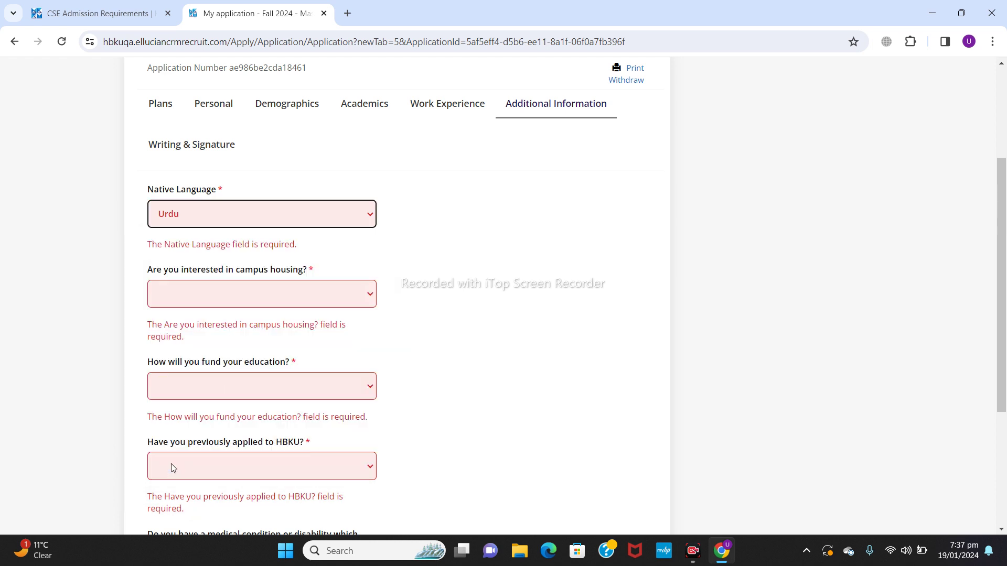
Step: Answer Yes to the campus housing question
{"action": "left_click", "coordinate": [302, 304]}
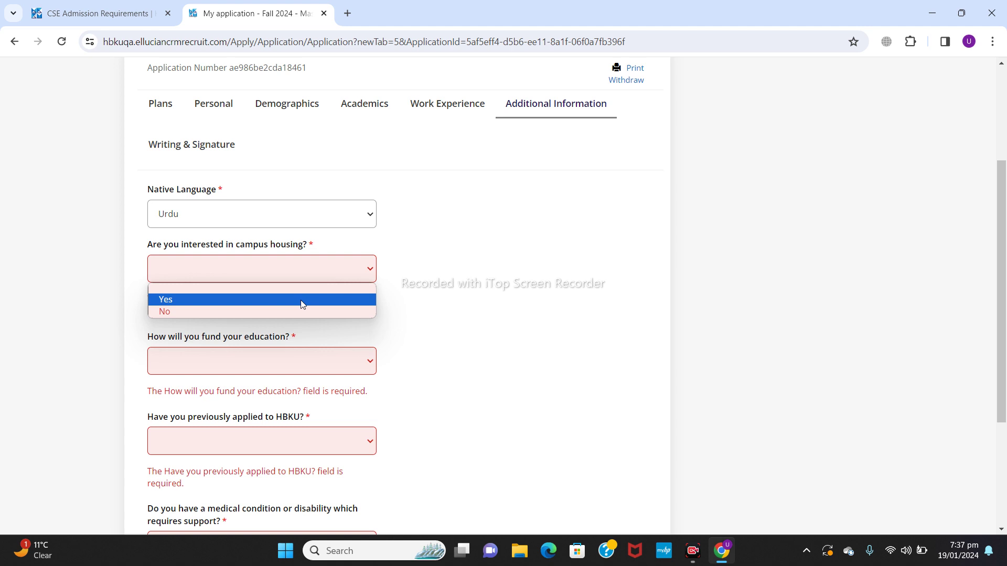
{"action": "left_click", "coordinate": [264, 298]}
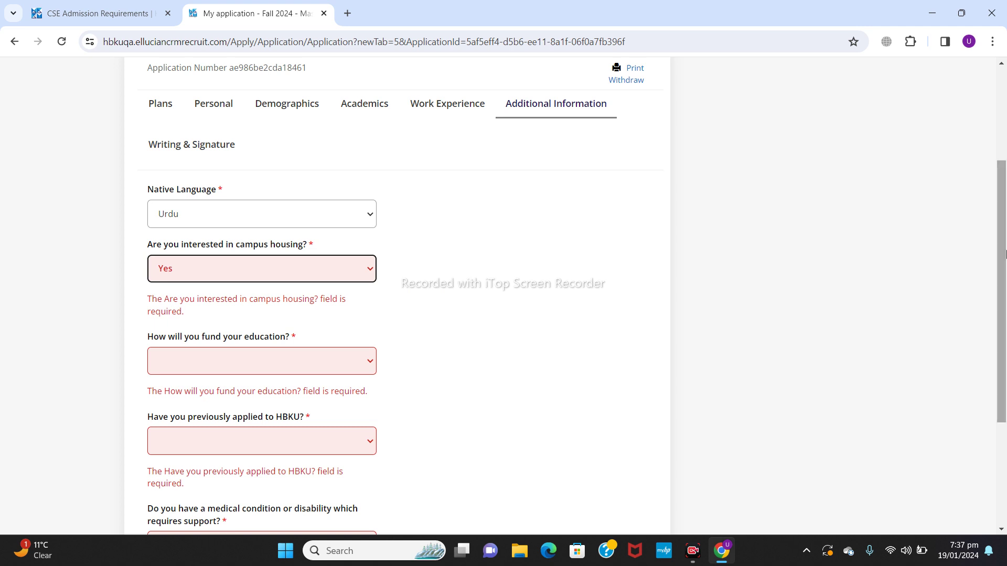
{"action": "left_click_drag", "start_coordinate": [1003, 255], "coordinate": [1005, 326]}
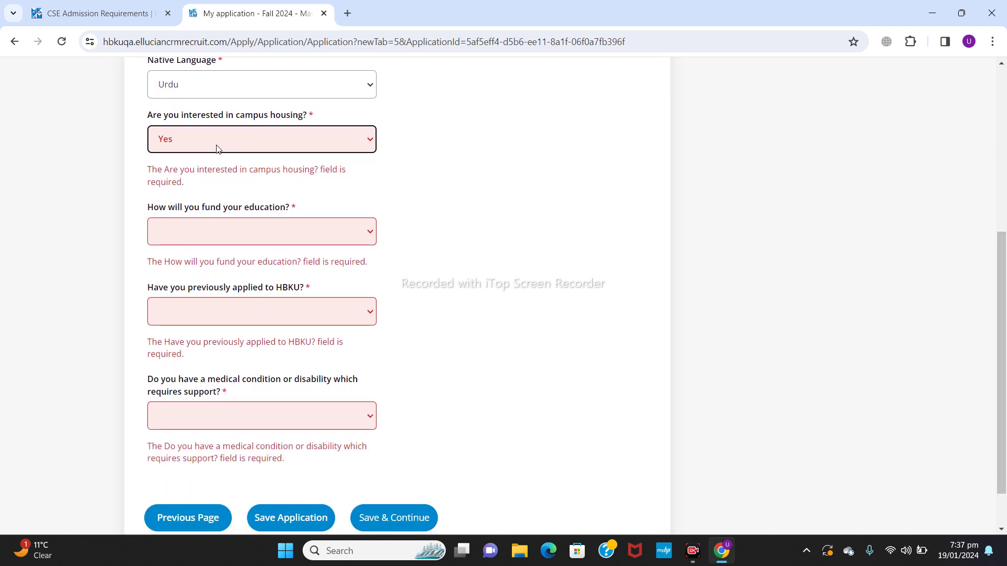
Step: Select requiring an HBKU scholarship, answer No to prior application and medical condition, then save
{"action": "left_click", "coordinate": [345, 242]}
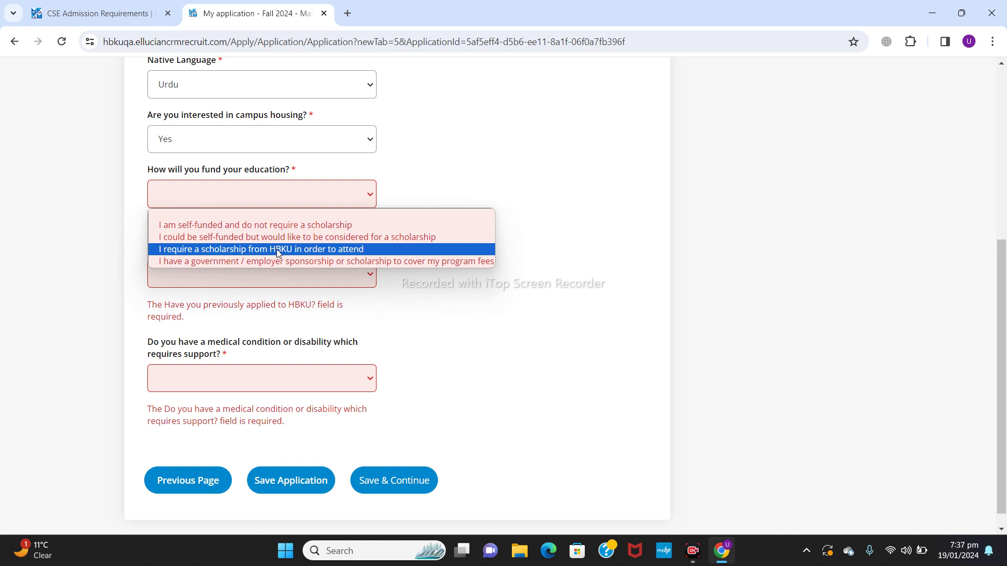
{"action": "left_click", "coordinate": [278, 249]}
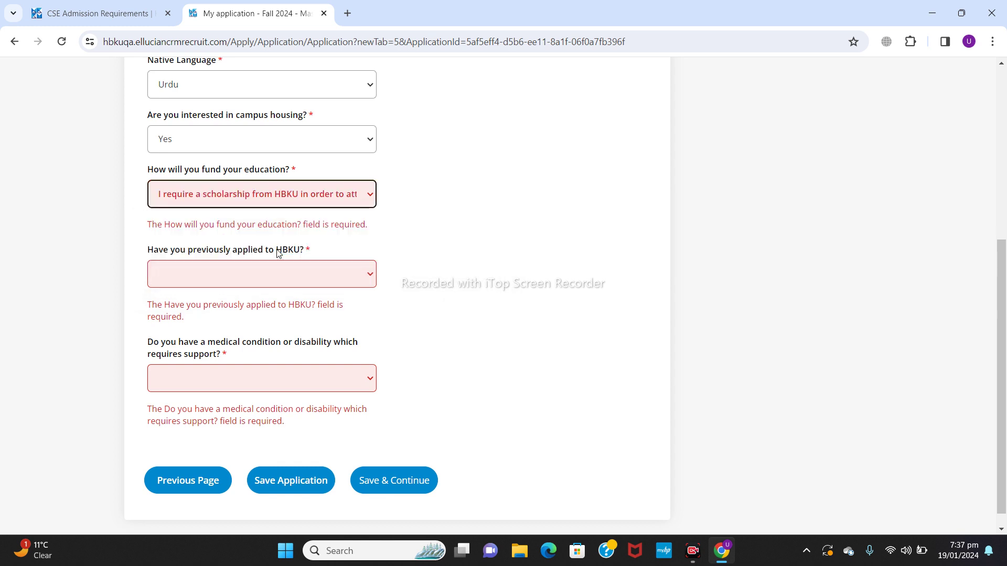
{"action": "left_click", "coordinate": [326, 269]}
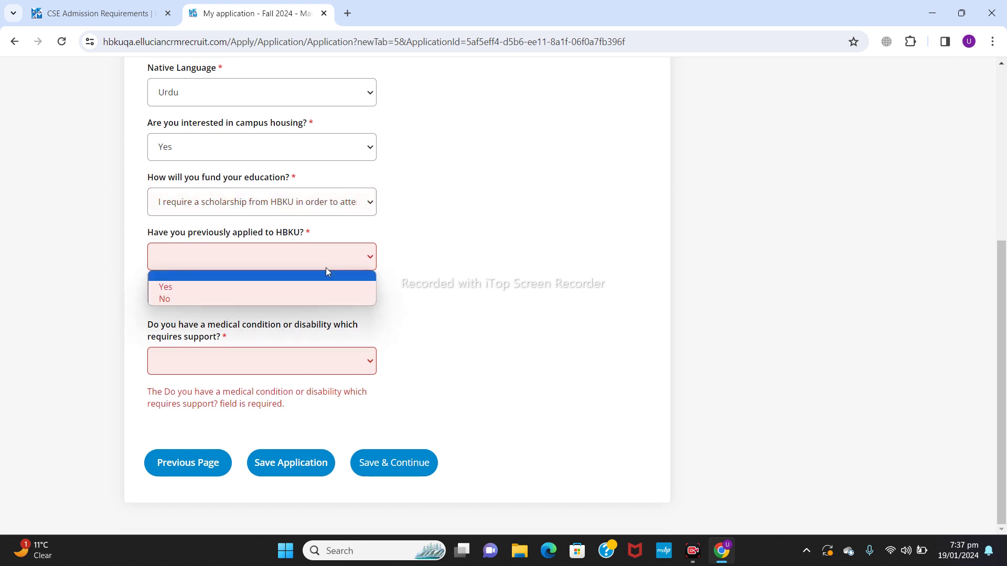
{"action": "left_click", "coordinate": [266, 299]}
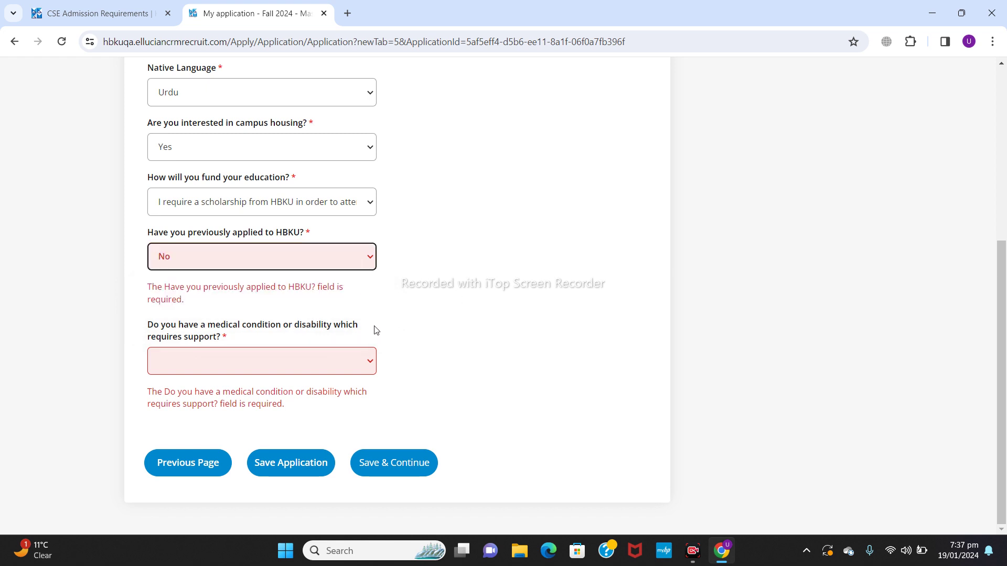
{"action": "left_click", "coordinate": [313, 362]}
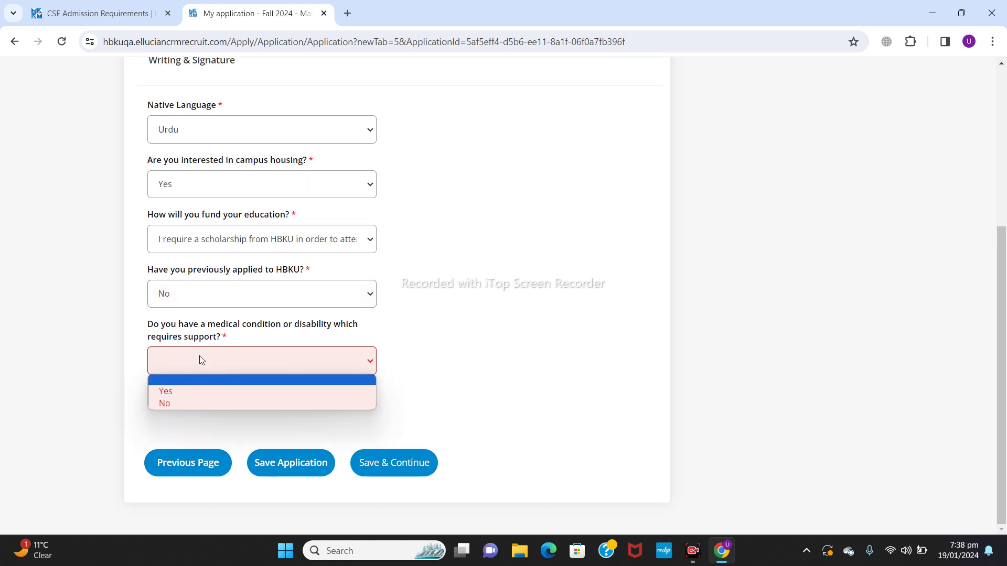
{"action": "left_click", "coordinate": [199, 403]}
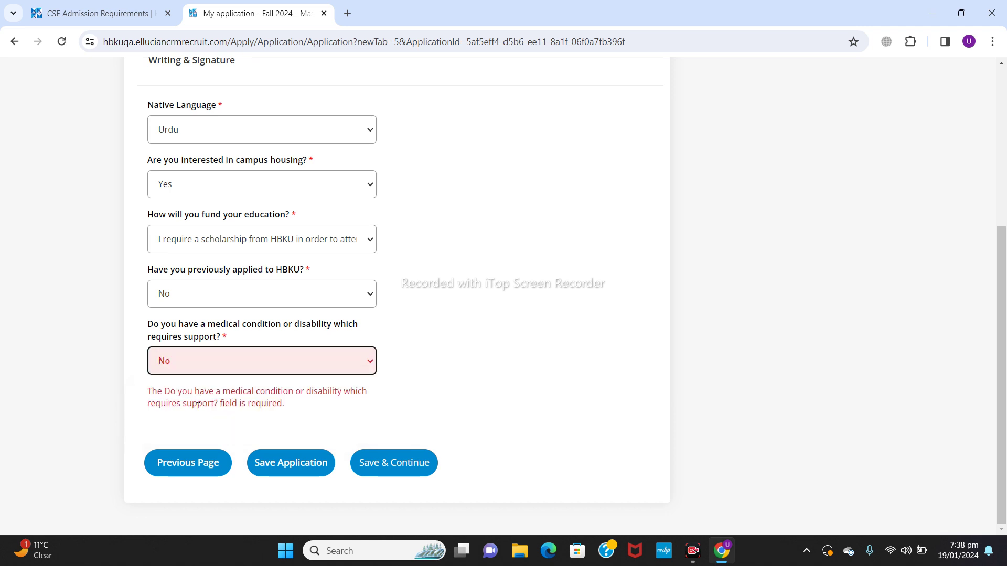
{"action": "left_click", "coordinate": [380, 462]}
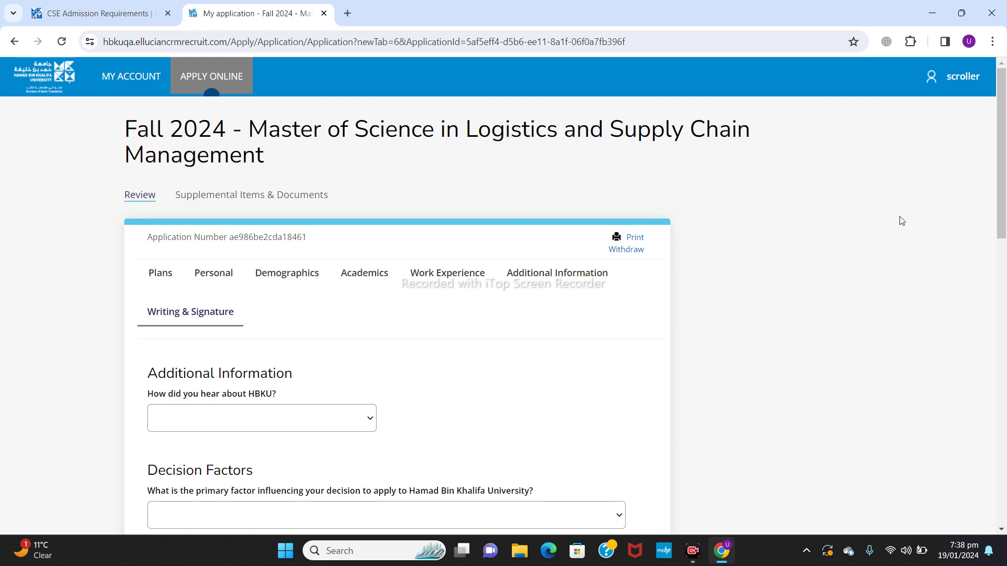
Step: Choose Social/Digital Media as how you heard about HBKU and Friend as primary factor
{"action": "left_click_drag", "start_coordinate": [1001, 158], "coordinate": [1004, 249]}
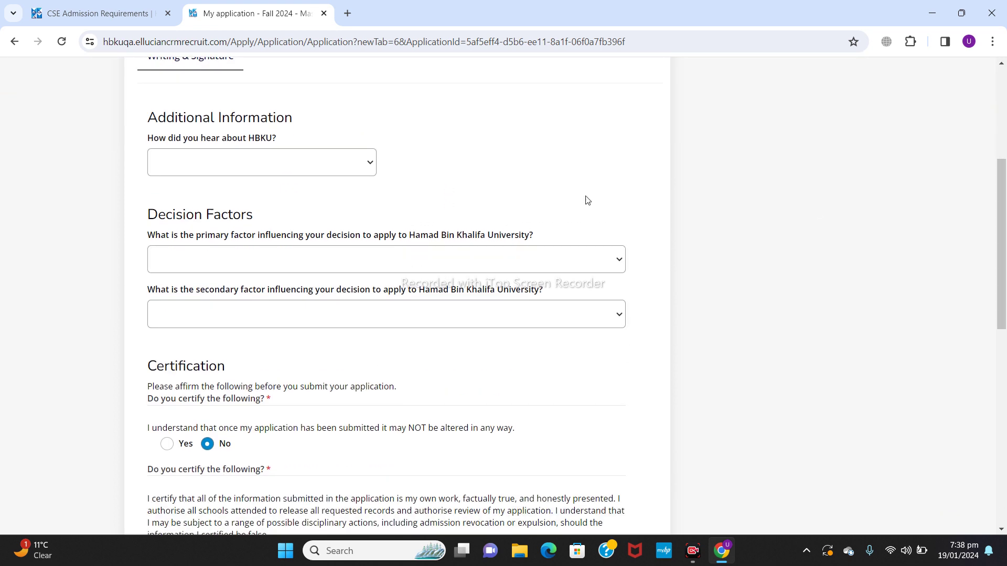
{"action": "left_click", "coordinate": [275, 162]}
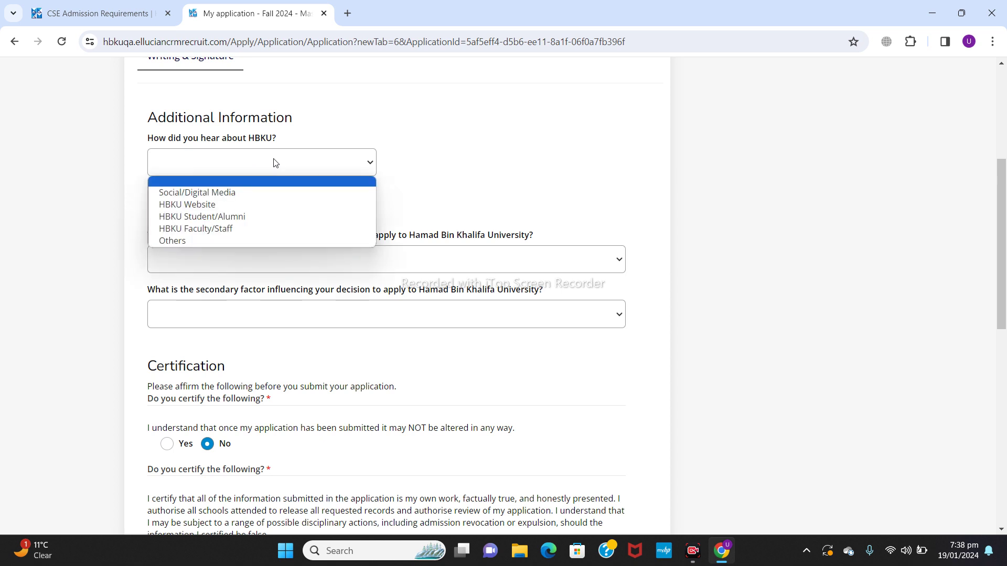
{"action": "left_click", "coordinate": [234, 193]}
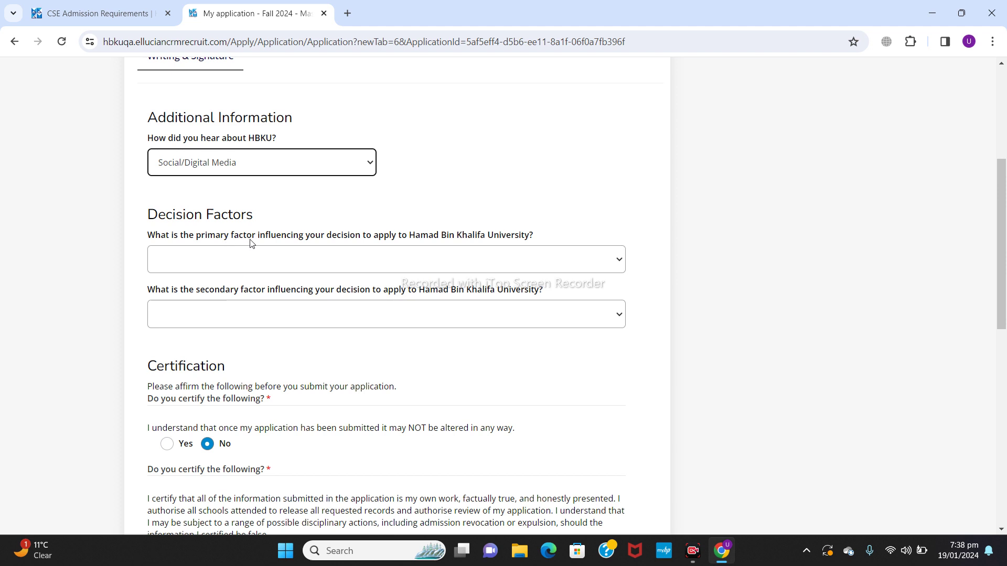
{"action": "left_click", "coordinate": [435, 254]}
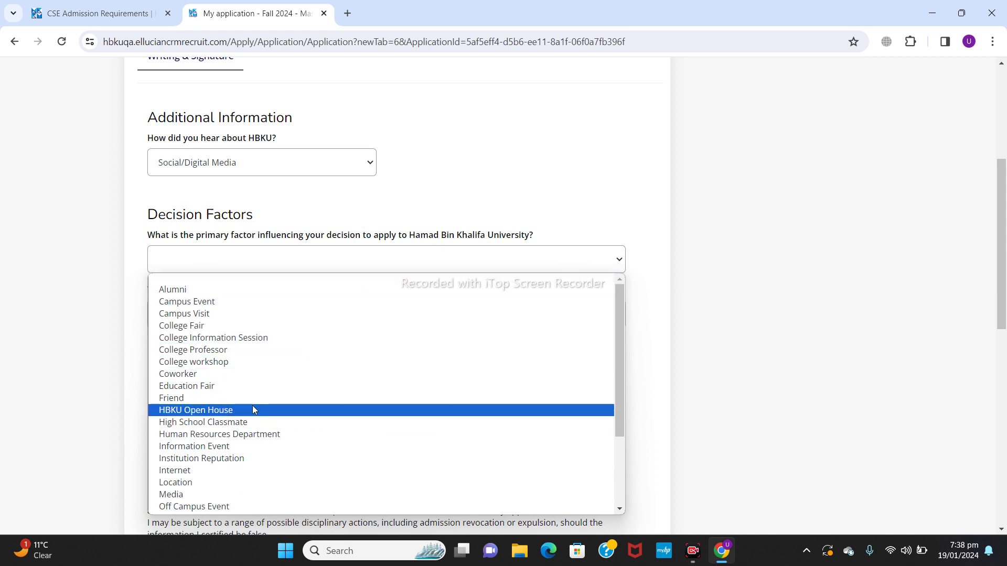
{"action": "key", "text": "Up"}
{"action": "key", "text": "Return"}
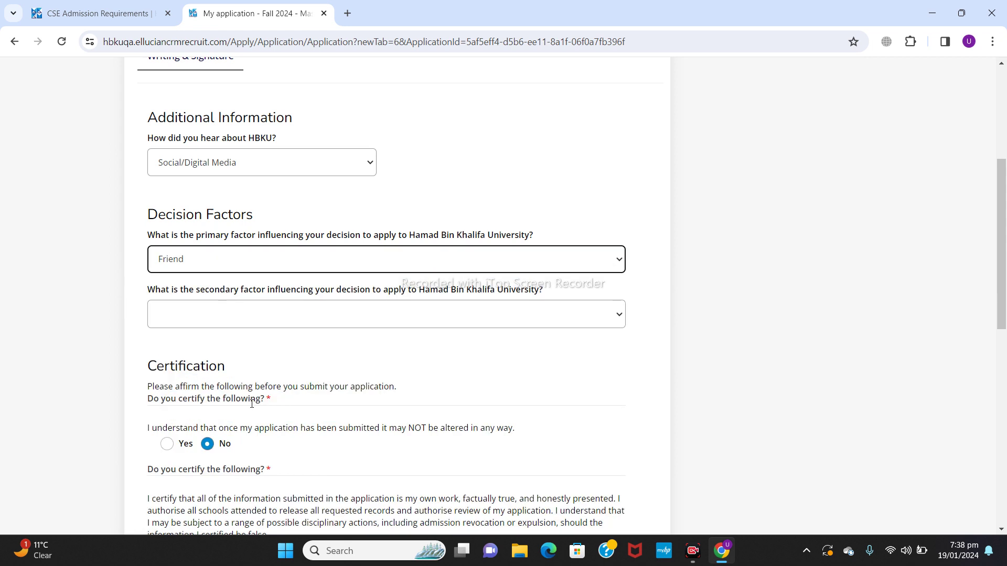
Step: Set the secondary decision factor to Media
{"action": "left_click", "coordinate": [364, 314]}
{"action": "scroll", "coordinate": [410, 234], "scroll_direction": "down", "scroll_amount": 1}
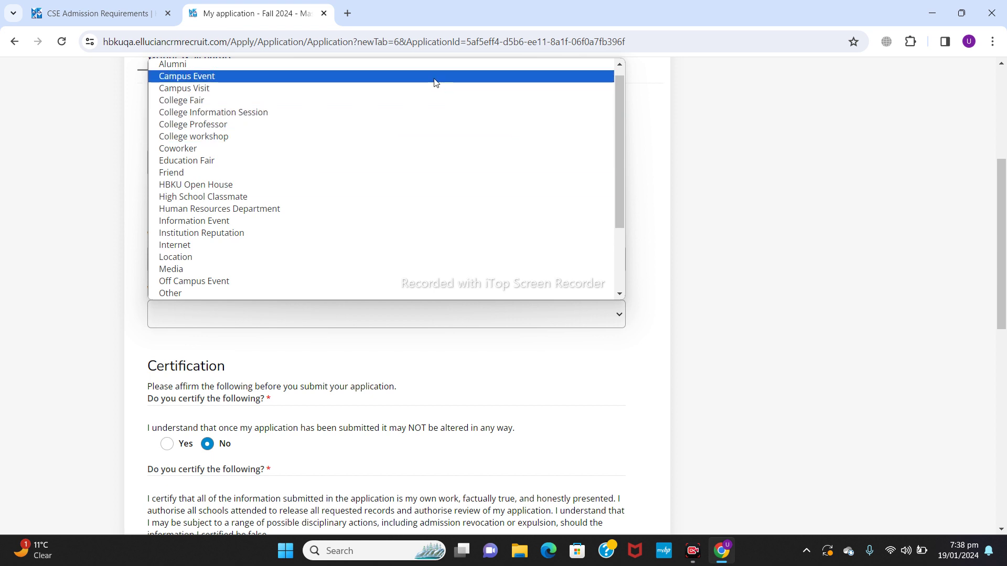
{"action": "left_click", "coordinate": [610, 121]}
{"action": "left_click", "coordinate": [373, 310]}
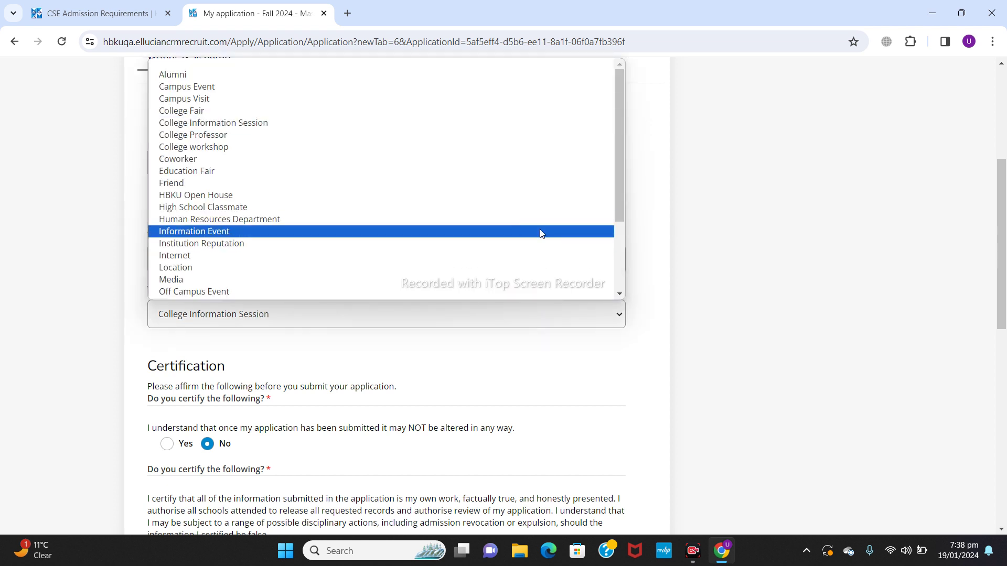
{"action": "left_click_drag", "start_coordinate": [621, 175], "coordinate": [624, 250]}
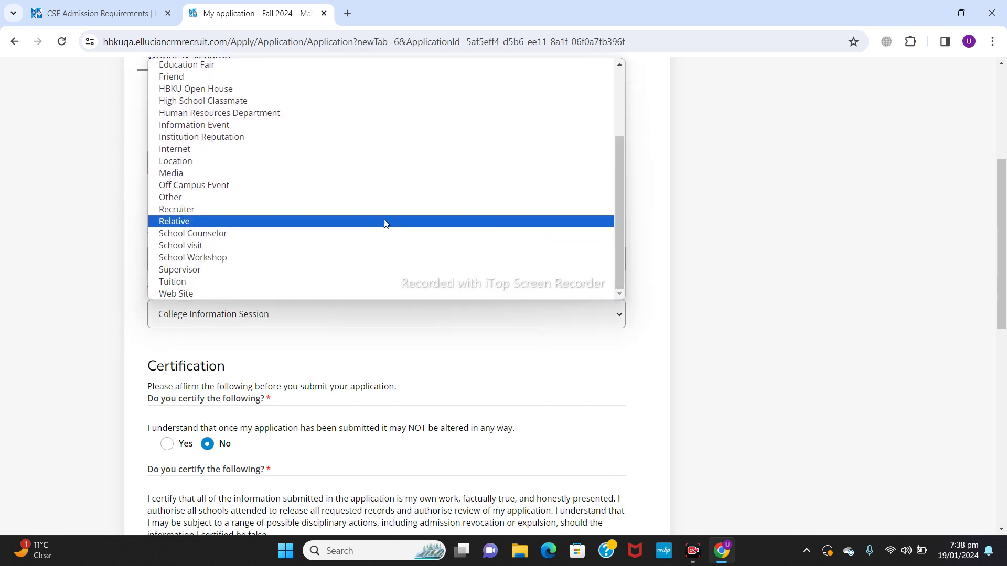
{"action": "left_click", "coordinate": [308, 173]}
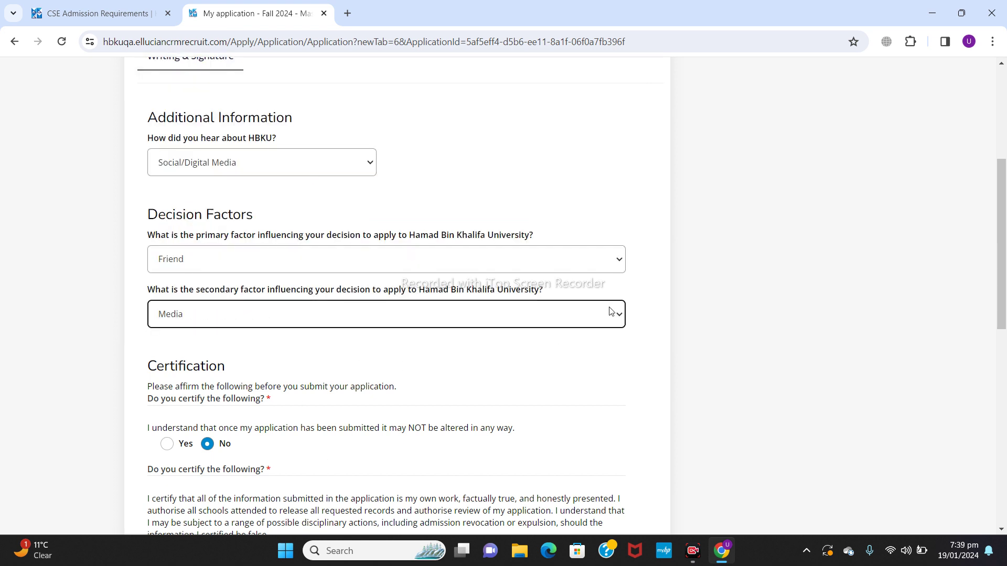
{"action": "scroll", "coordinate": [1003, 245], "scroll_direction": "down", "scroll_amount": 1}
{"action": "left_click_drag", "start_coordinate": [1004, 245], "coordinate": [1004, 309]}
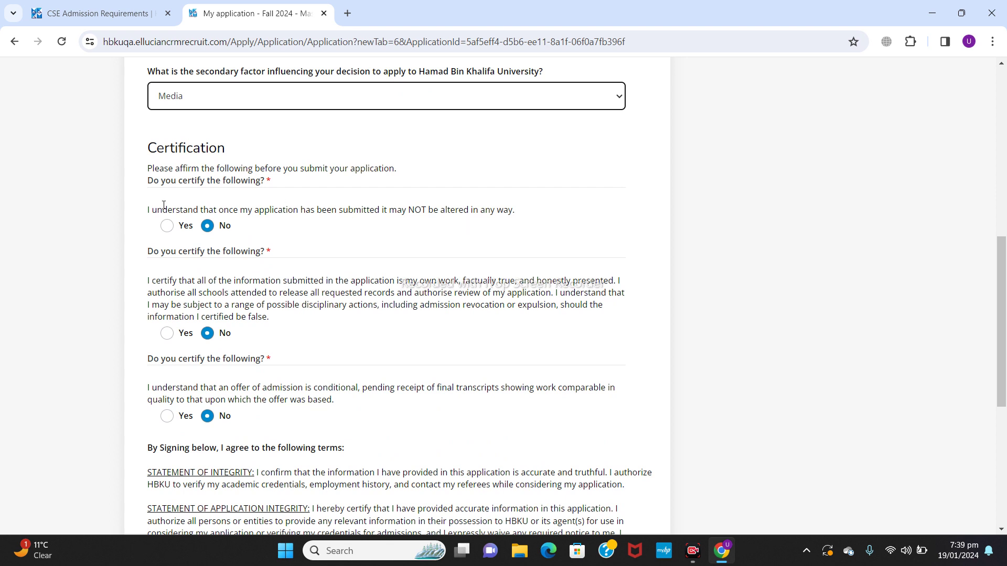
Step: Answer Yes to each of the three 'Do you certify' statements
{"action": "left_click", "coordinate": [167, 226]}
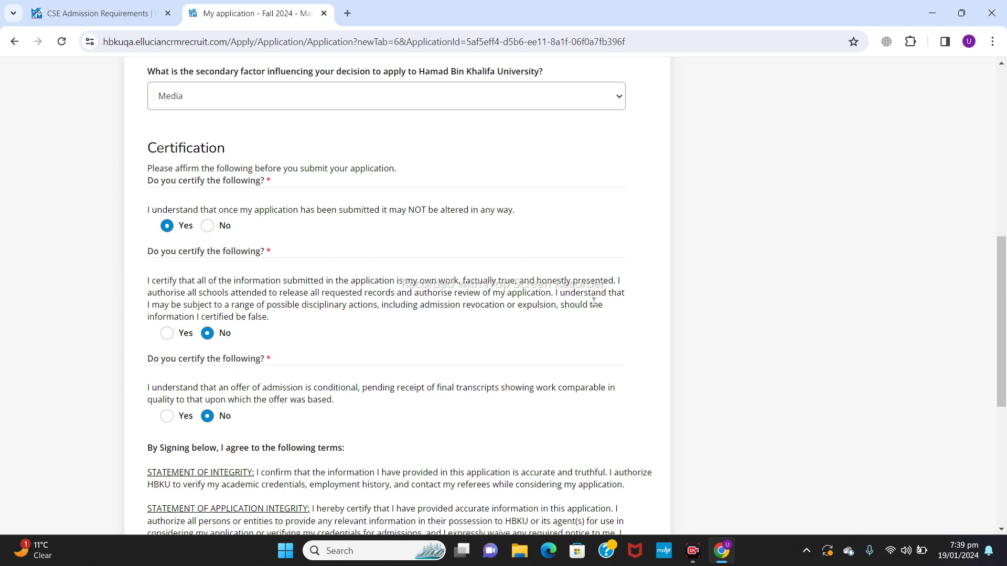
{"action": "left_click", "coordinate": [167, 336]}
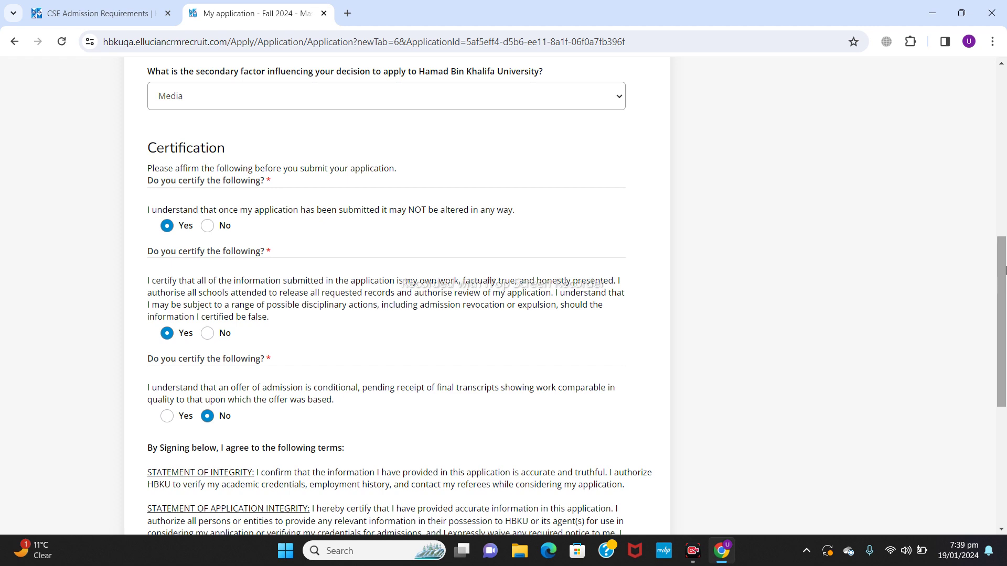
{"action": "left_click_drag", "start_coordinate": [1004, 270], "coordinate": [1004, 346]}
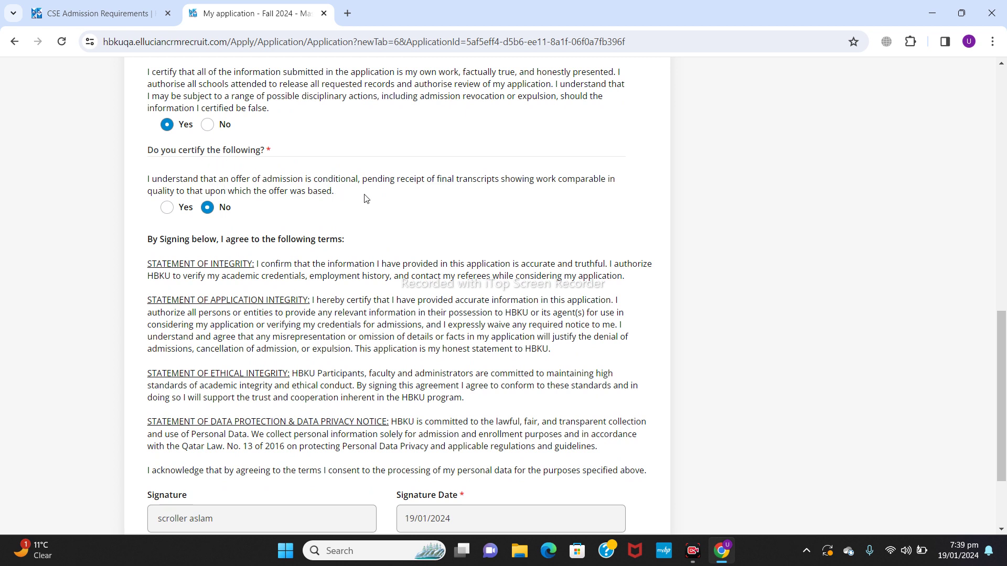
{"action": "left_click", "coordinate": [166, 208]}
{"action": "scroll", "coordinate": [1004, 357], "scroll_direction": "down", "scroll_amount": 3}
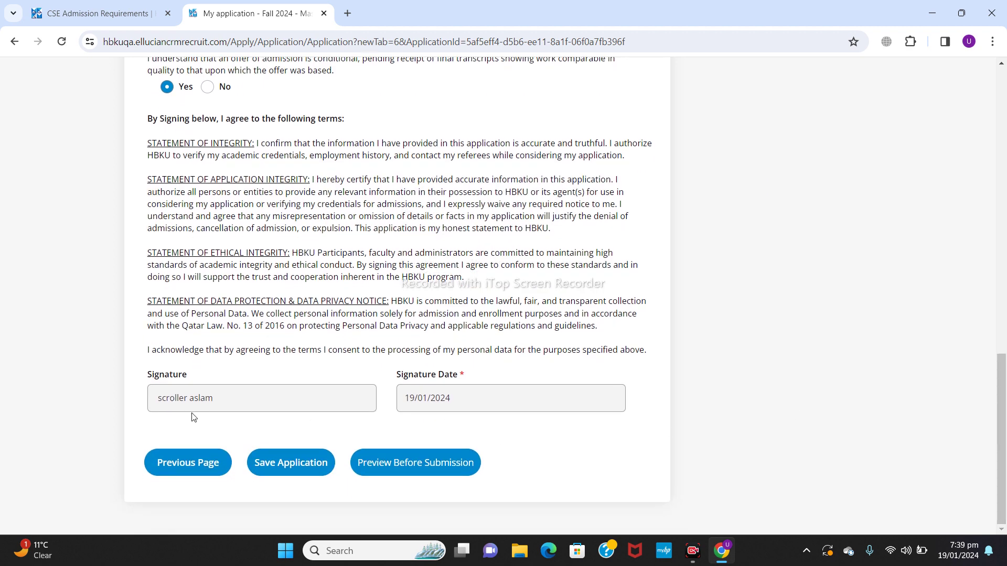
Step: Open Preview Before Submission and scroll through the full application summary
{"action": "left_click", "coordinate": [411, 469]}
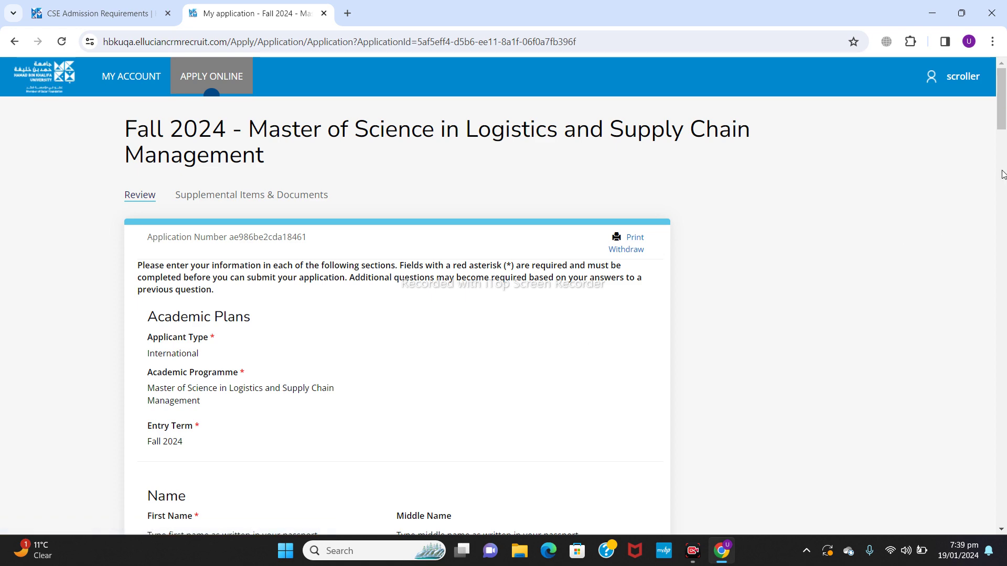
{"action": "left_click_drag", "start_coordinate": [1004, 121], "coordinate": [1005, 216]}
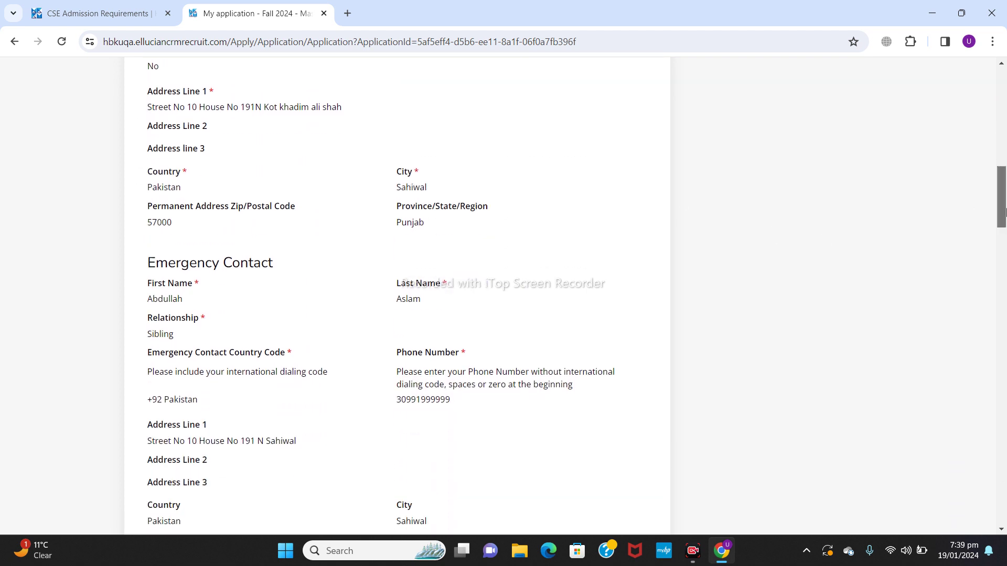
{"action": "left_click_drag", "start_coordinate": [1004, 211], "coordinate": [1004, 503]}
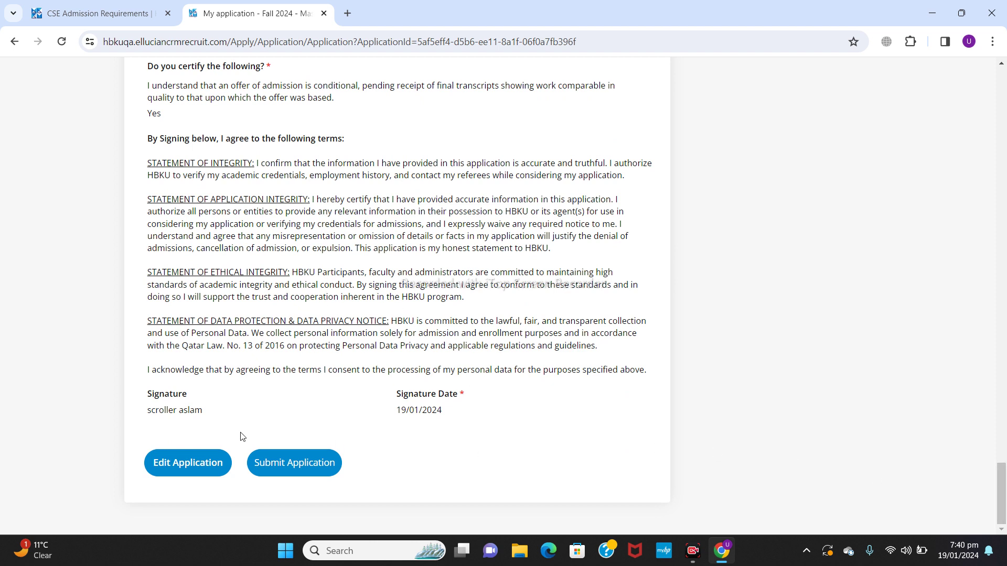
Step: Submit the Fall 2024 Logistics application and reopen it from My Account to see its review
{"action": "left_click", "coordinate": [287, 470]}
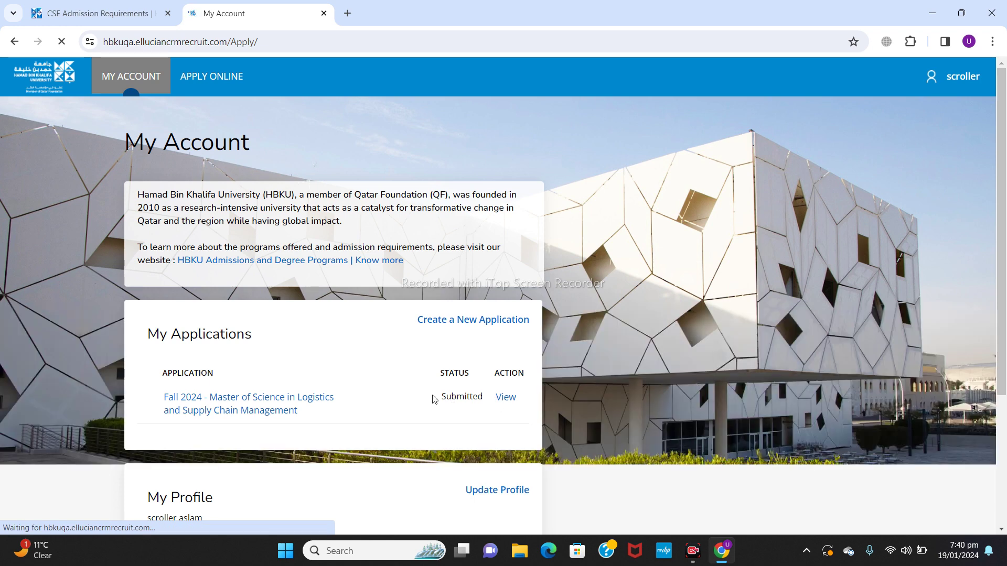
{"action": "left_click", "coordinate": [509, 398]}
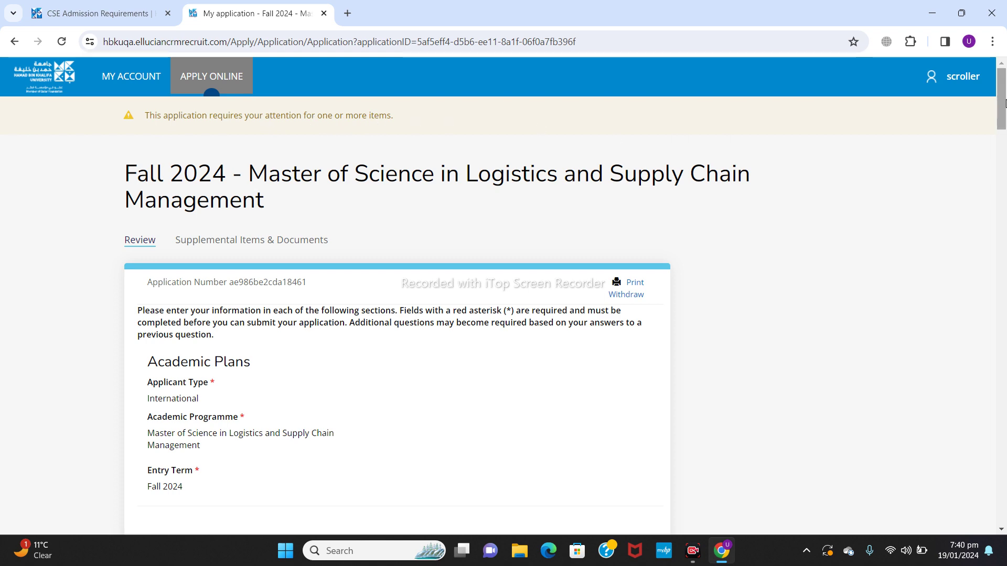
{"action": "left_click_drag", "start_coordinate": [1002, 110], "coordinate": [511, 136]}
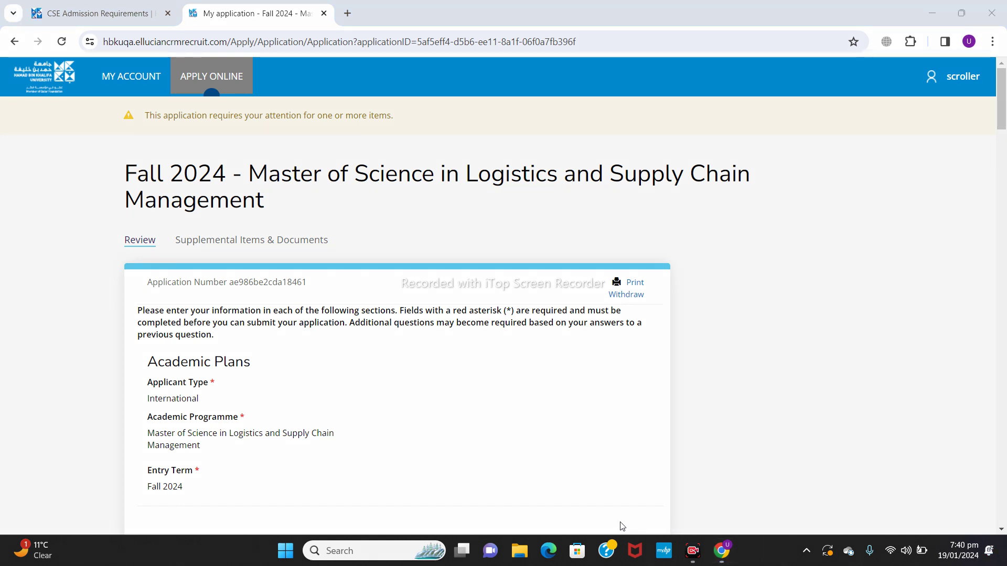
{"action": "mouse_move", "coordinate": [169, 227]}
{"action": "left_mouse_down"}
{"action": "mouse_move", "coordinate": [196, 245]}
{"action": "mouse_move", "coordinate": [338, 254]}
{"action": "left_mouse_up"}
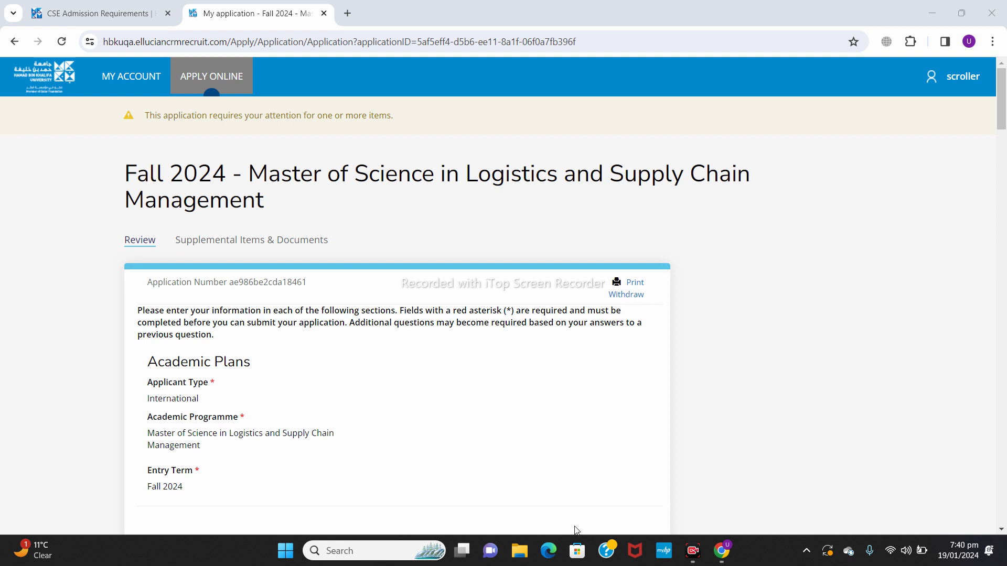
Step: Show the Supplemental Items & Documents list, from CV through GRE/GMAT, all marked Not Received
{"action": "left_click", "coordinate": [320, 241]}
{"action": "left_click_drag", "start_coordinate": [1004, 249], "coordinate": [1004, 334]}
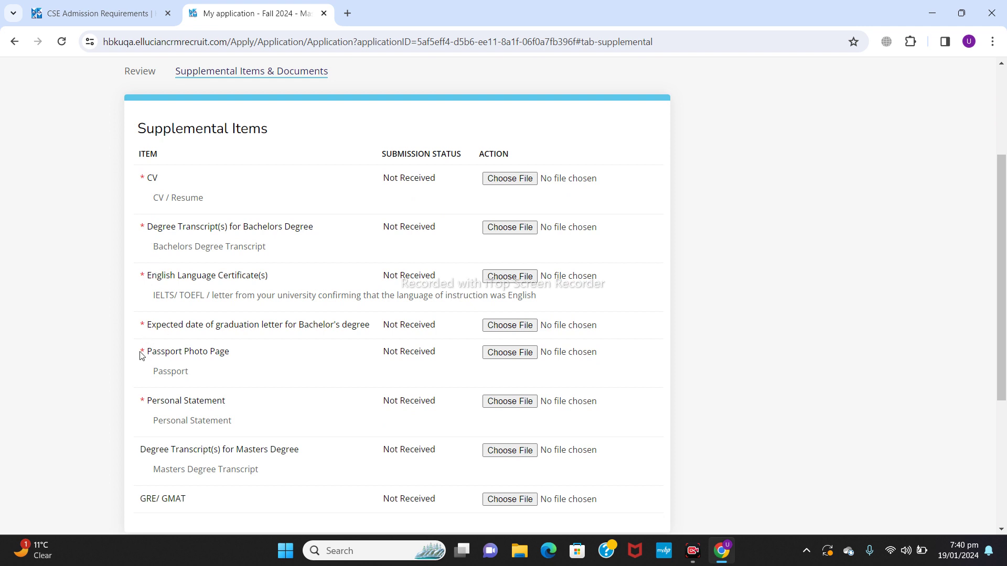
{"action": "left_click_drag", "start_coordinate": [1003, 210], "coordinate": [1004, 273]}
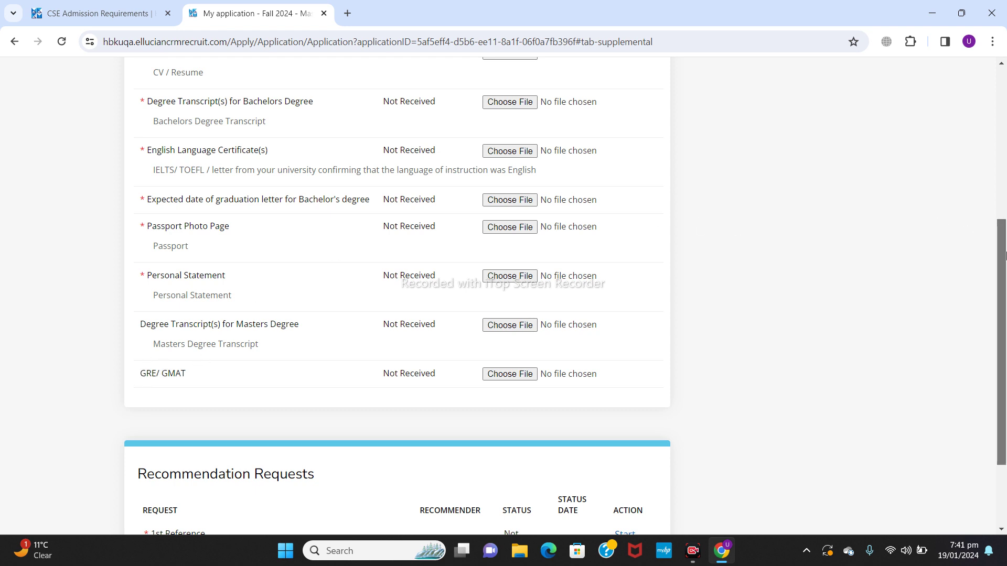
{"action": "scroll", "coordinate": [1004, 256], "scroll_direction": "up", "scroll_amount": 3}
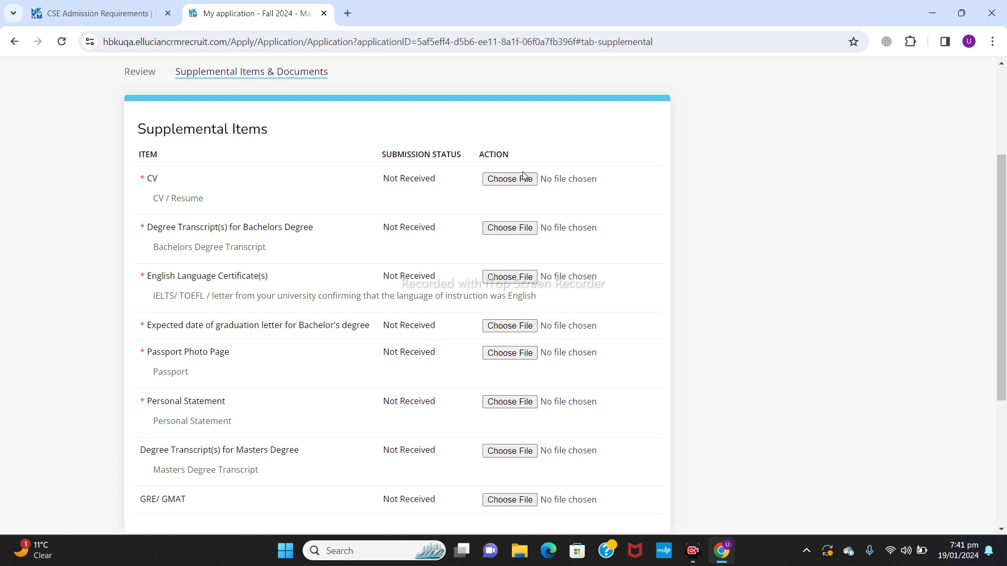
Step: Attach and upload Cover letter for job.docx to the CV item so it shows Received
{"action": "left_click", "coordinate": [509, 180]}
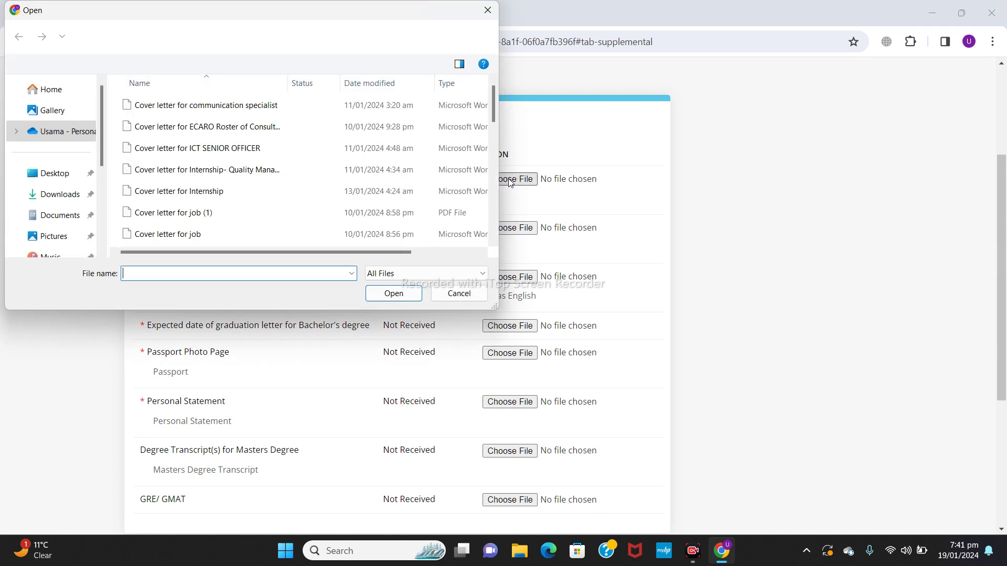
{"action": "left_click", "coordinate": [179, 240]}
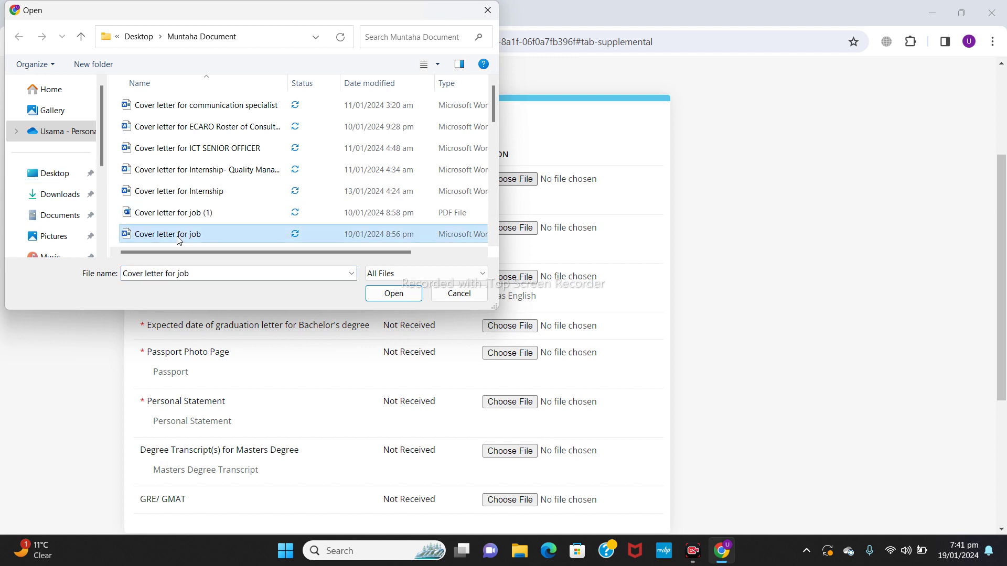
{"action": "left_click", "coordinate": [388, 293]}
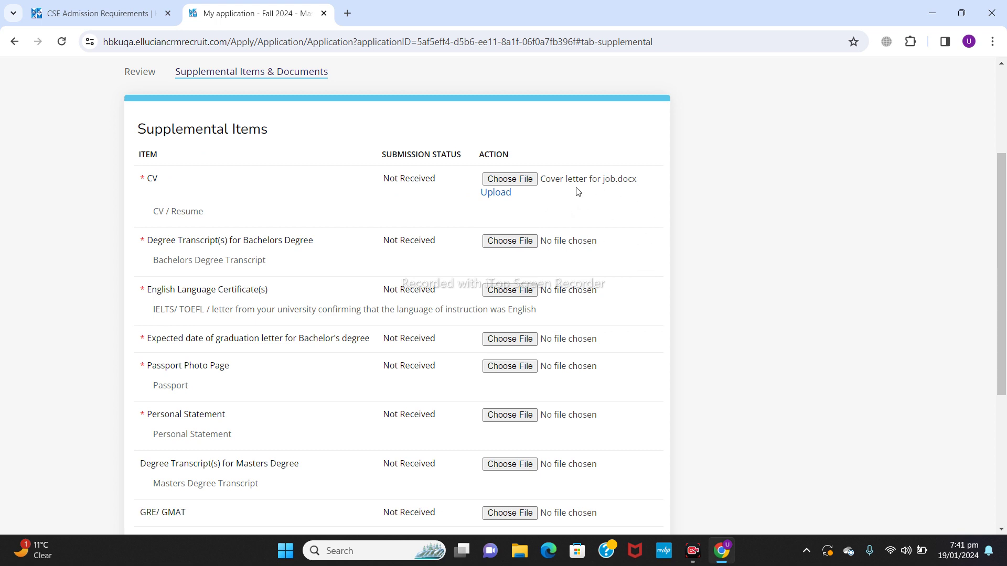
{"action": "left_click_drag", "start_coordinate": [999, 240], "coordinate": [1004, 291]}
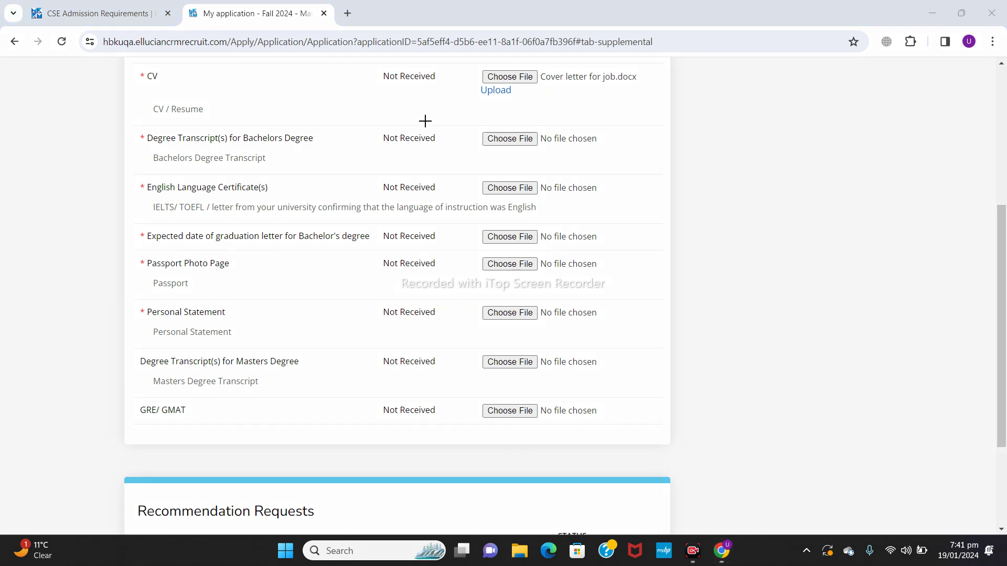
{"action": "mouse_move", "coordinate": [465, 68]}
{"action": "left_mouse_down"}
{"action": "mouse_move", "coordinate": [504, 96]}
{"action": "mouse_move", "coordinate": [544, 103]}
{"action": "mouse_move", "coordinate": [470, 84]}
{"action": "left_mouse_up"}
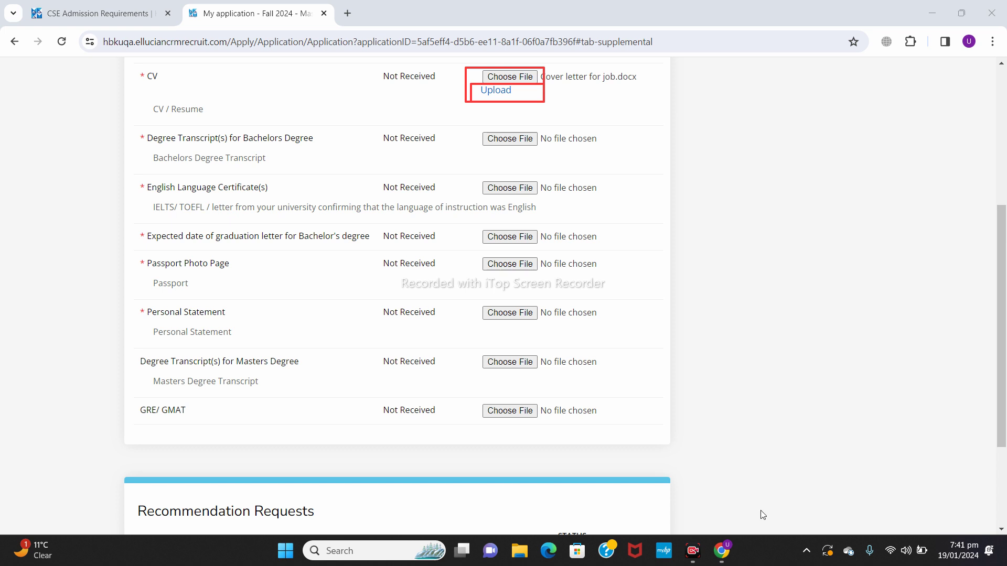
{"action": "key", "text": "ctrl+z"}
{"action": "key", "text": "ctrl+z"}
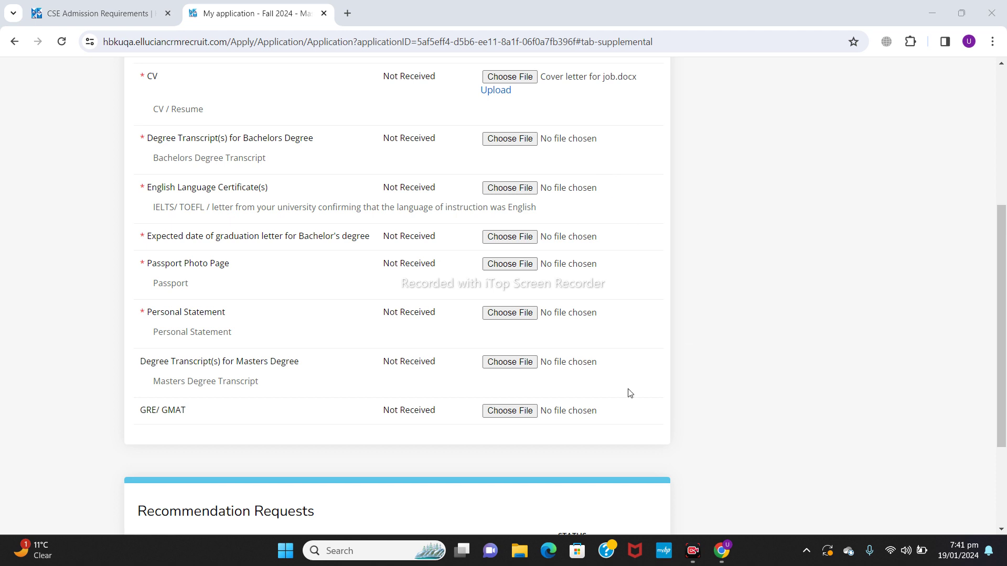
{"action": "left_click", "coordinate": [497, 91]}
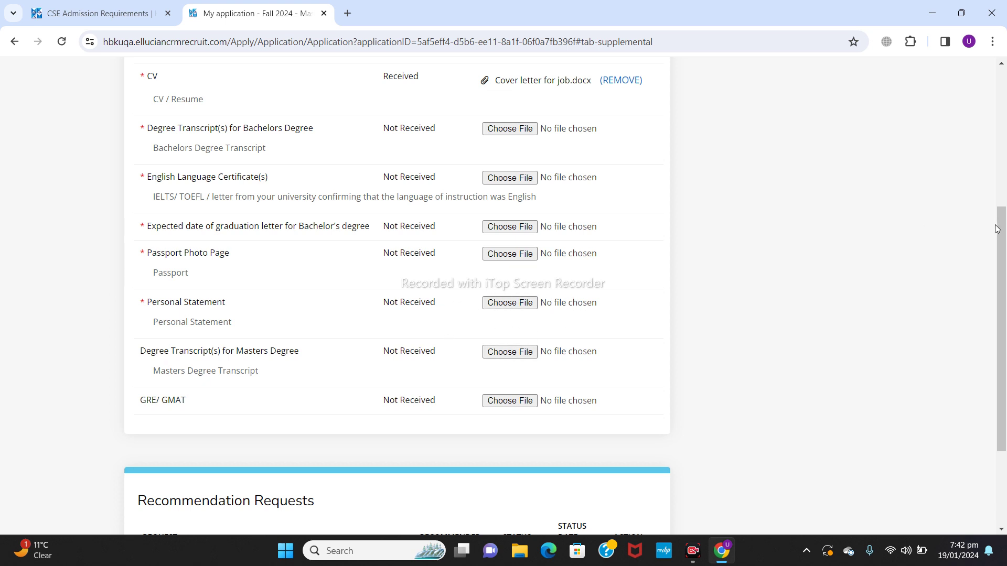
Step: Scroll down to the Recommendation Requests table, where both references are Not Started
{"action": "left_click_drag", "start_coordinate": [1003, 235], "coordinate": [1005, 309]}
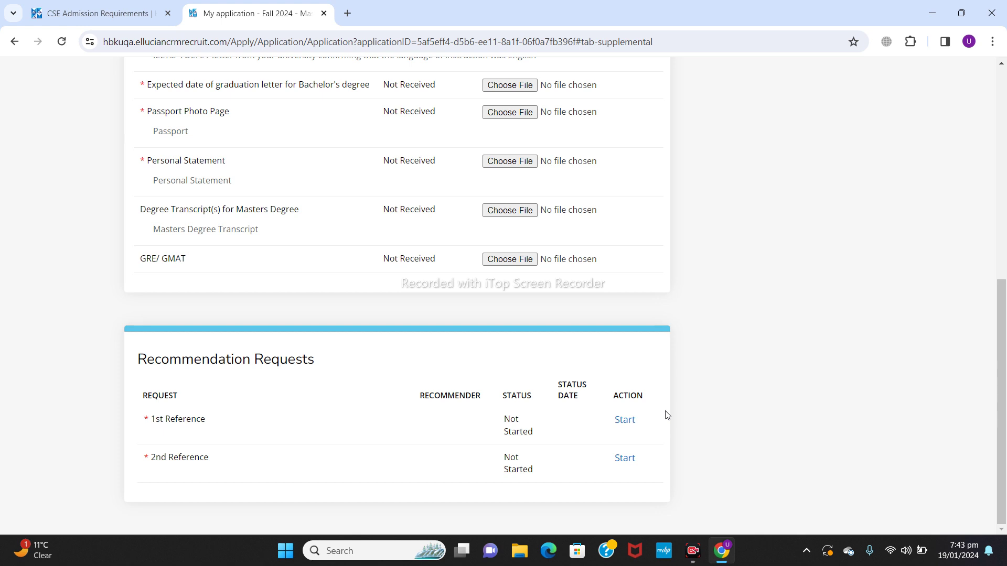
Step: Start the 1st Reference request and tick the waiver of access to the recommendation
{"action": "left_click", "coordinate": [629, 426]}
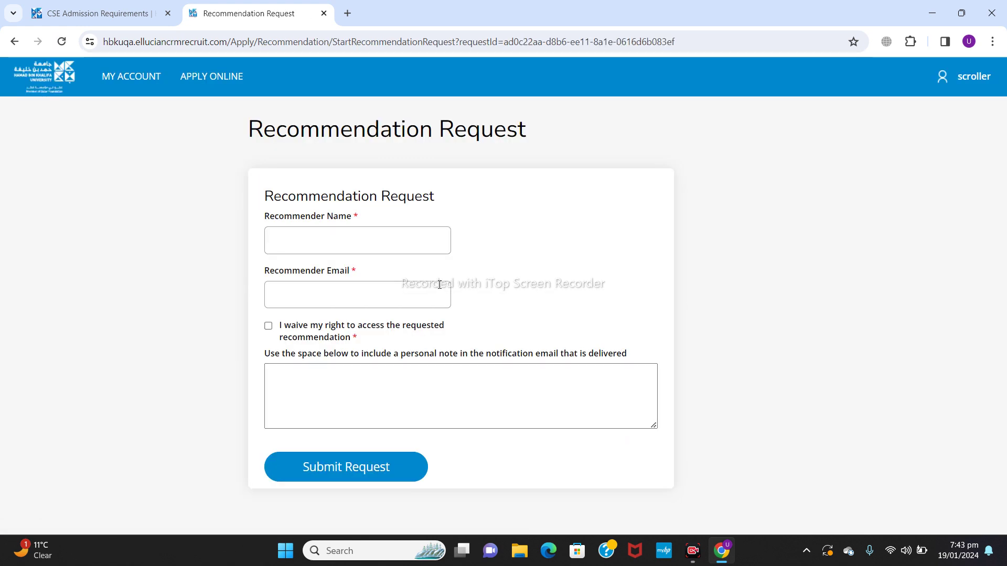
{"action": "left_click", "coordinate": [389, 245]}
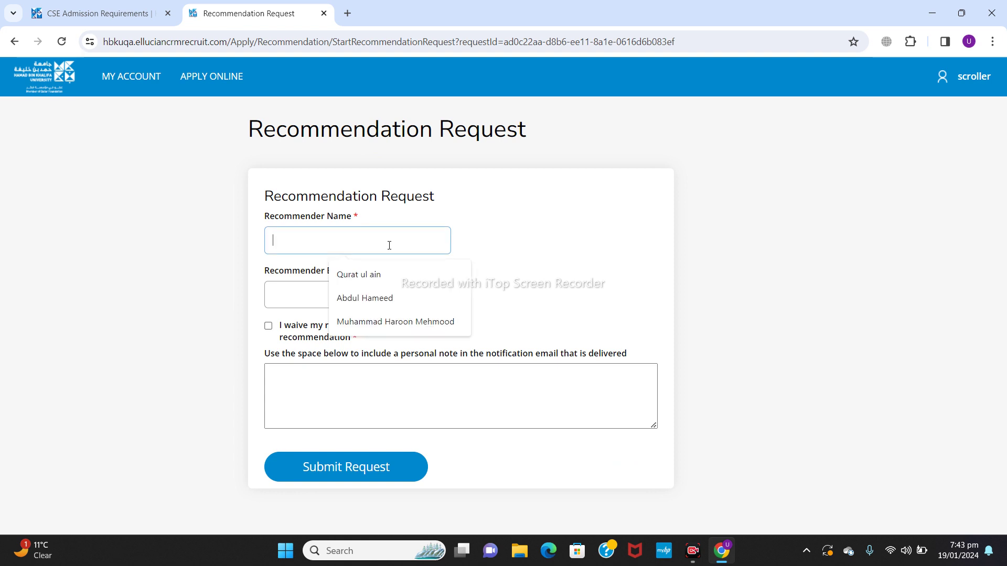
{"action": "left_click", "coordinate": [525, 248]}
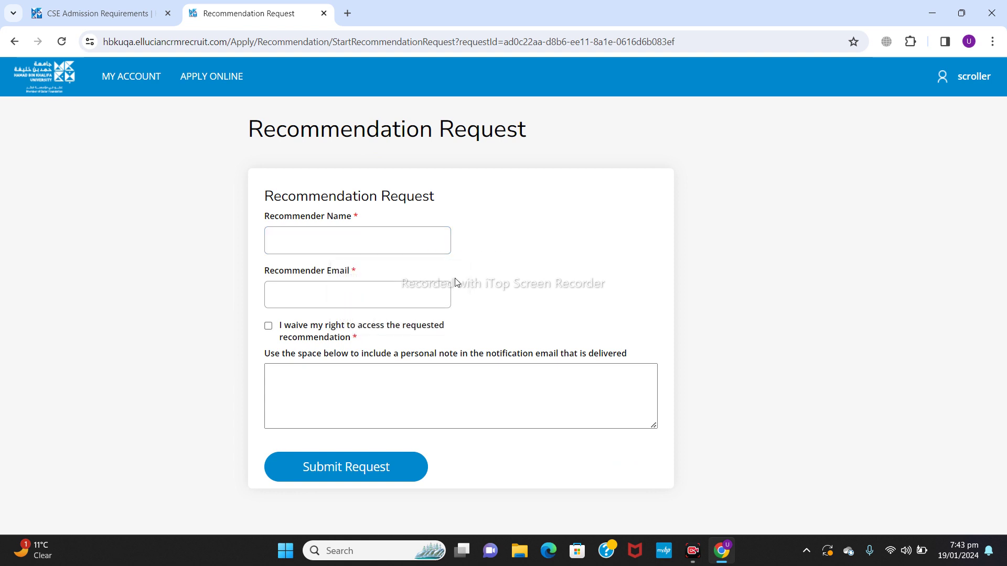
{"action": "left_click", "coordinate": [385, 293]}
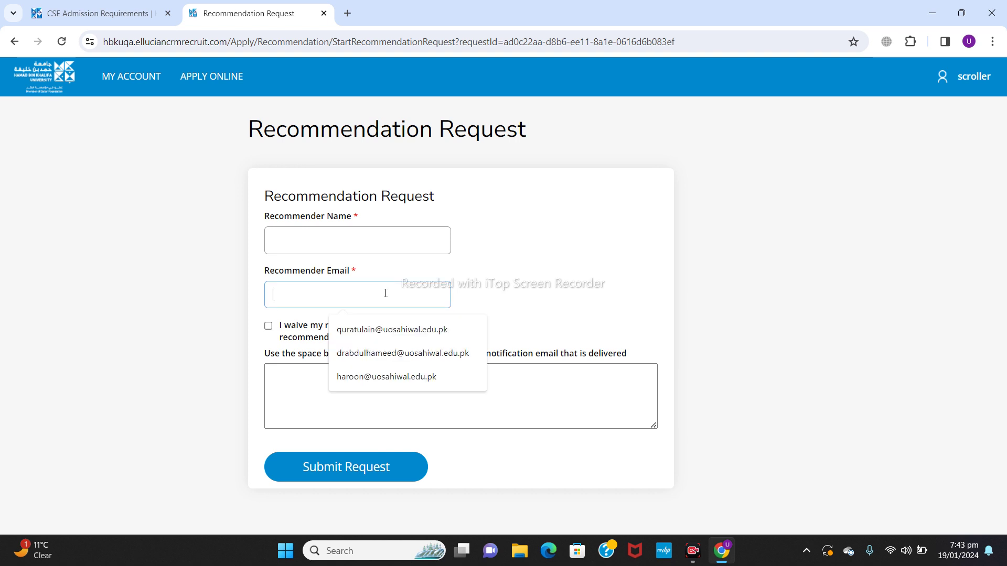
{"action": "left_click", "coordinate": [520, 285]}
{"action": "left_click", "coordinate": [268, 328]}
Step: Write the personal note 'i am your student from batch 2019-2023', correcting its typos
{"action": "left_click", "coordinate": [331, 379]}
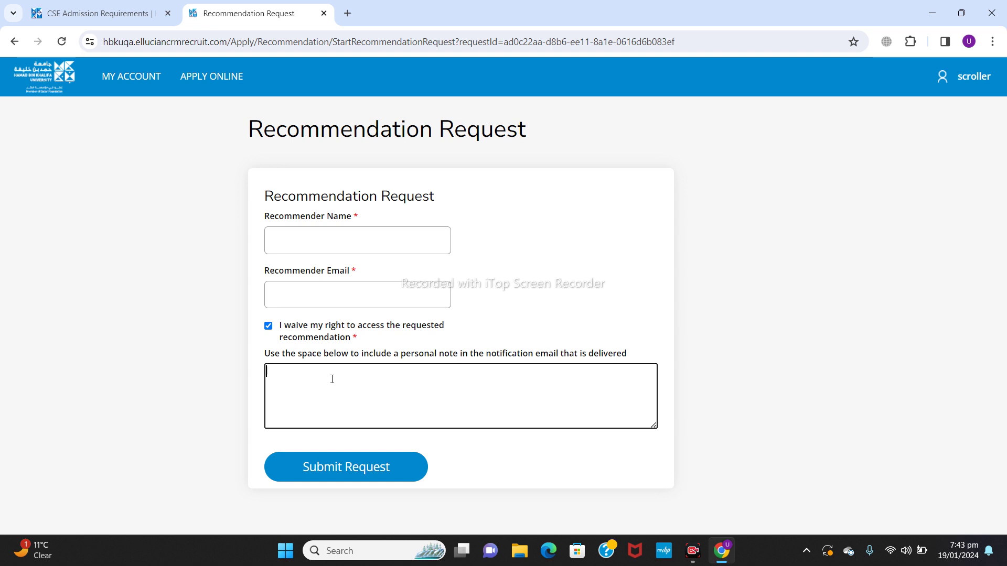
{"action": "type", "text": "i ma your student from batch 2019-203"}
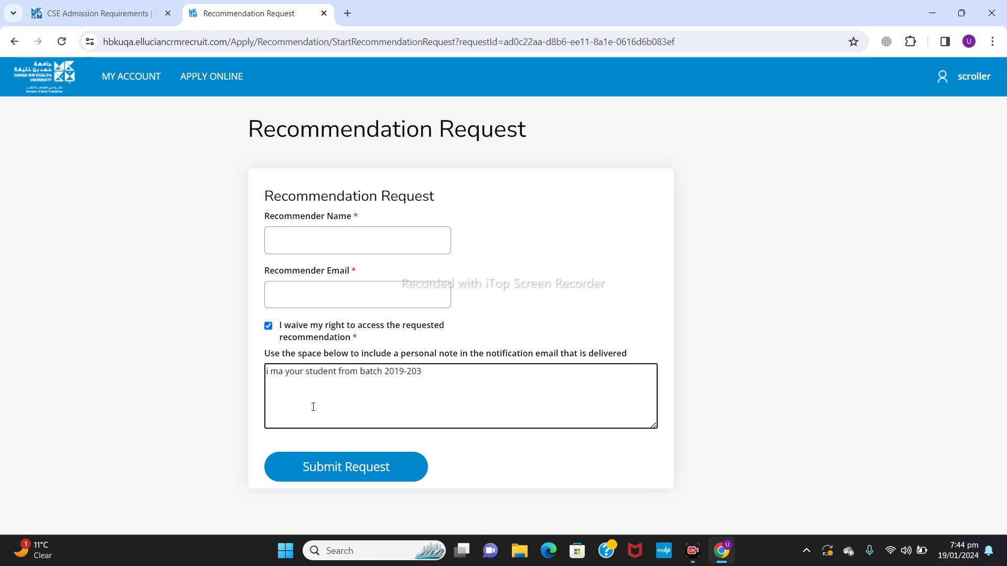
{"action": "left_click", "coordinate": [283, 373]}
{"action": "key", "text": "BackSpace"}
{"action": "key", "text": "BackSpace"}
{"action": "type", "text": "am"}
{"action": "left_click", "coordinate": [482, 376]}
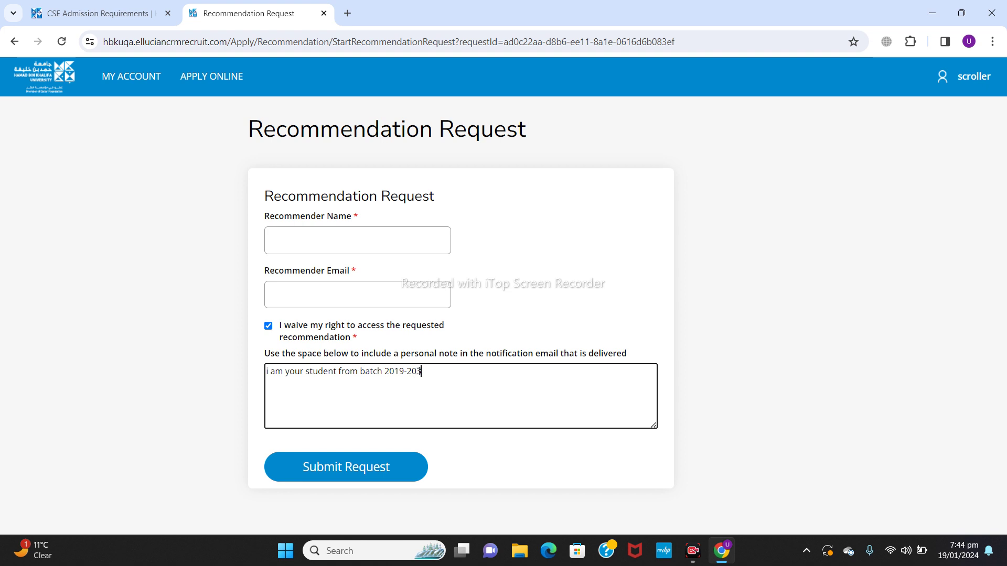
{"action": "type", "text": "2"}
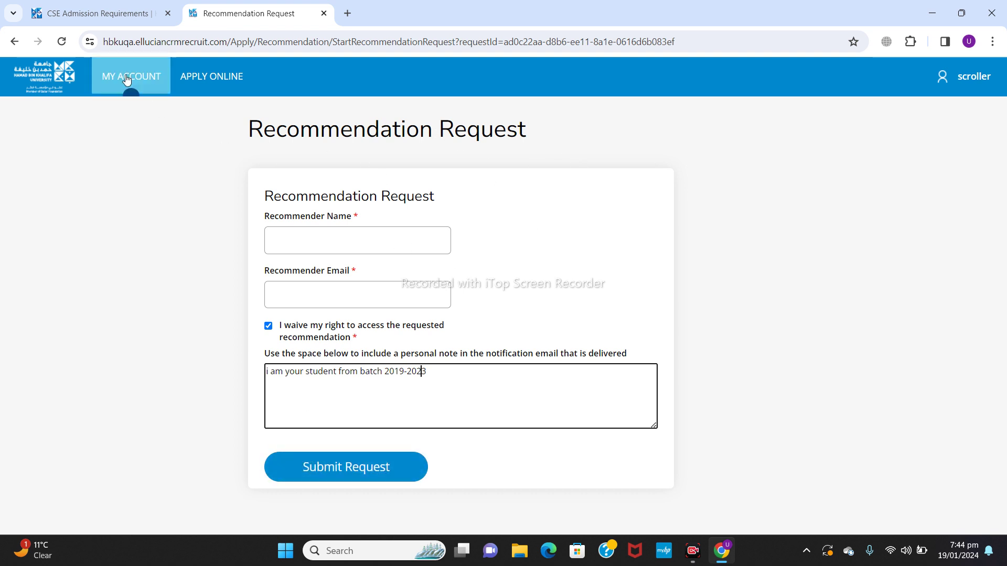
Step: Back on the application, upload Cover letter for job (1).pdf as the Passport Photo Page
{"action": "left_click", "coordinate": [14, 41]}
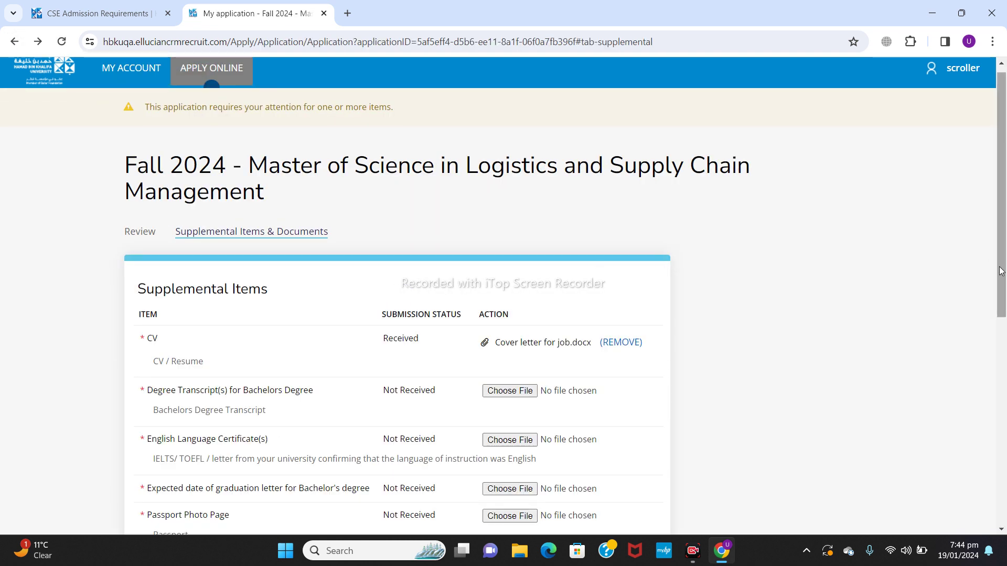
{"action": "left_click_drag", "start_coordinate": [1001, 271], "coordinate": [1005, 477]}
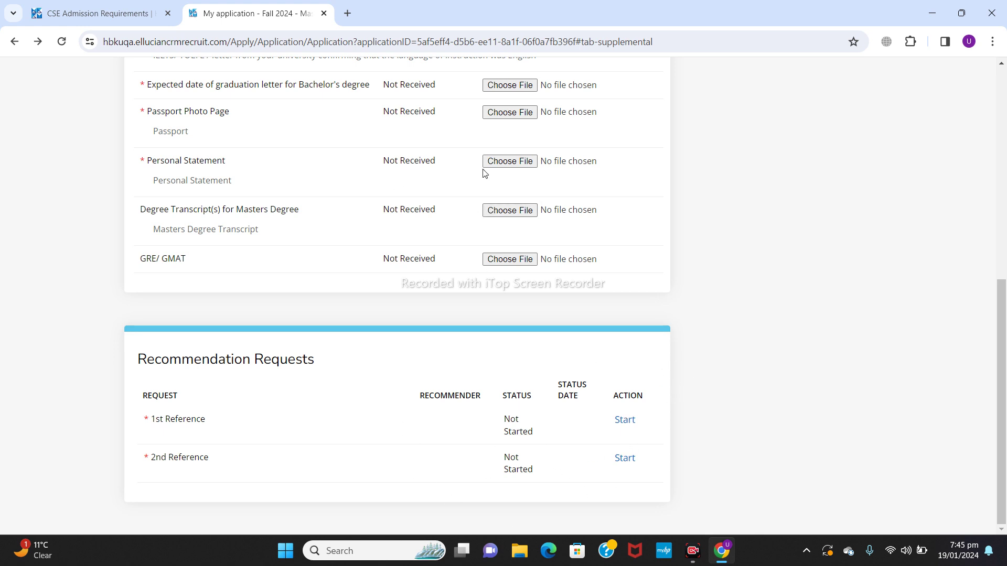
{"action": "left_click", "coordinate": [510, 114]}
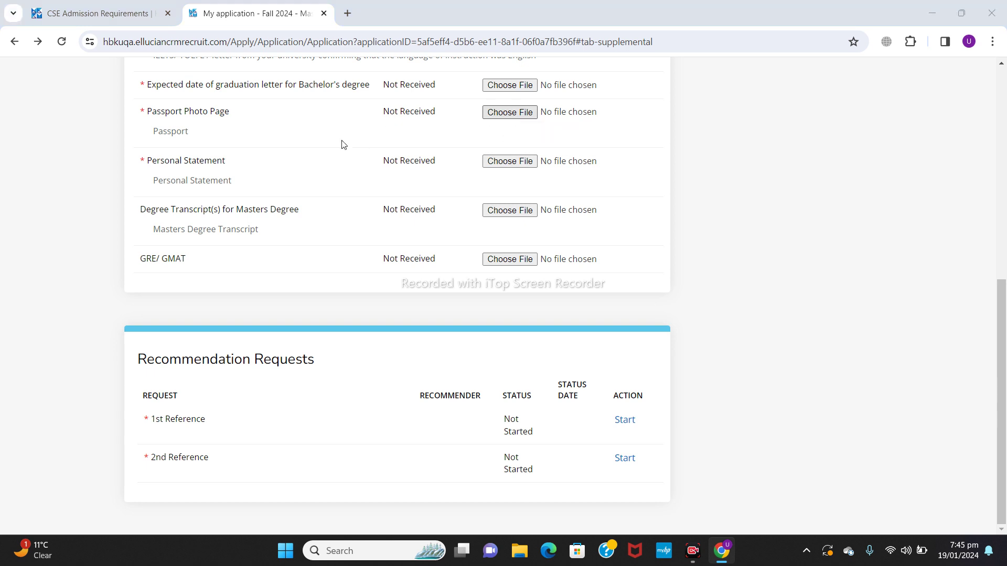
{"action": "left_click", "coordinate": [195, 216]}
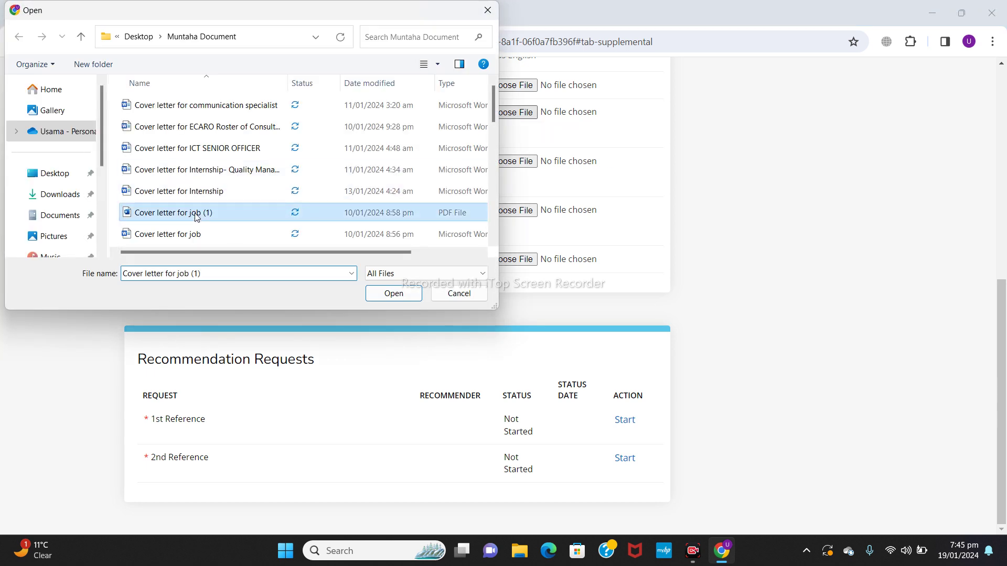
{"action": "left_click", "coordinate": [402, 294]}
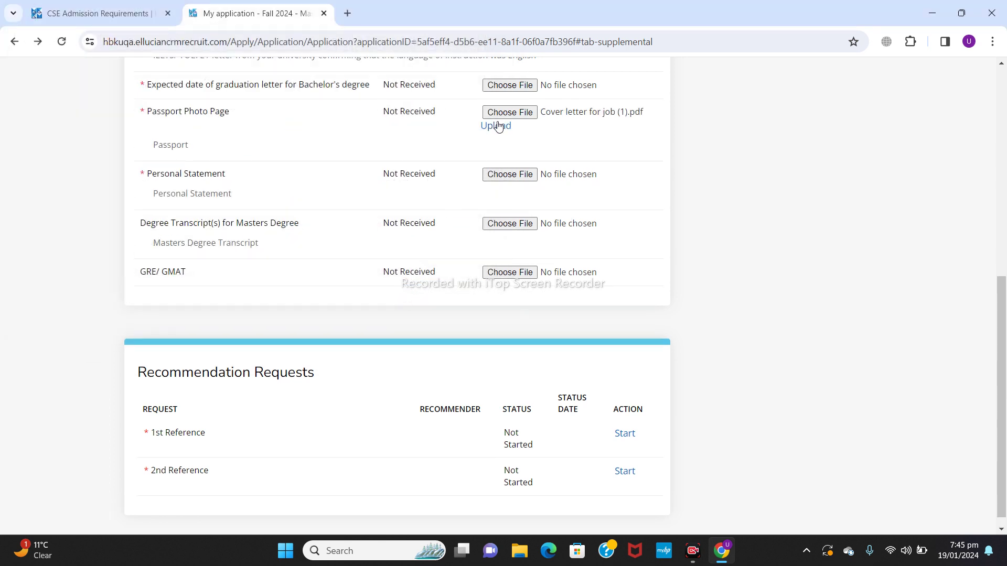
{"action": "left_click", "coordinate": [493, 129]}
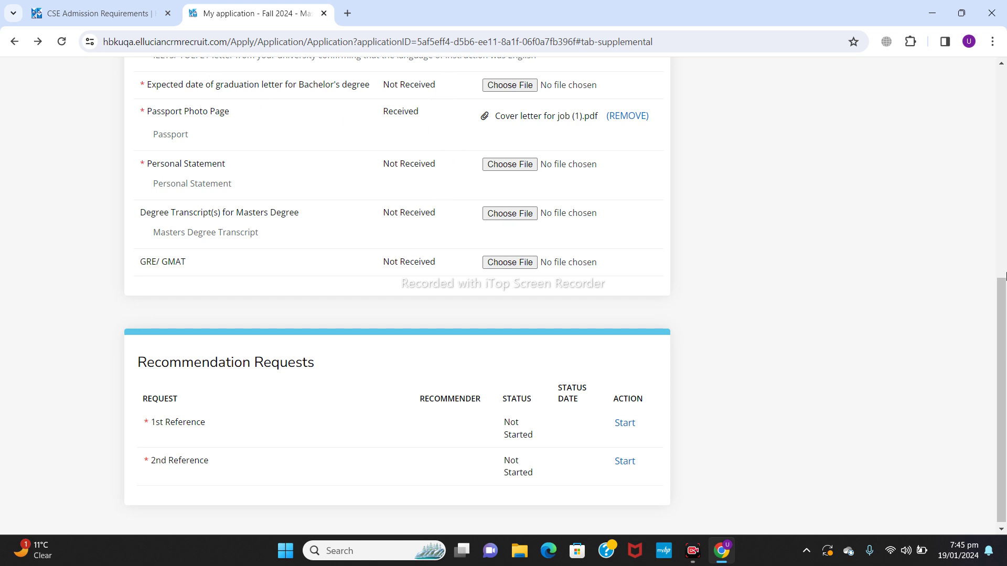
{"action": "mouse_move", "coordinate": [1004, 304]}
{"action": "left_mouse_down"}
{"action": "mouse_move", "coordinate": [1004, 229]}
{"action": "mouse_move", "coordinate": [1004, 306]}
{"action": "left_mouse_up"}
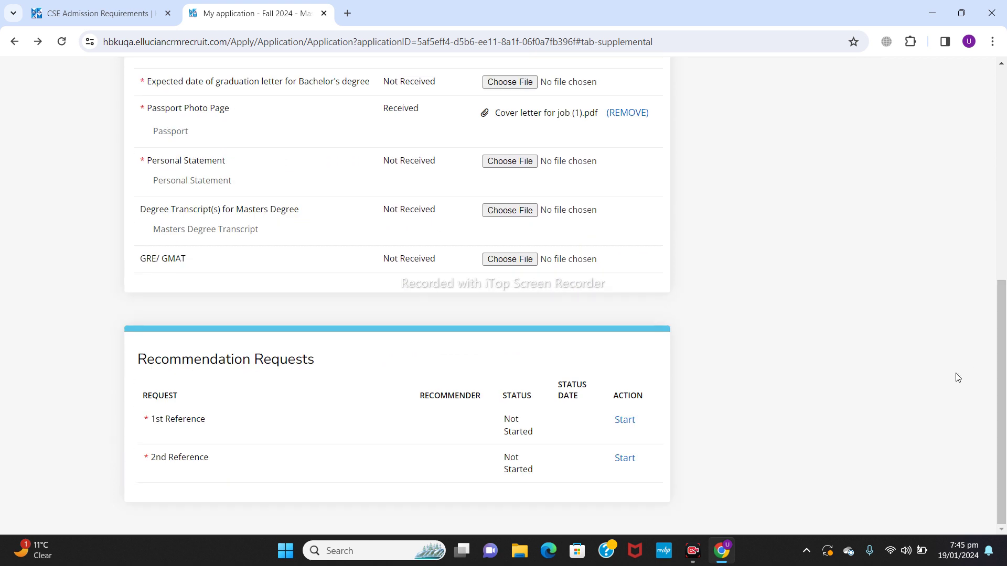
{"action": "left_click_drag", "start_coordinate": [1004, 317], "coordinate": [1004, 112]}
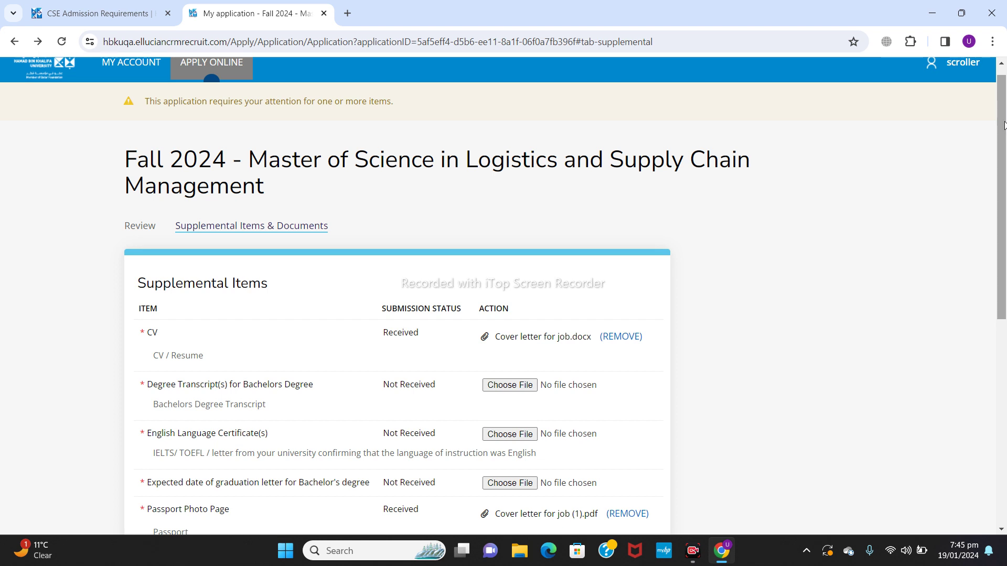
{"action": "left_click_drag", "start_coordinate": [1003, 125], "coordinate": [1000, 183]}
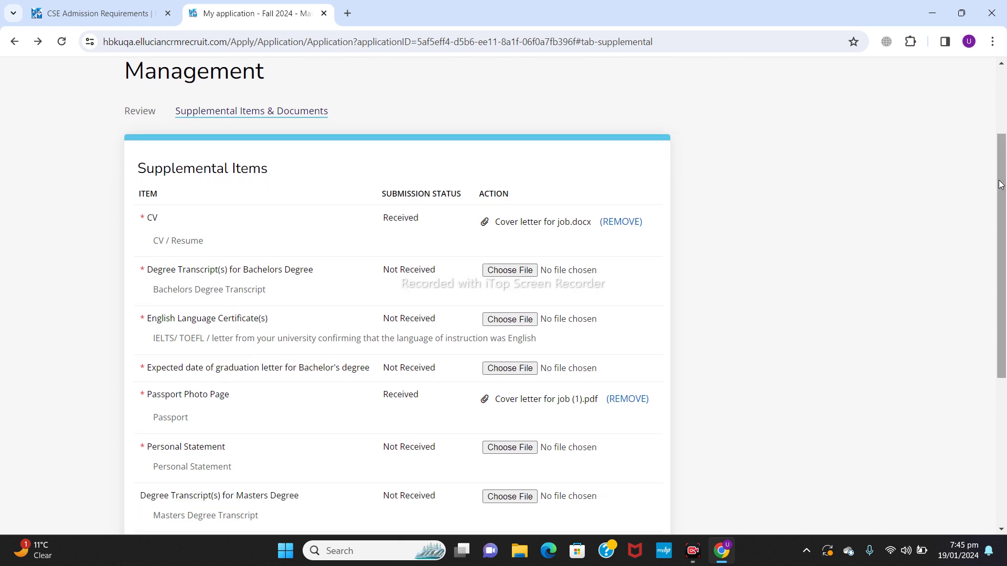
{"action": "left_click_drag", "start_coordinate": [1000, 183], "coordinate": [133, 254]}
Step: Look over the application review, then return to My Account showing the Fall 2024 application's status
{"action": "left_click", "coordinate": [132, 246]}
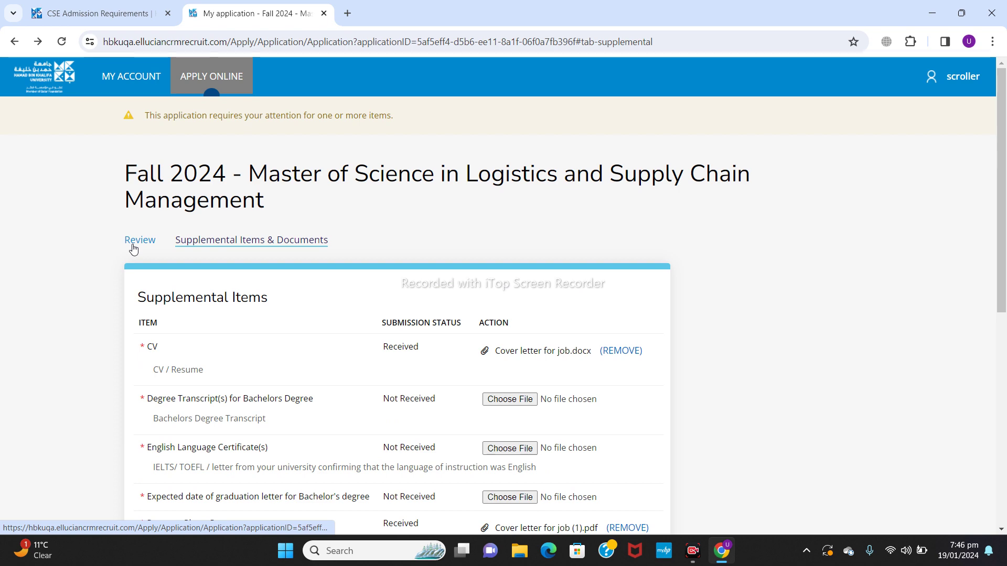
{"action": "mouse_move", "coordinate": [1003, 90]}
{"action": "left_mouse_down"}
{"action": "mouse_move", "coordinate": [1004, 141]}
{"action": "mouse_move", "coordinate": [1003, 74]}
{"action": "left_mouse_up"}
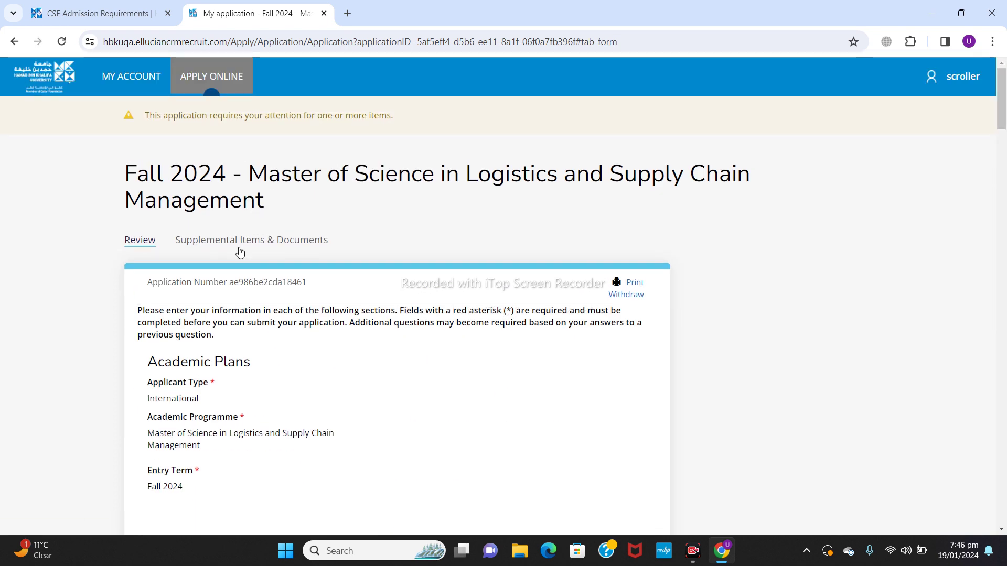
{"action": "left_click", "coordinate": [130, 88]}
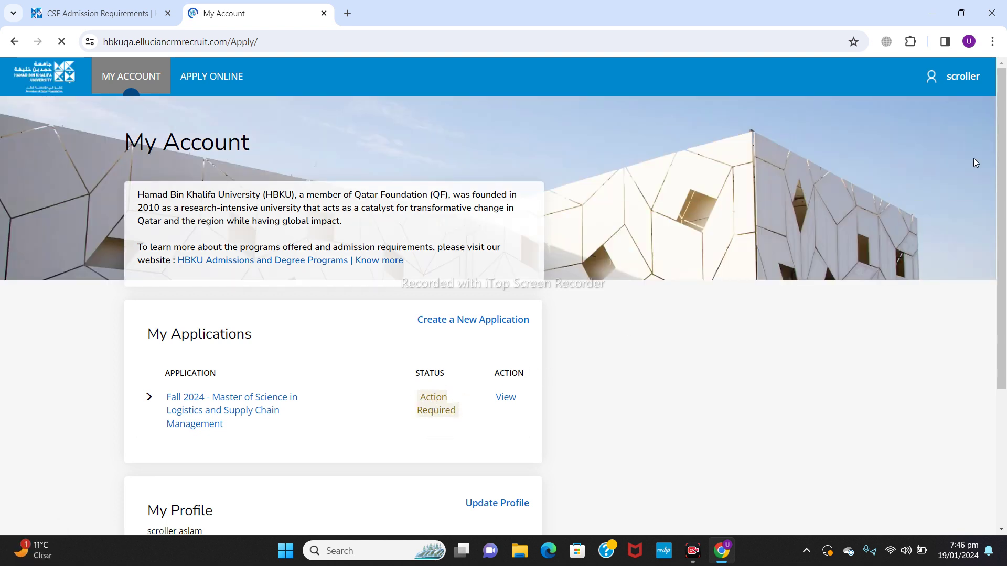
{"action": "left_click_drag", "start_coordinate": [1005, 140], "coordinate": [1005, 268]}
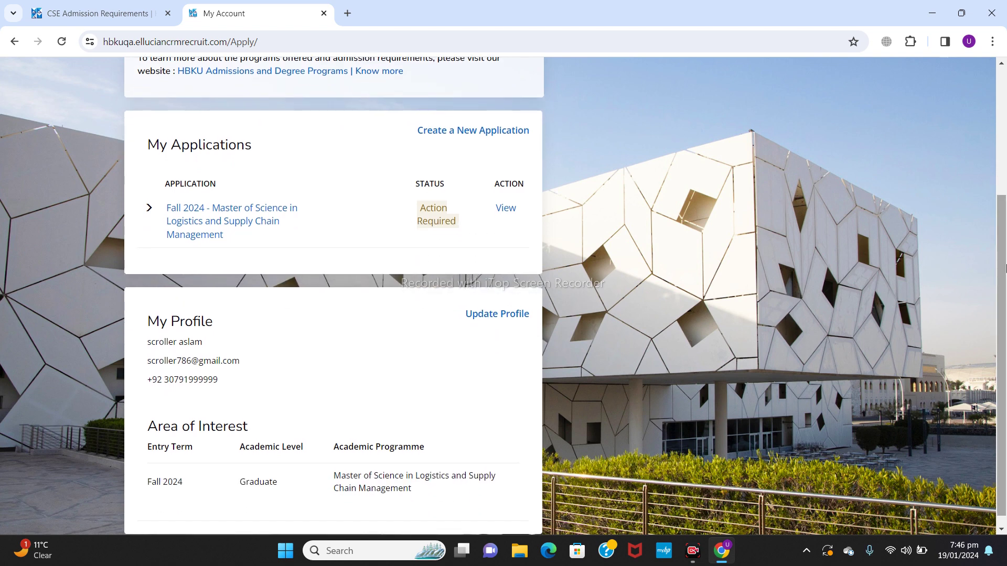